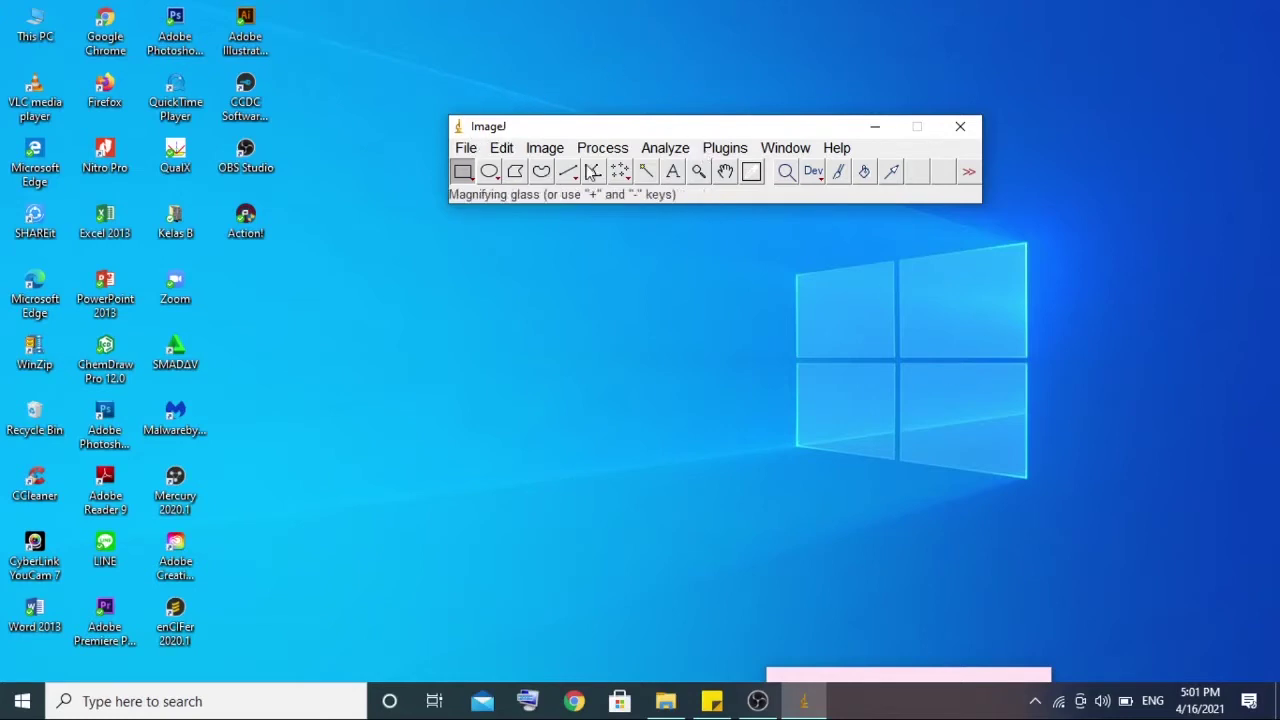
# - Open the Data SEM image from the Data SEM_Image J folder and place its window clear of the desktop's lower edge
pyautogui.click(466, 147)
pyautogui.click(472, 194)
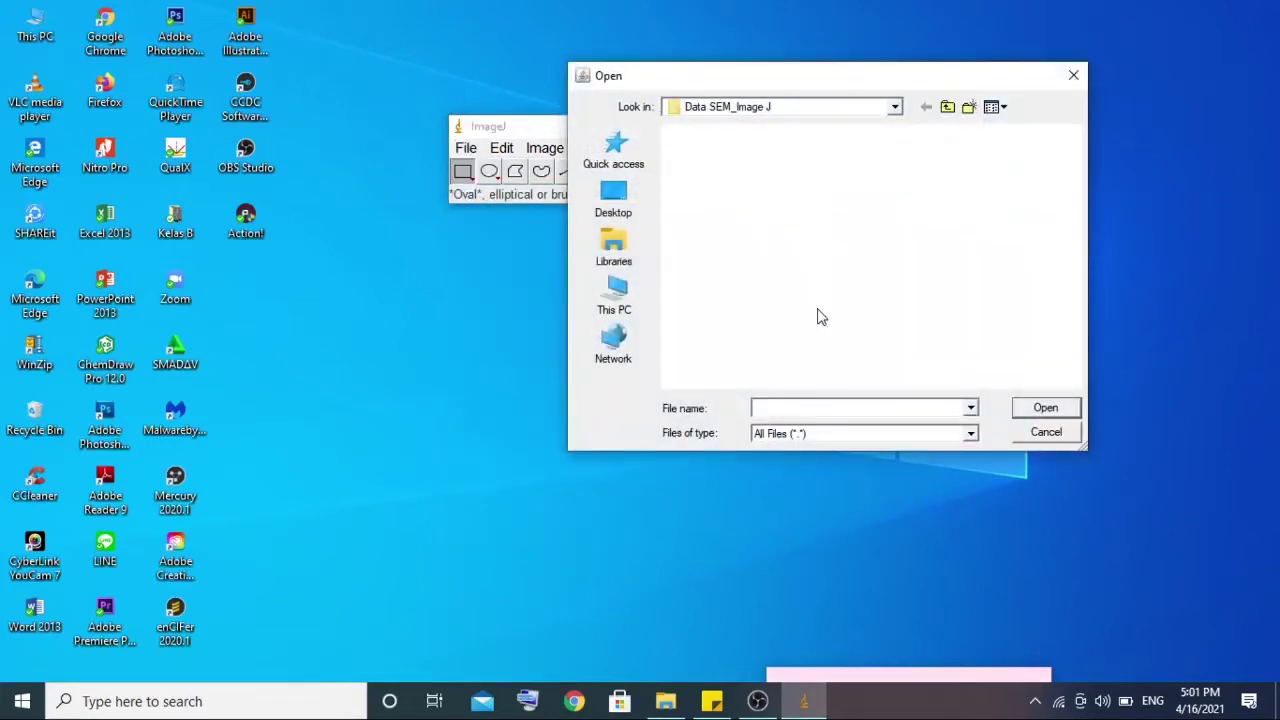
pyautogui.click(750, 208)
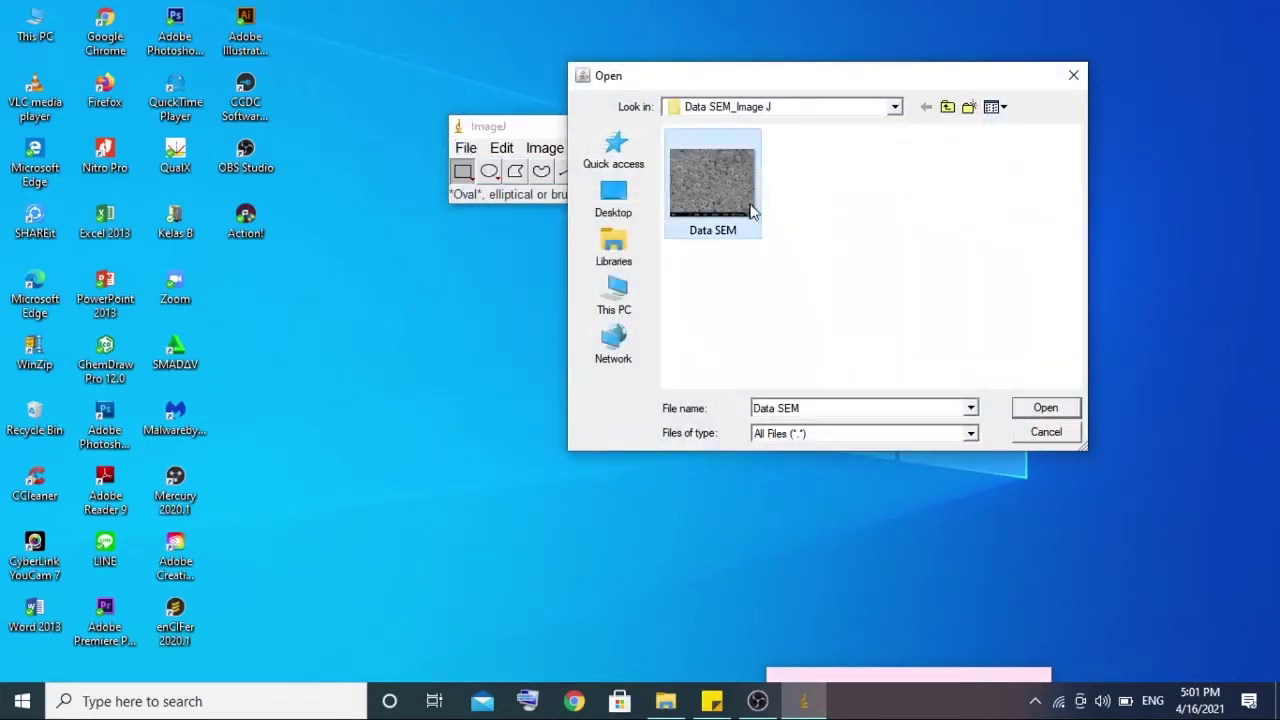
pyautogui.click(1047, 409)
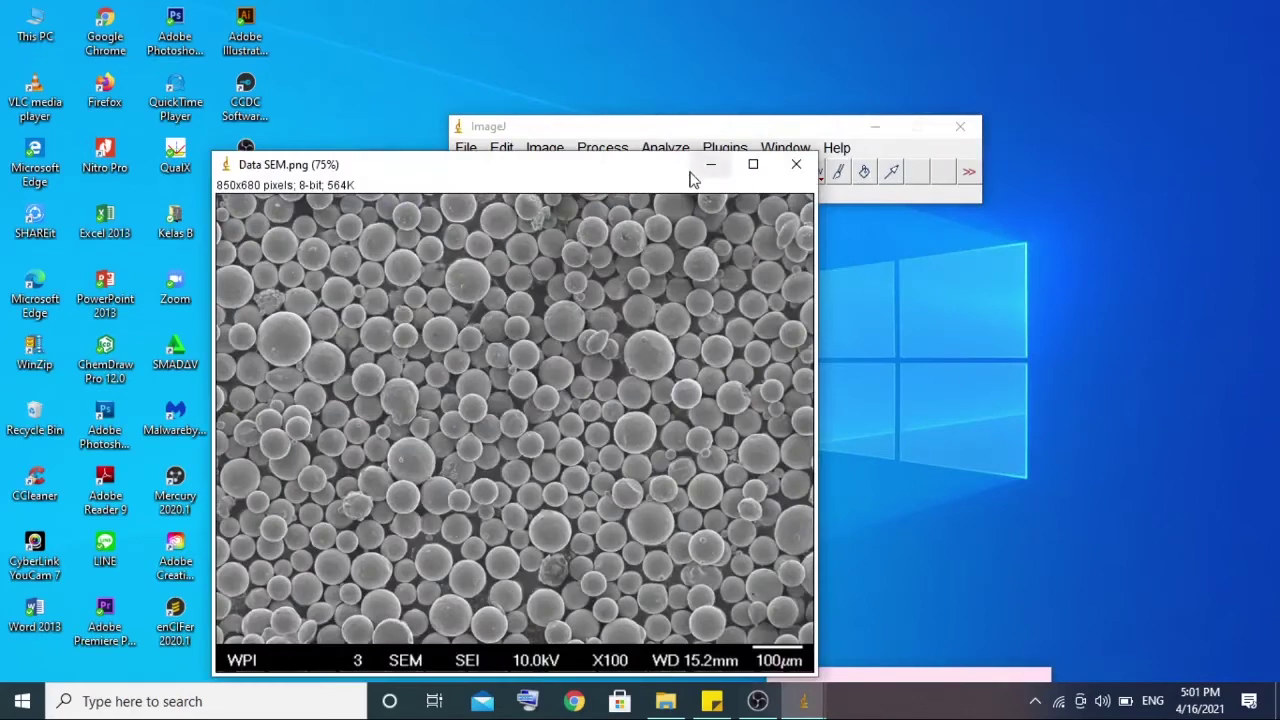
pyautogui.moveTo(640, 172); pyautogui.dragTo(687, 62)
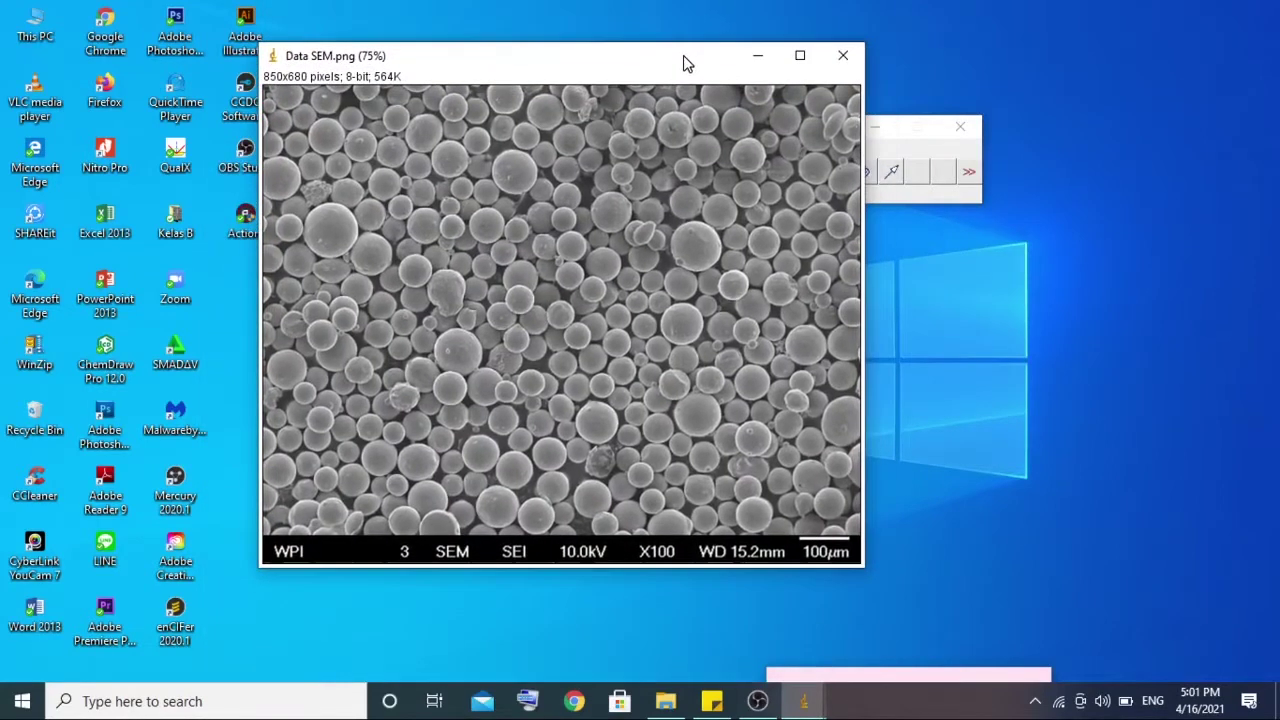
# - Set the SEM image's type to 8-bit
pyautogui.click(900, 150)
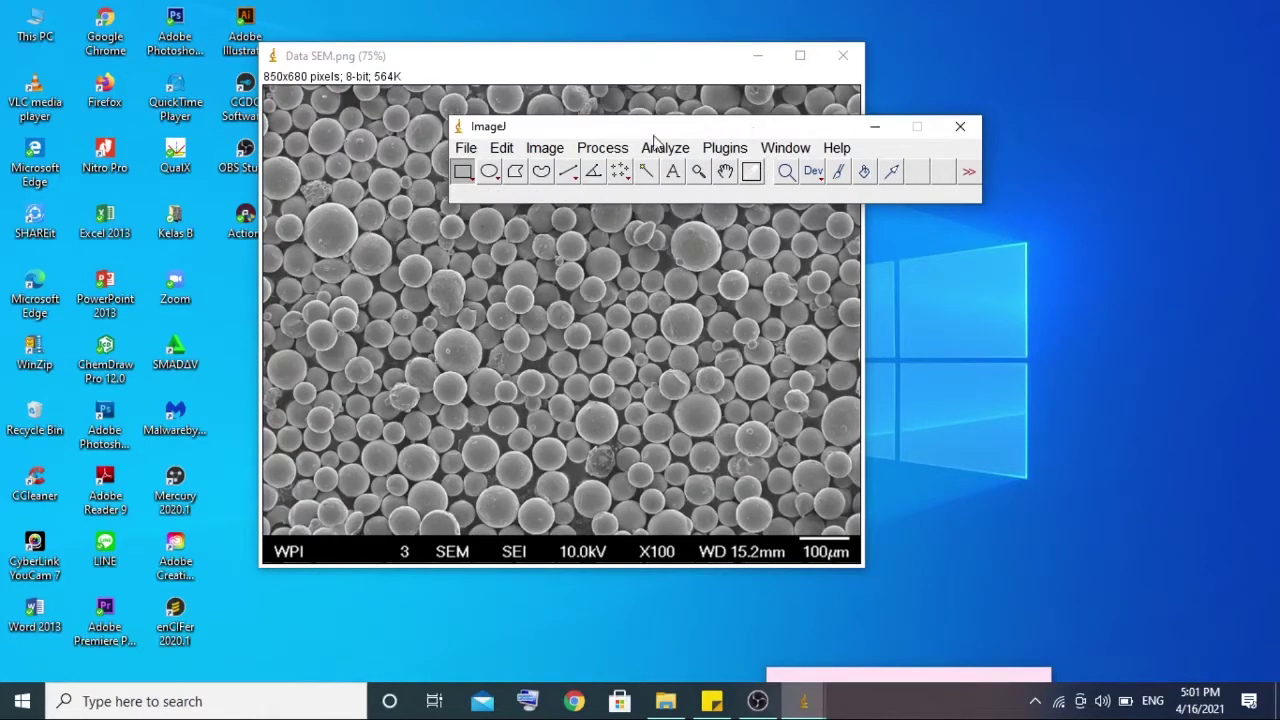
pyautogui.click(549, 154)
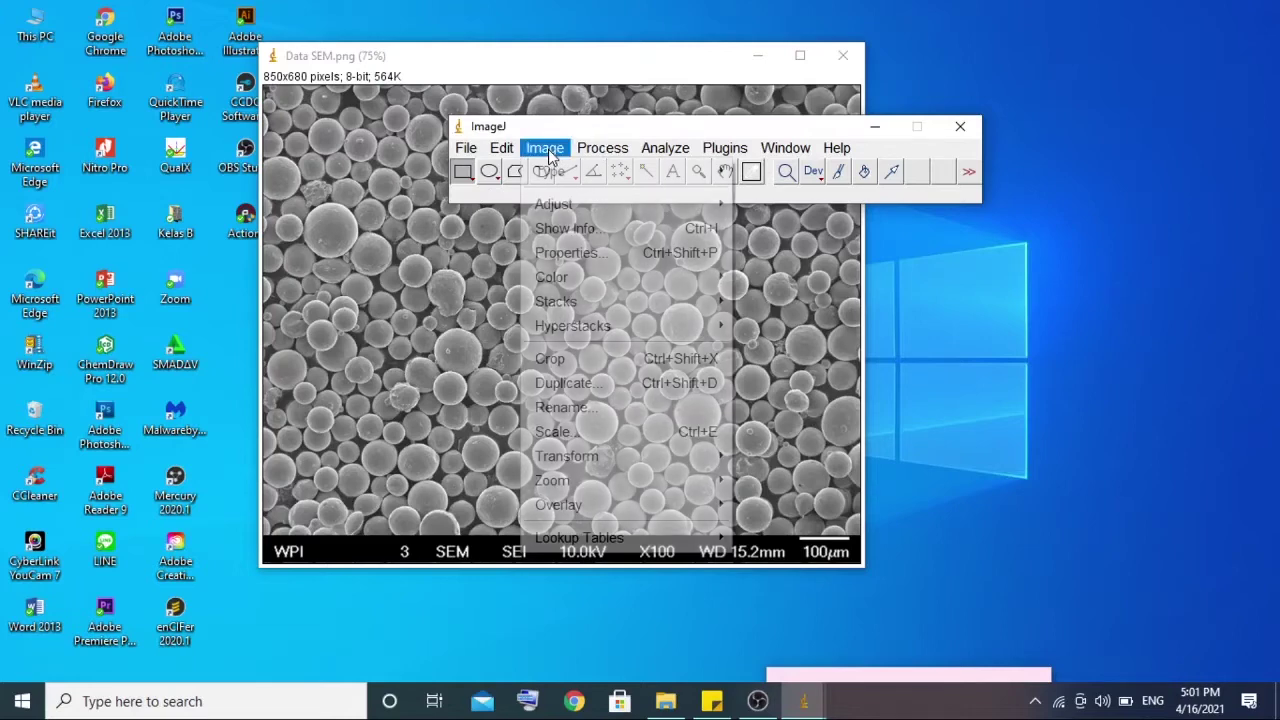
pyautogui.moveTo(565, 175)
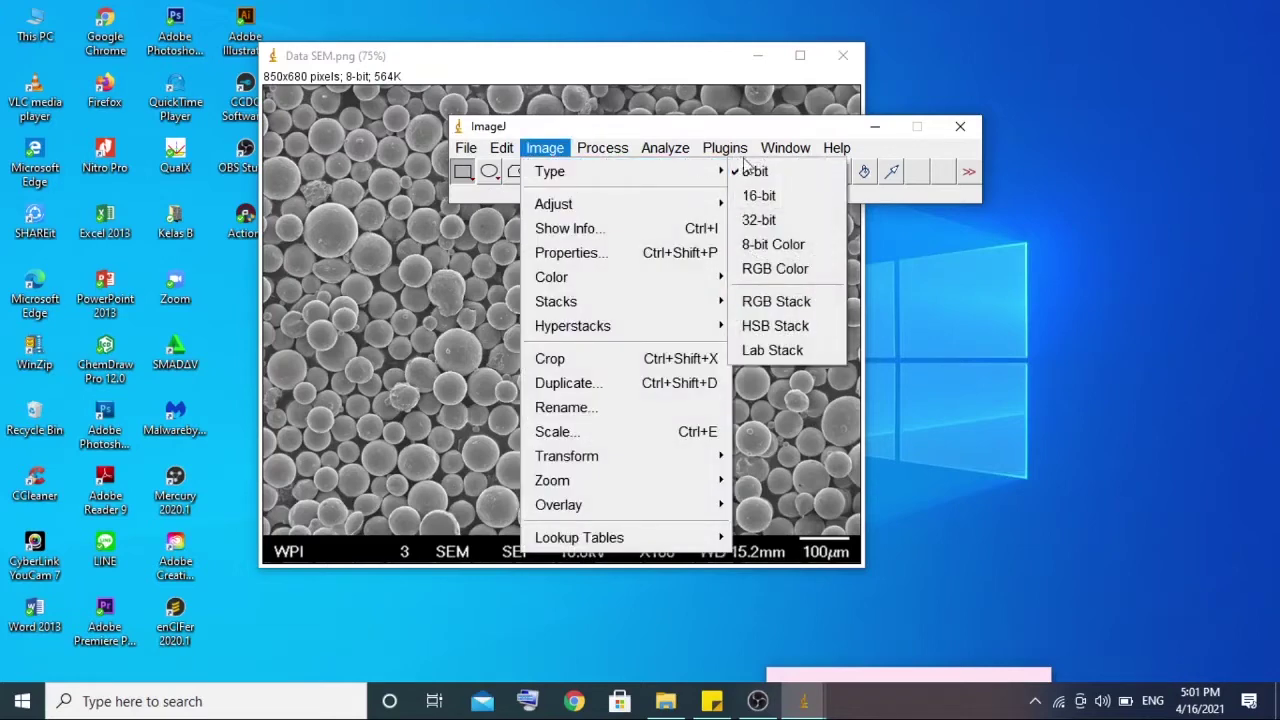
pyautogui.click(789, 171)
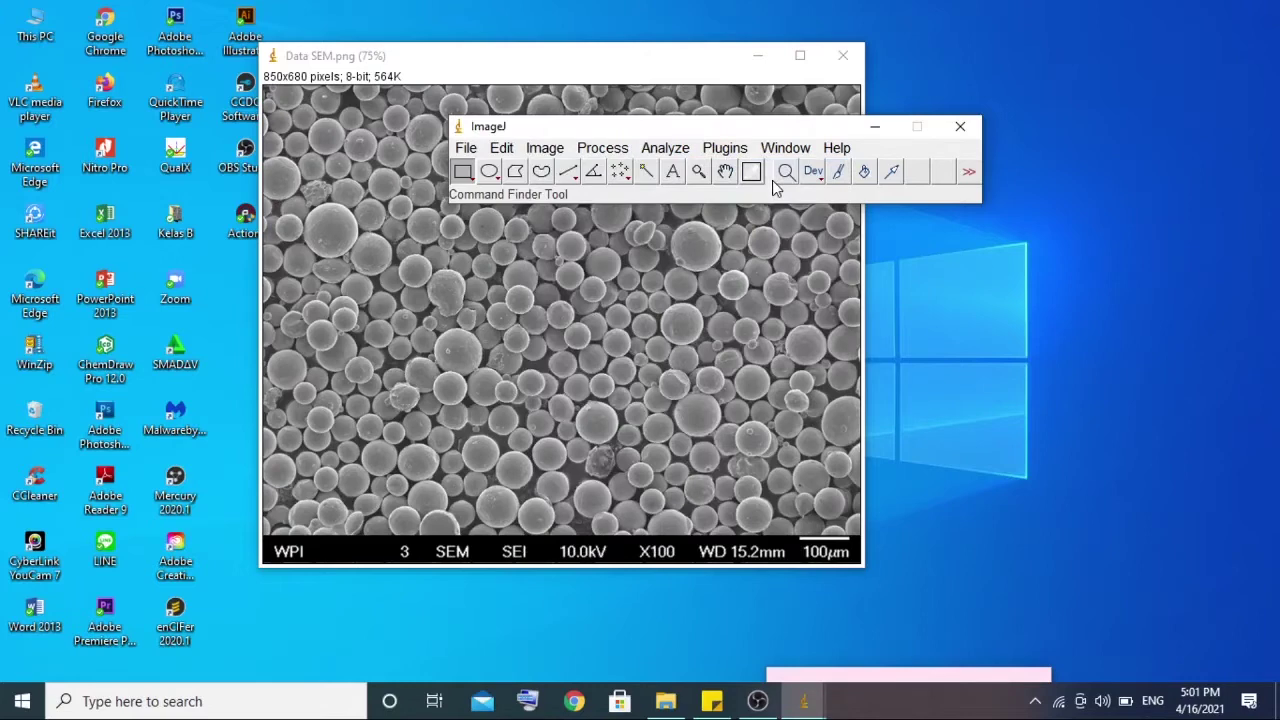
# - Remove any existing scale calibration from the SEM image
pyautogui.click(655, 152)
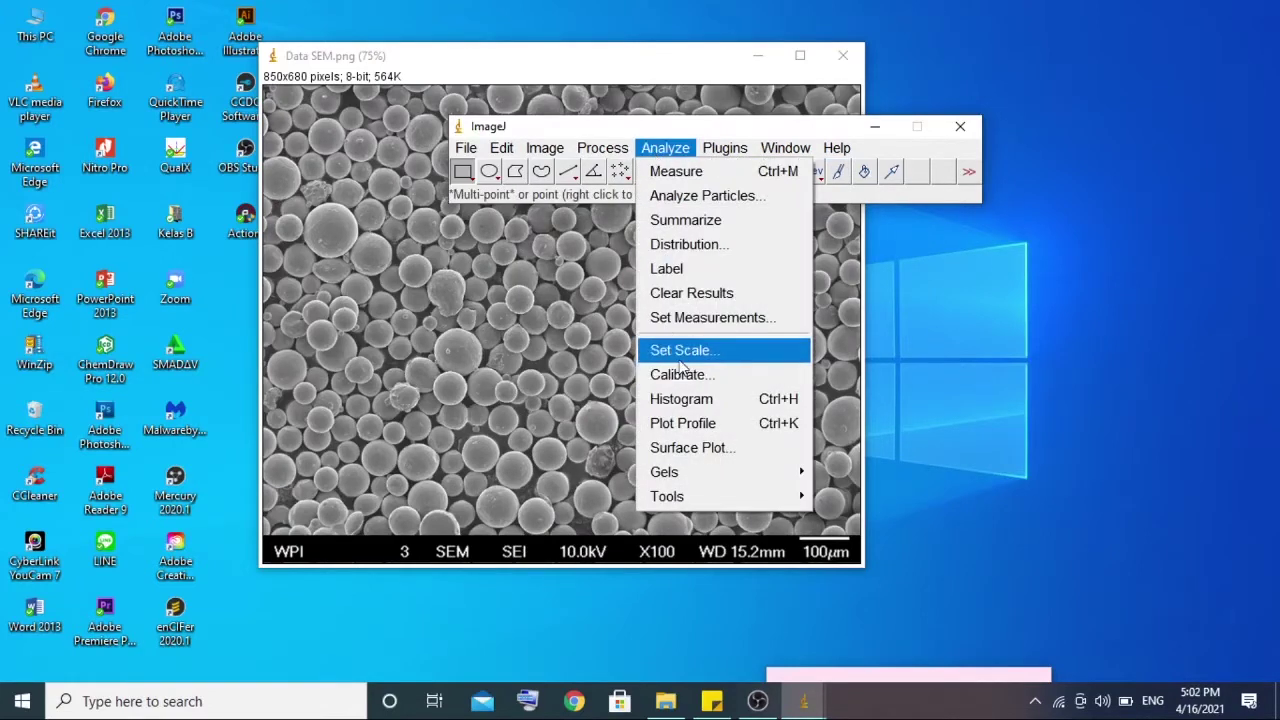
pyautogui.click(681, 351)
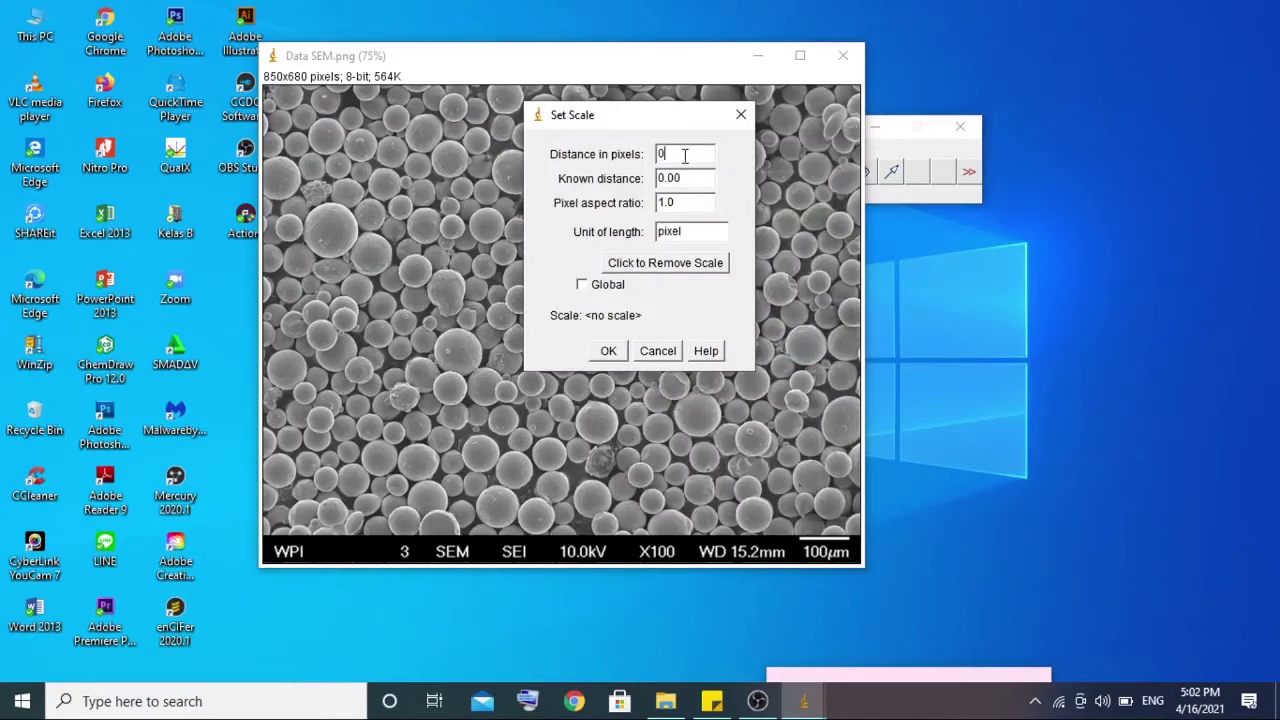
pyautogui.click(660, 264)
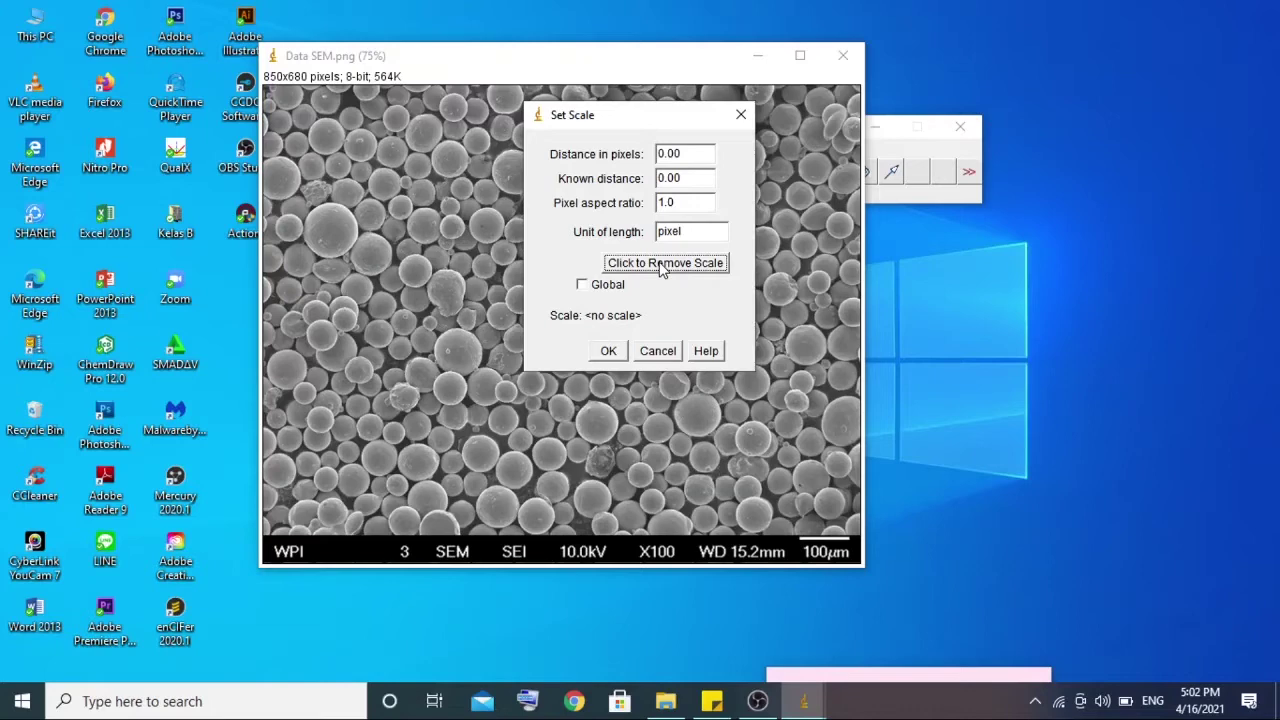
pyautogui.click(608, 350)
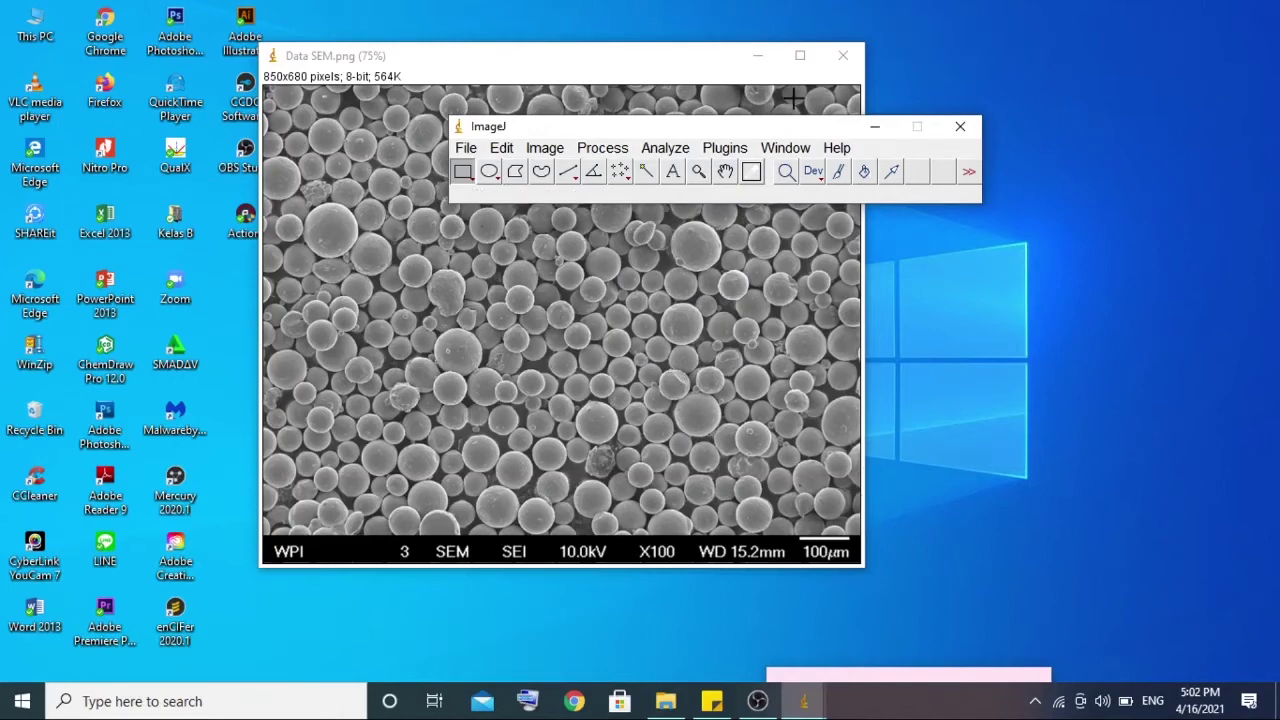
# - Draw a straight line about 71 pixels long along the full length of the image's 100 µm scale bar
pyautogui.click(592, 66)
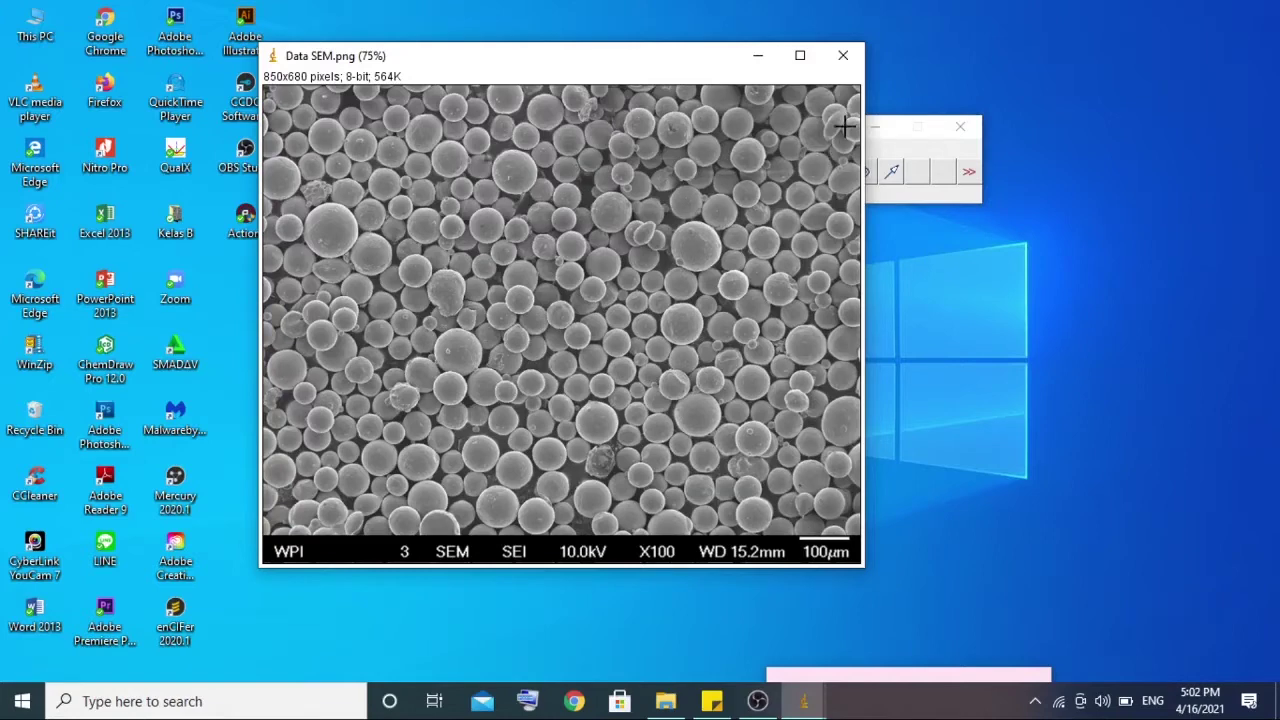
pyautogui.click(890, 152)
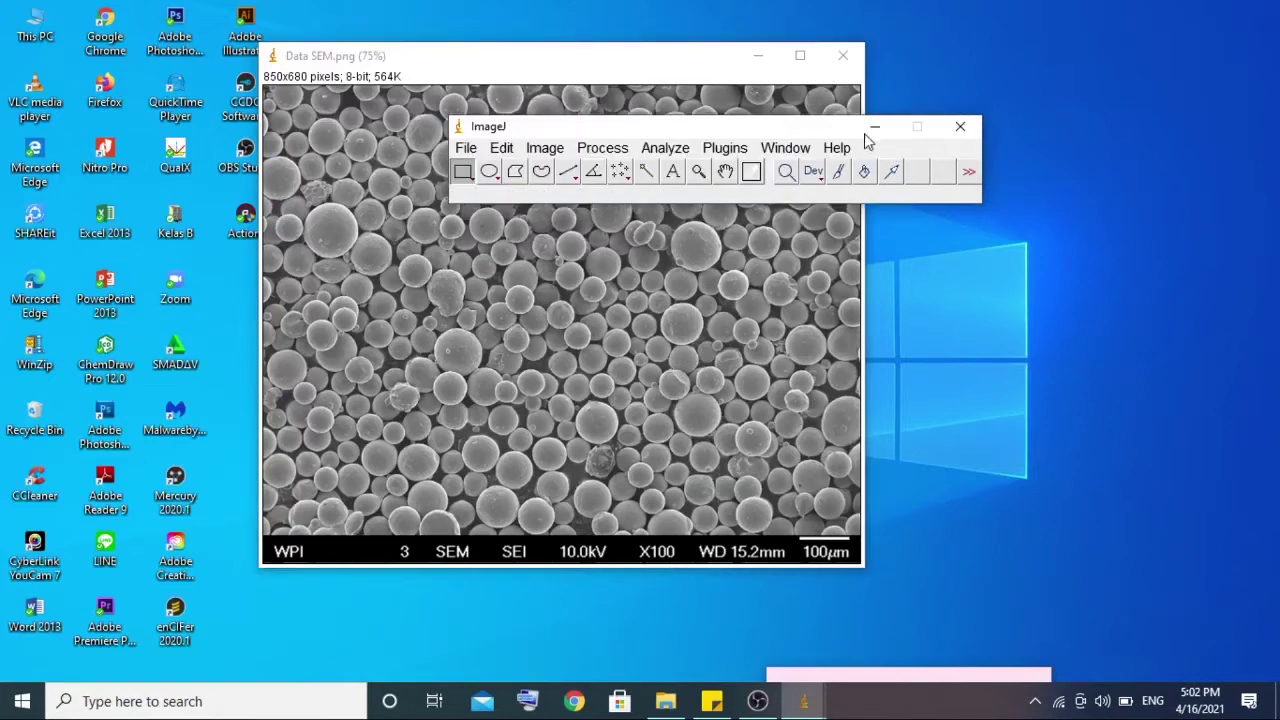
pyautogui.click(699, 171)
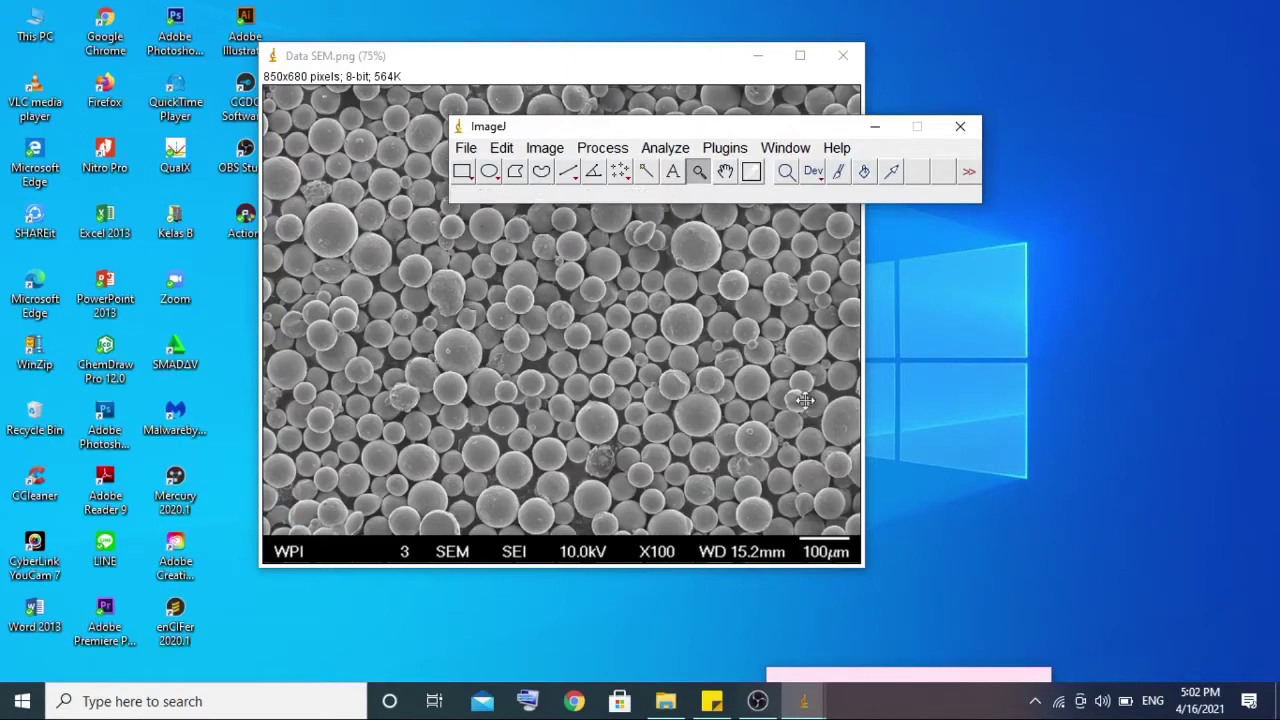
pyautogui.click(801, 489)
pyautogui.click(801, 489)
pyautogui.click(794, 463)
pyautogui.click(763, 400)
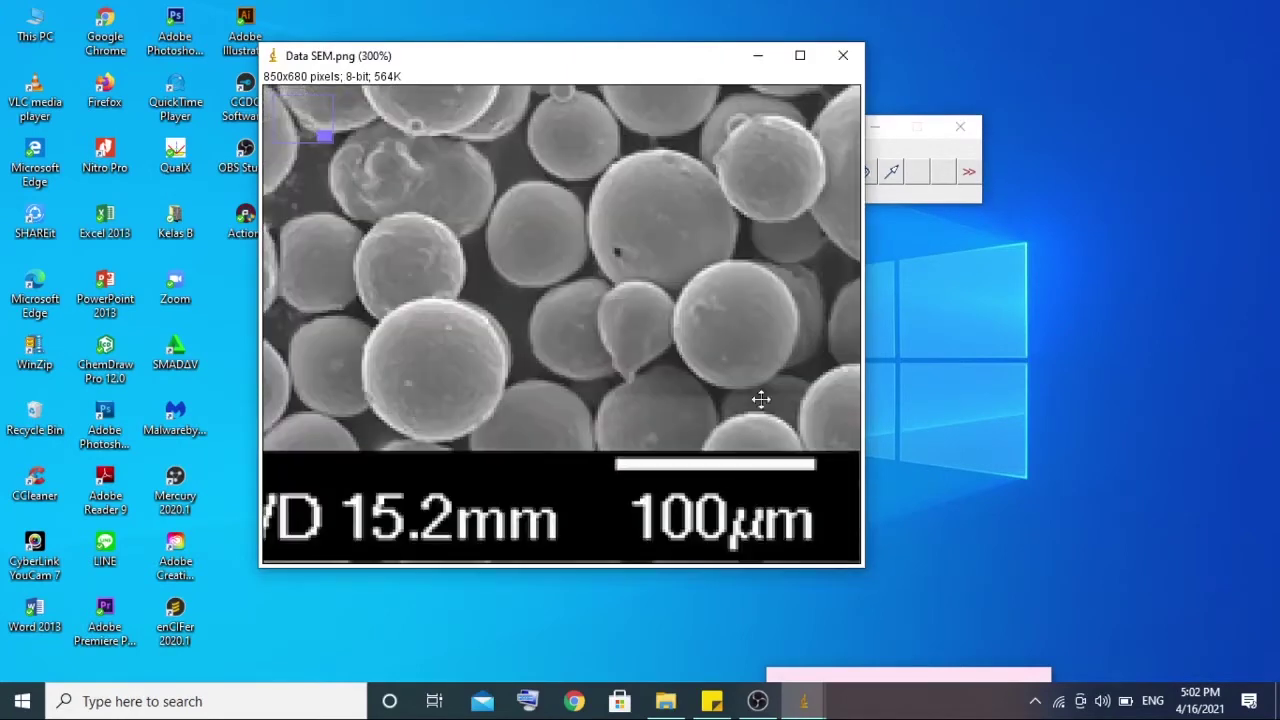
pyautogui.click(889, 146)
pyautogui.click(567, 171)
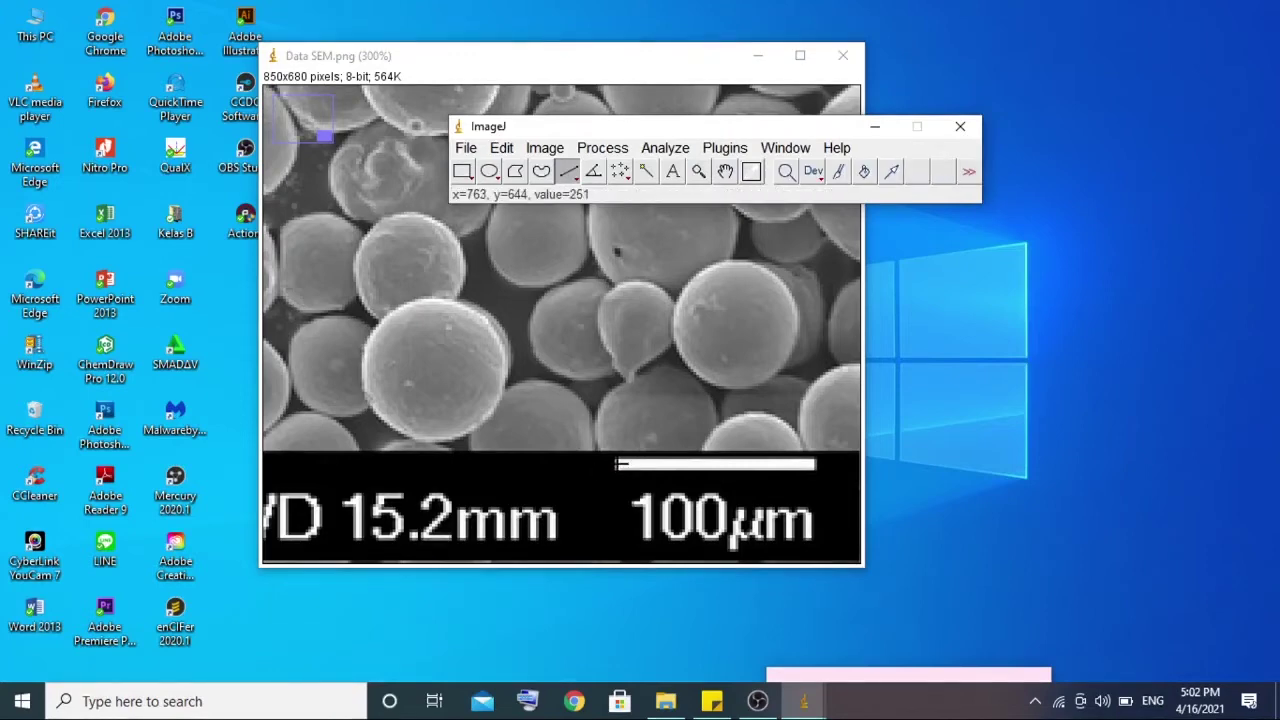
pyautogui.moveTo(617, 463); pyautogui.dragTo(812, 463)
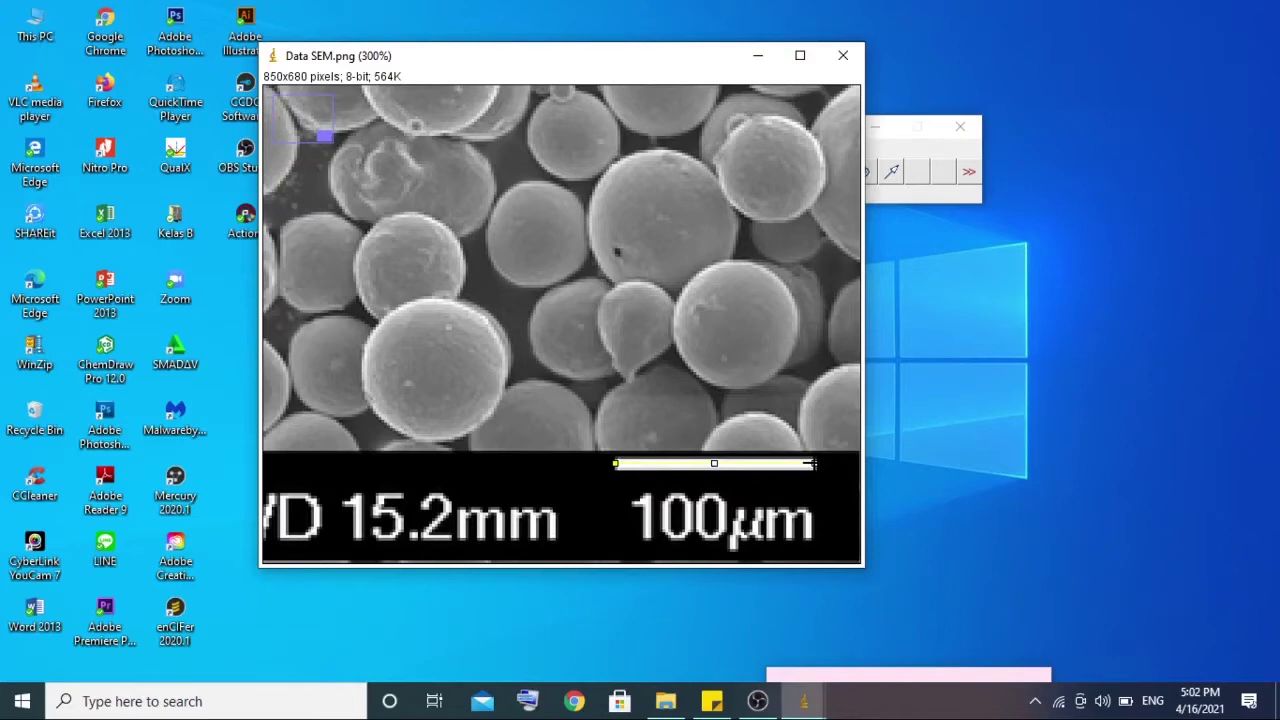
# - Calibrate the image scale from the drawn line with a known distance of 100000 and nm as the unit of length
pyautogui.click(891, 155)
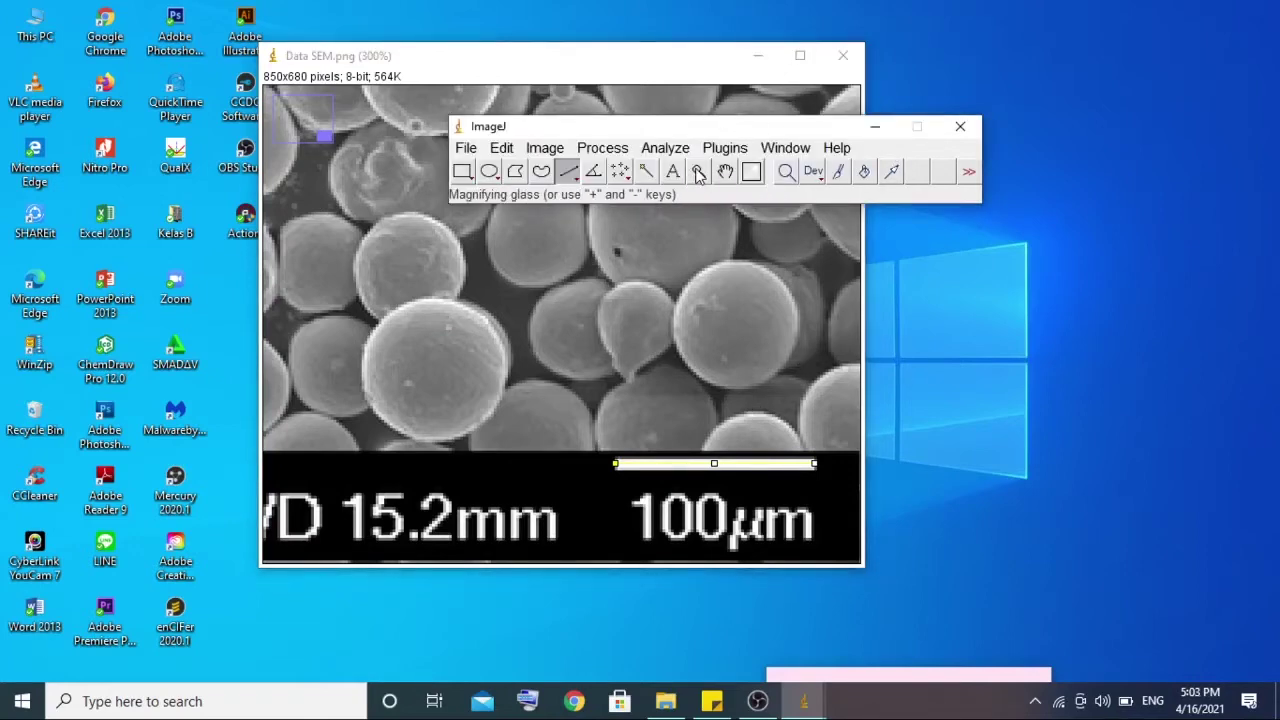
pyautogui.click(667, 148)
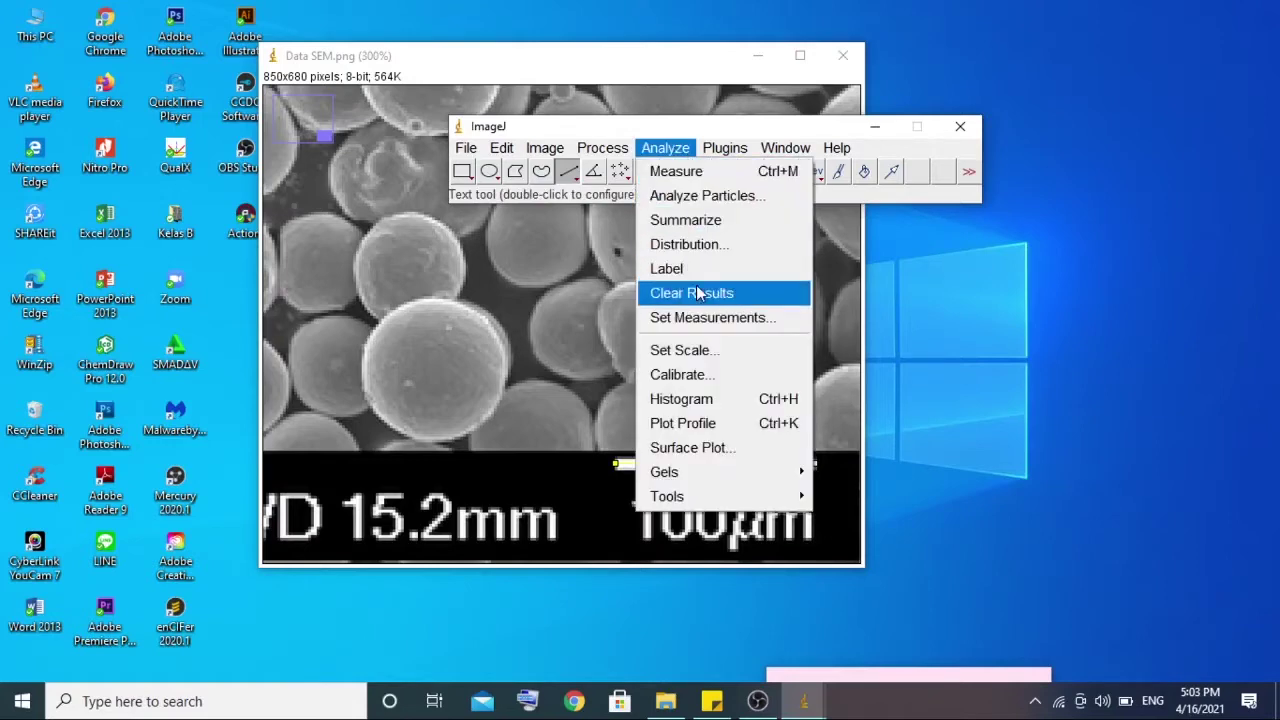
pyautogui.click(713, 350)
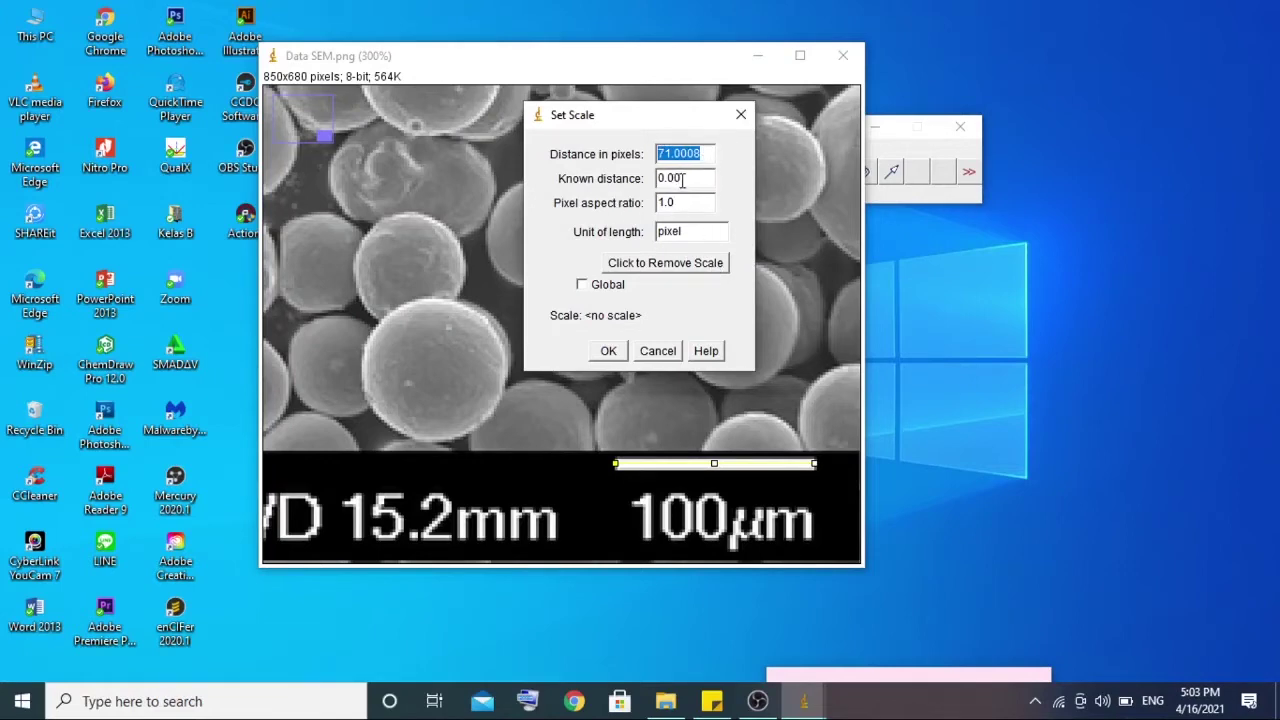
pyautogui.press('Tab')
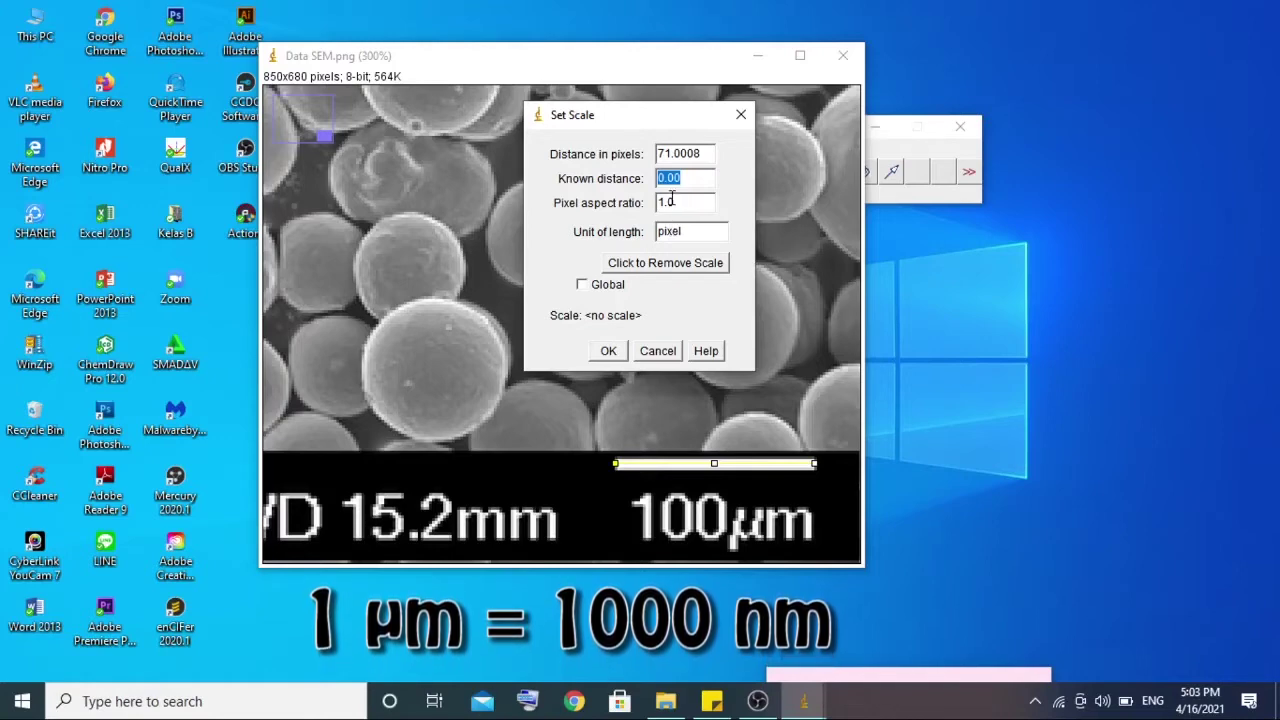
pyautogui.write('100000')
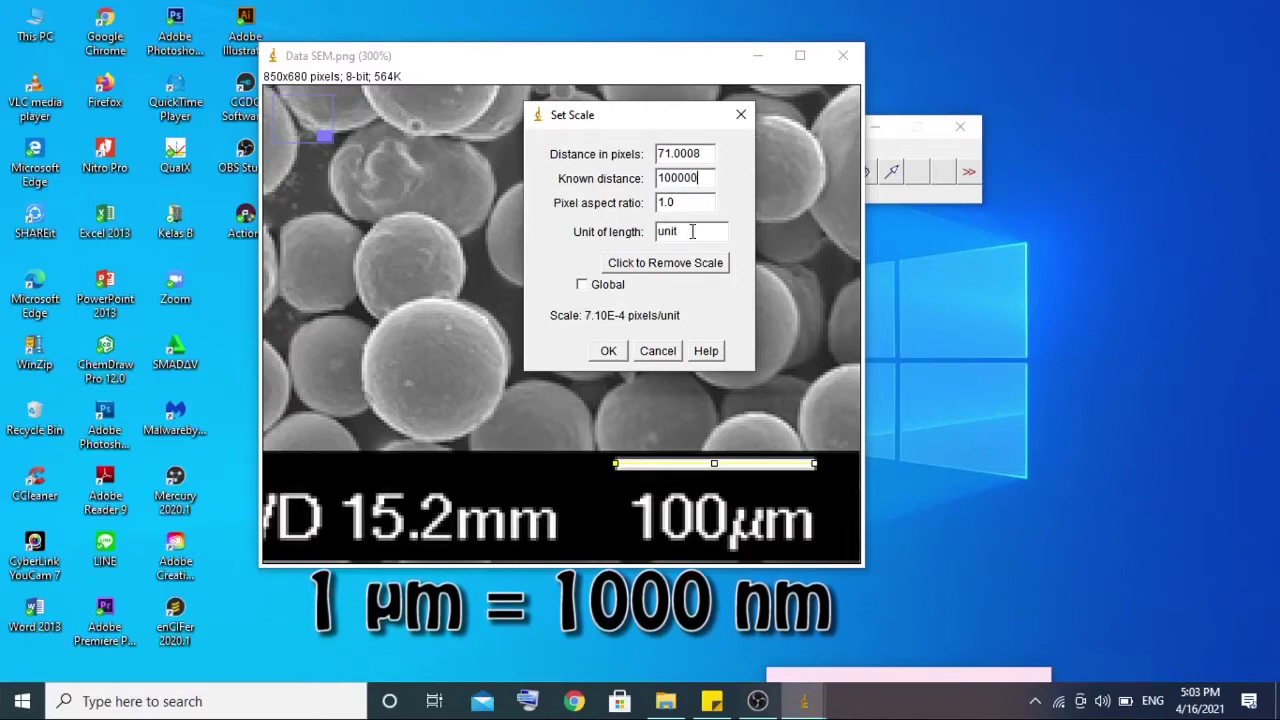
pyautogui.moveTo(692, 231); pyautogui.dragTo(639, 239)
pyautogui.write('nm')
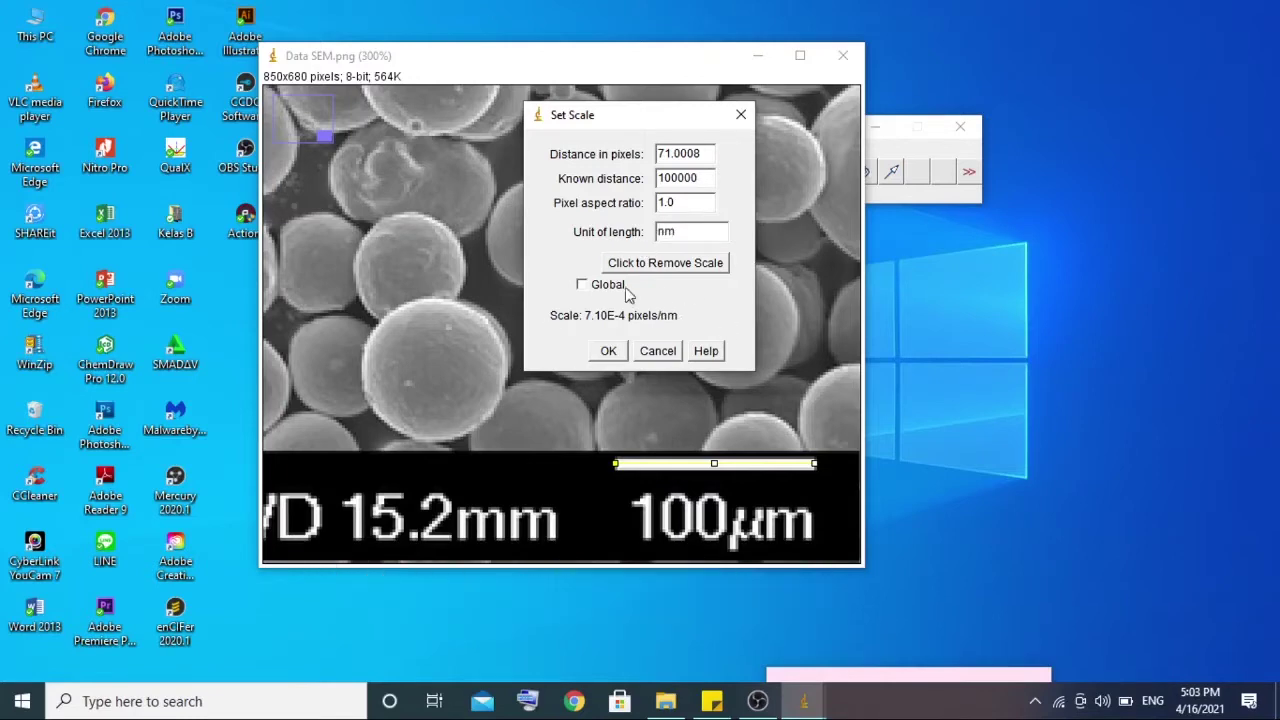
pyautogui.click(609, 352)
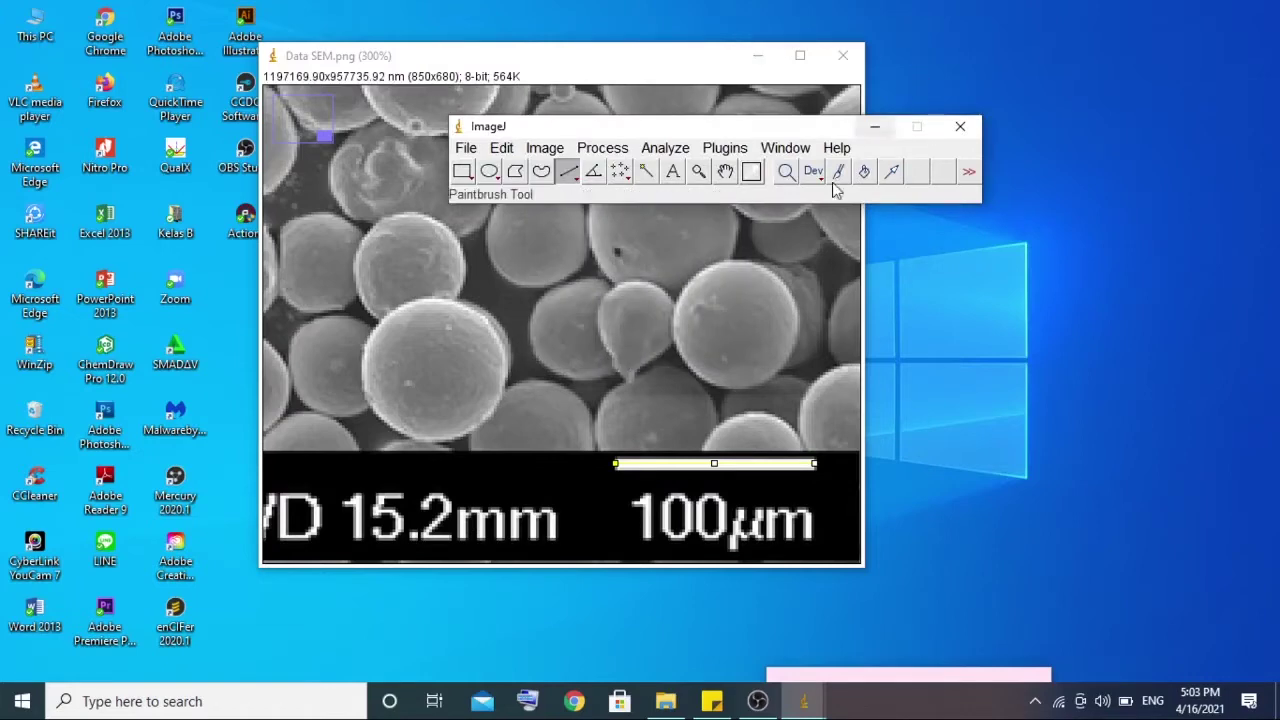
# - Draw a full-width rectangular selection over roughly the lower 60 percent of the particle area, leaving out the black caption strip
pyautogui.click(699, 172)
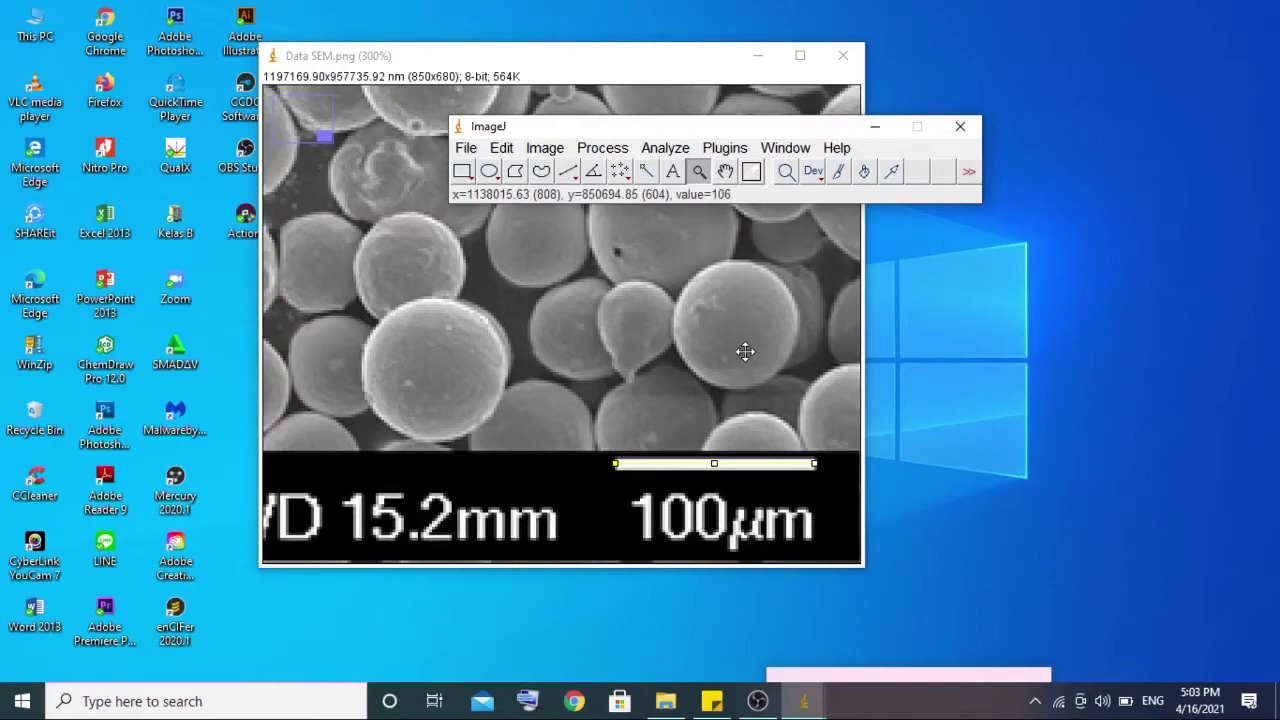
pyautogui.rightClick(740, 350)
pyautogui.rightClick(742, 352)
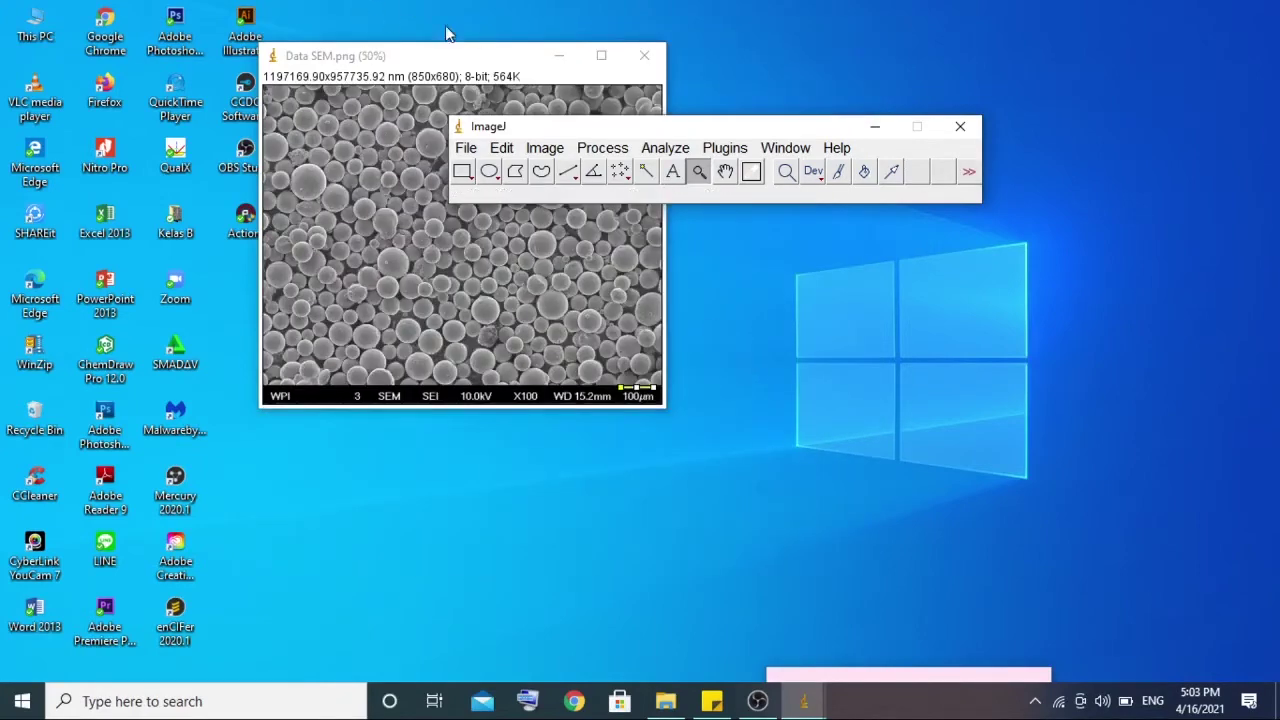
pyautogui.click(601, 55)
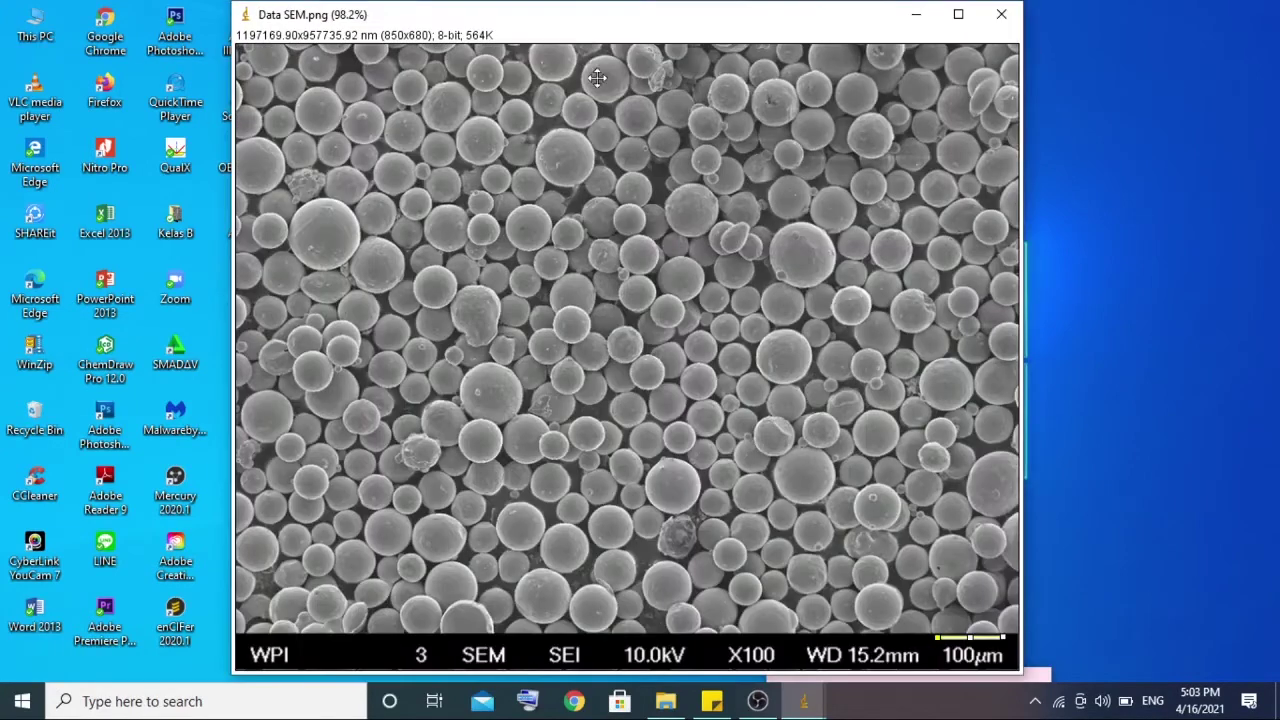
pyautogui.click(804, 701)
pyautogui.click(770, 588)
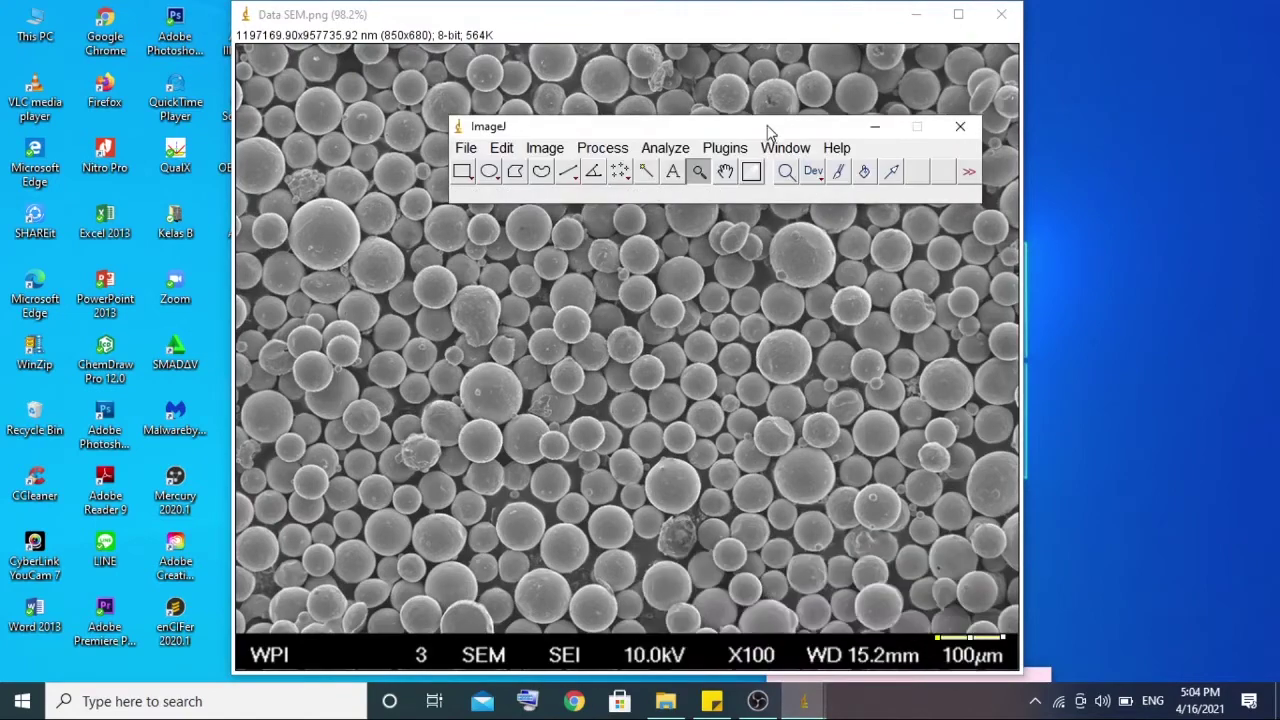
pyautogui.moveTo(764, 122); pyautogui.dragTo(1000, 395)
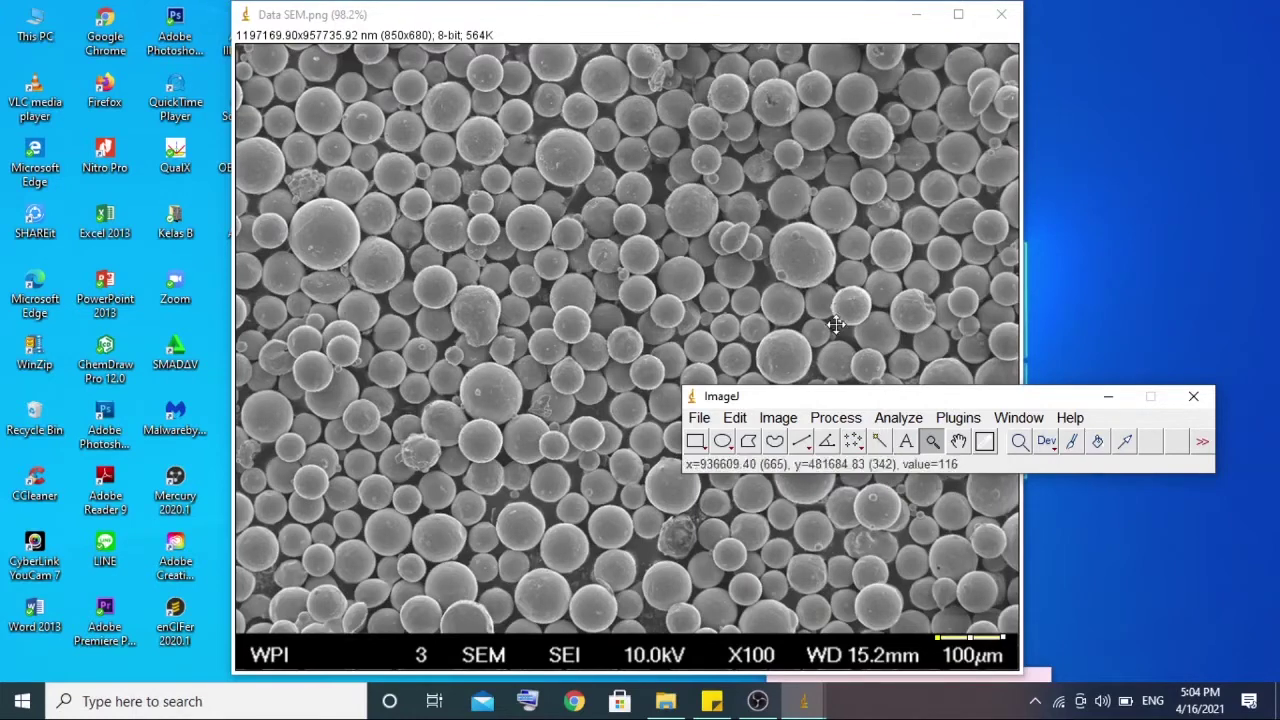
pyautogui.click(697, 444)
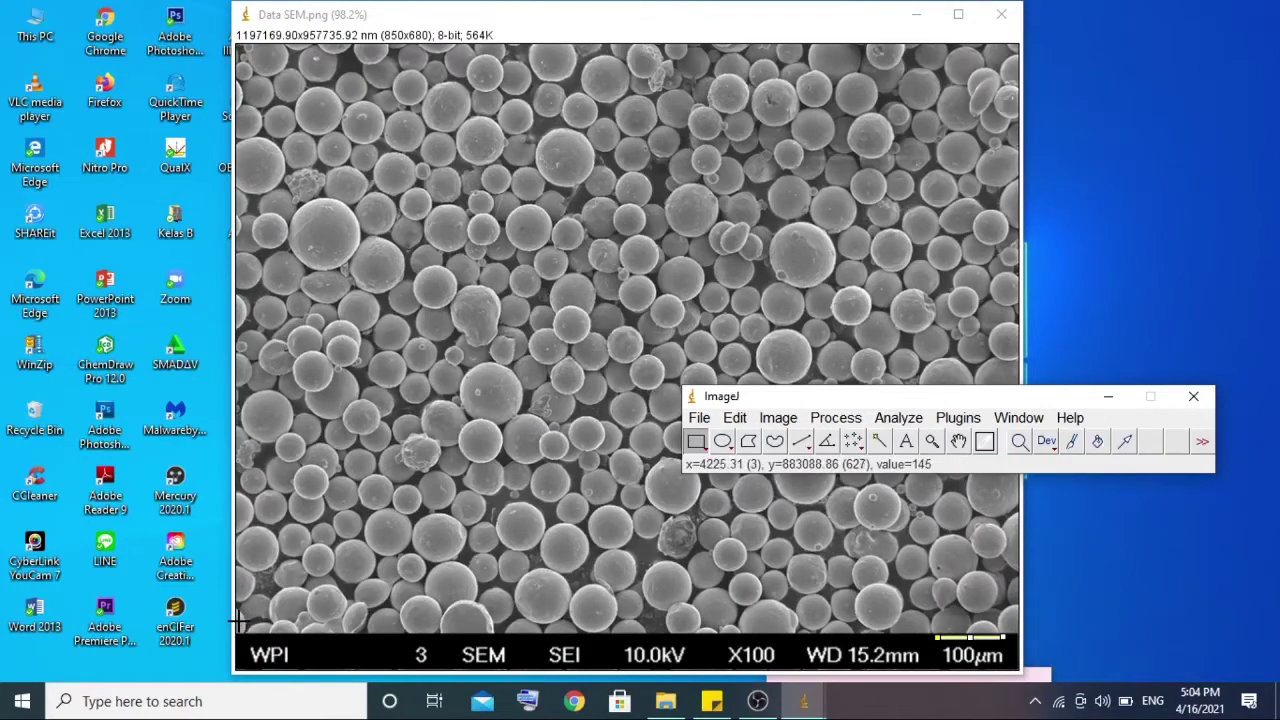
pyautogui.click(238, 622)
pyautogui.moveTo(240, 626); pyautogui.dragTo(1010, 267)
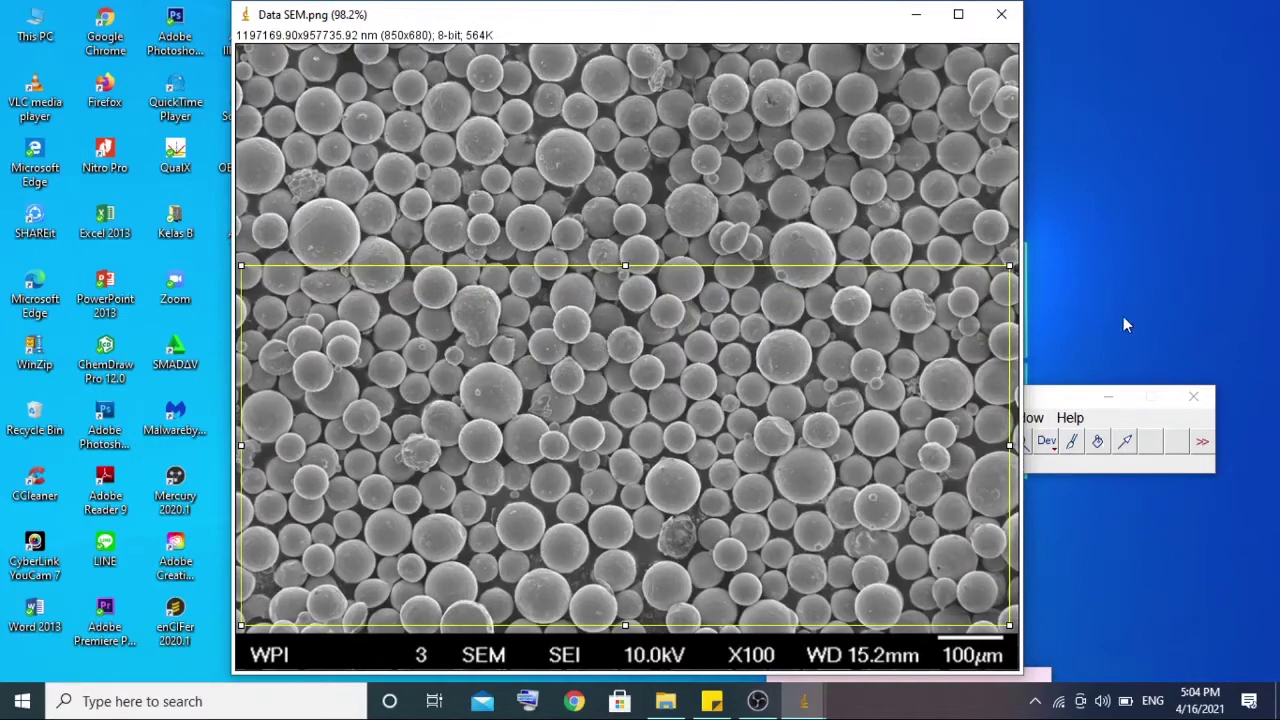
# - Duplicate the selected particle region of the SEM image as a new image titled Data SEM-1.png
pyautogui.click(1066, 400)
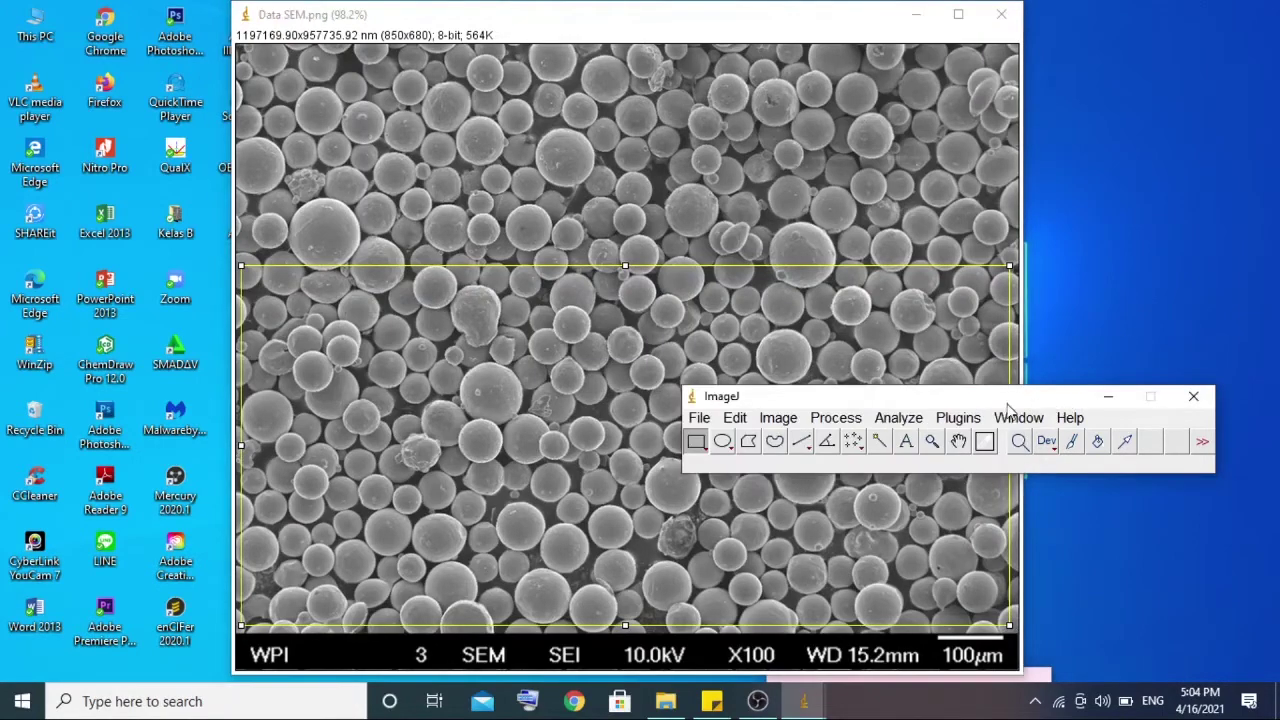
pyautogui.click(778, 418)
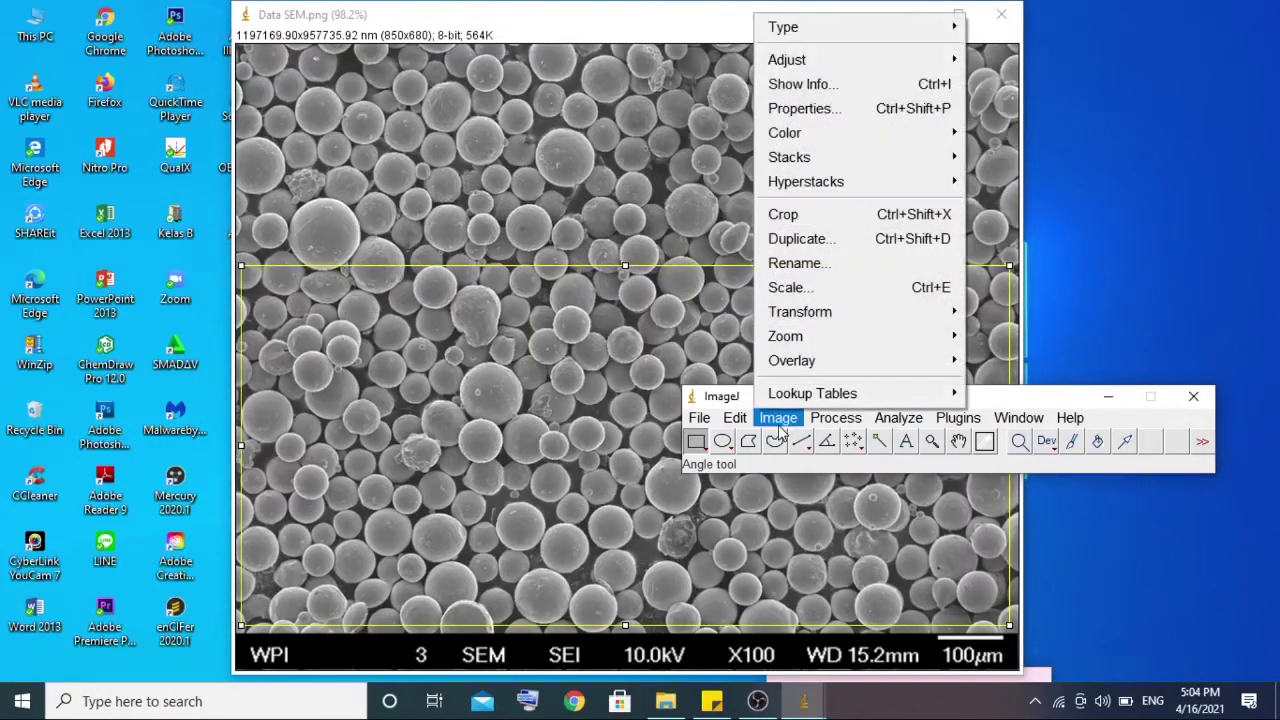
pyautogui.click(776, 240)
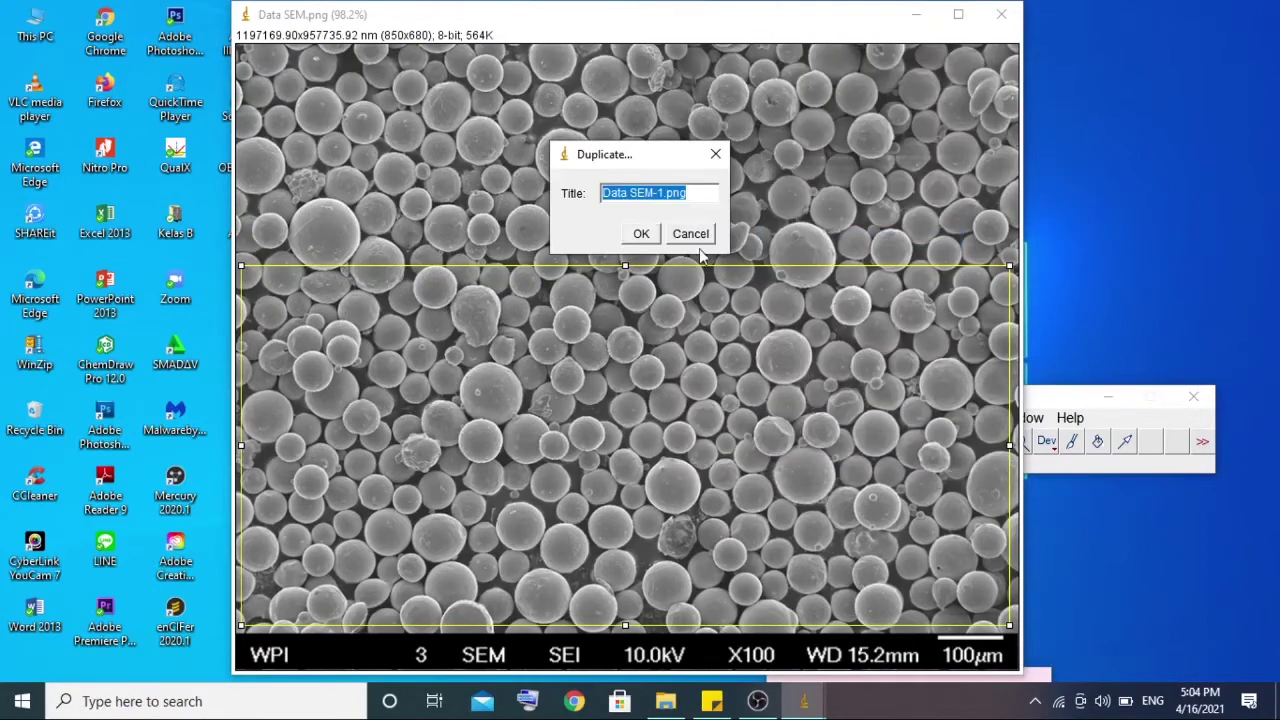
pyautogui.click(650, 234)
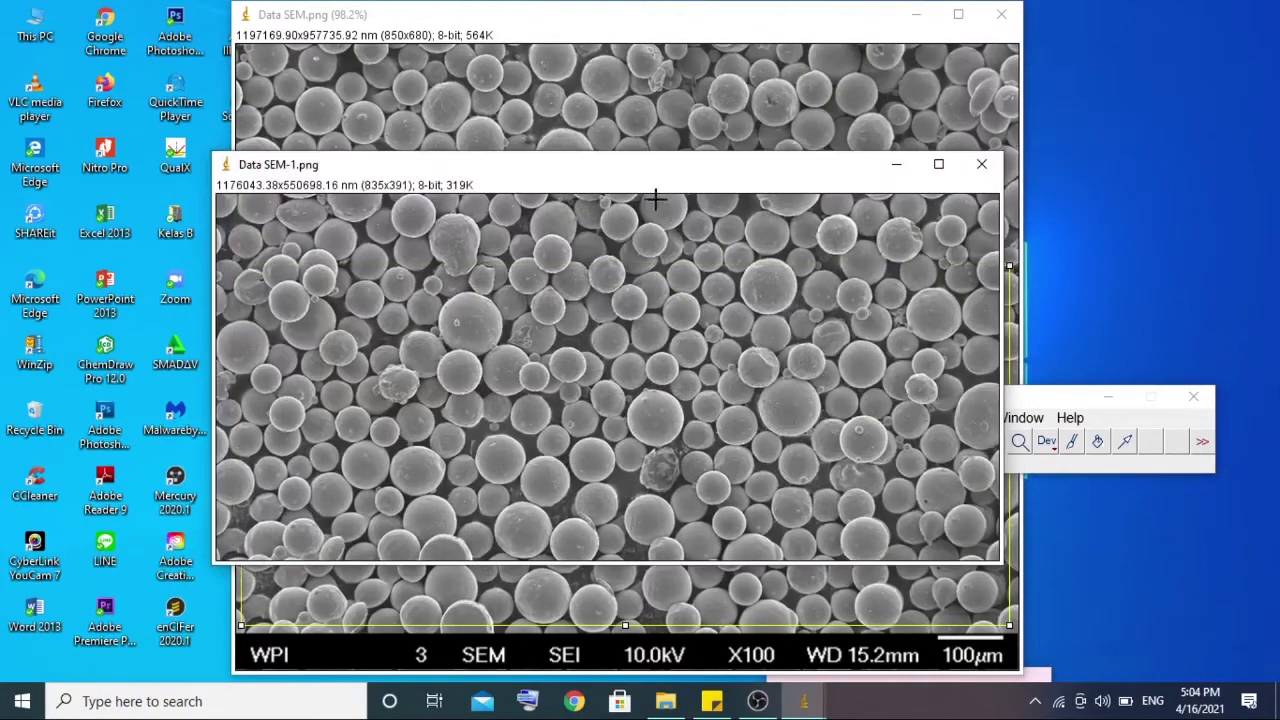
# - Minimize the original SEM image and enlarge the Data SEM-1.png window to 160% across the screen, keeping the ImageJ main window accessible below it
pyautogui.click(798, 20)
pyautogui.click(922, 18)
pyautogui.moveTo(706, 166); pyautogui.dragTo(776, 20)
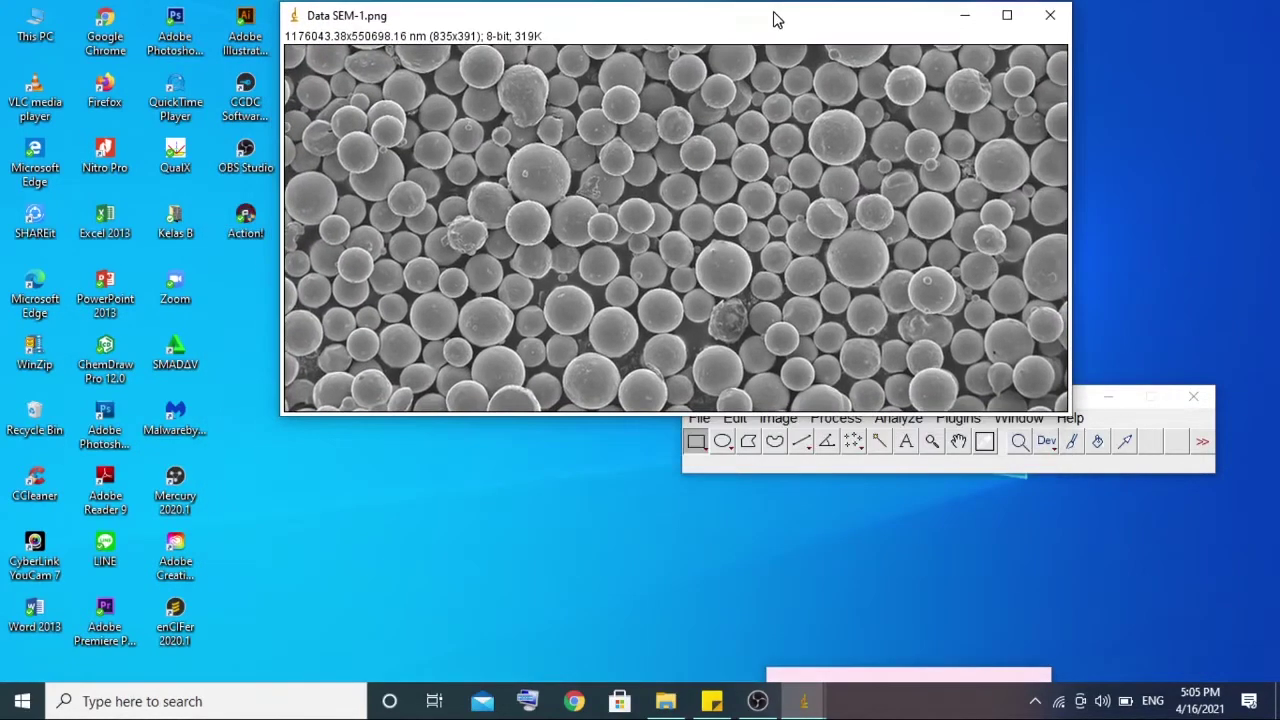
pyautogui.click(1007, 16)
pyautogui.moveTo(788, 37); pyautogui.dragTo(794, 17)
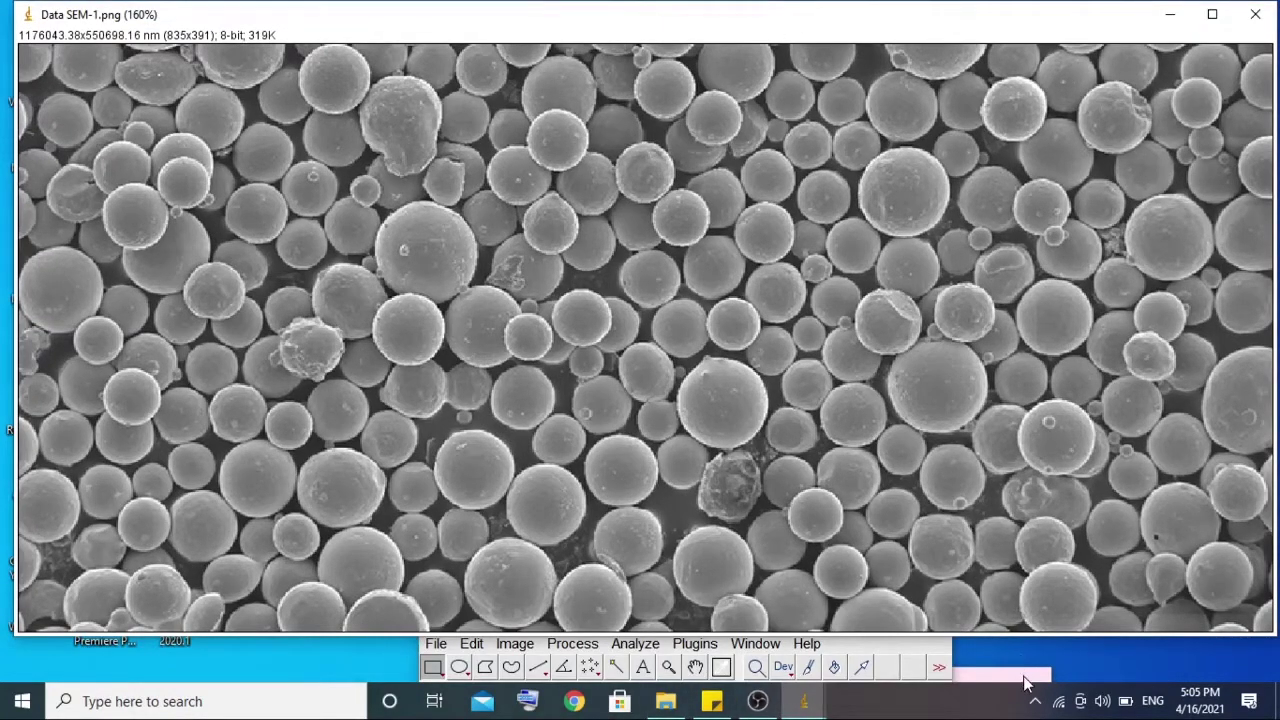
# - Adjust the brightness/contrast display range of Data SEM-1.png to a minimum of 64 and a maximum of 191
pyautogui.click(517, 644)
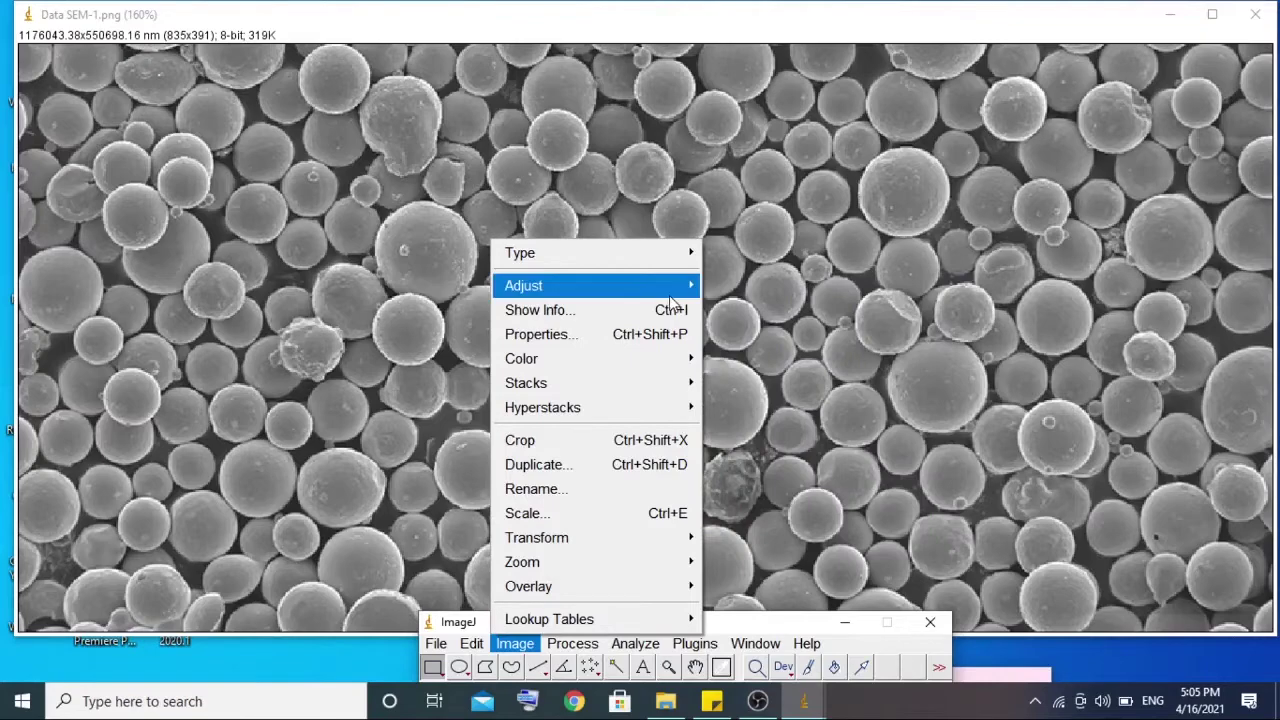
pyautogui.moveTo(672, 296)
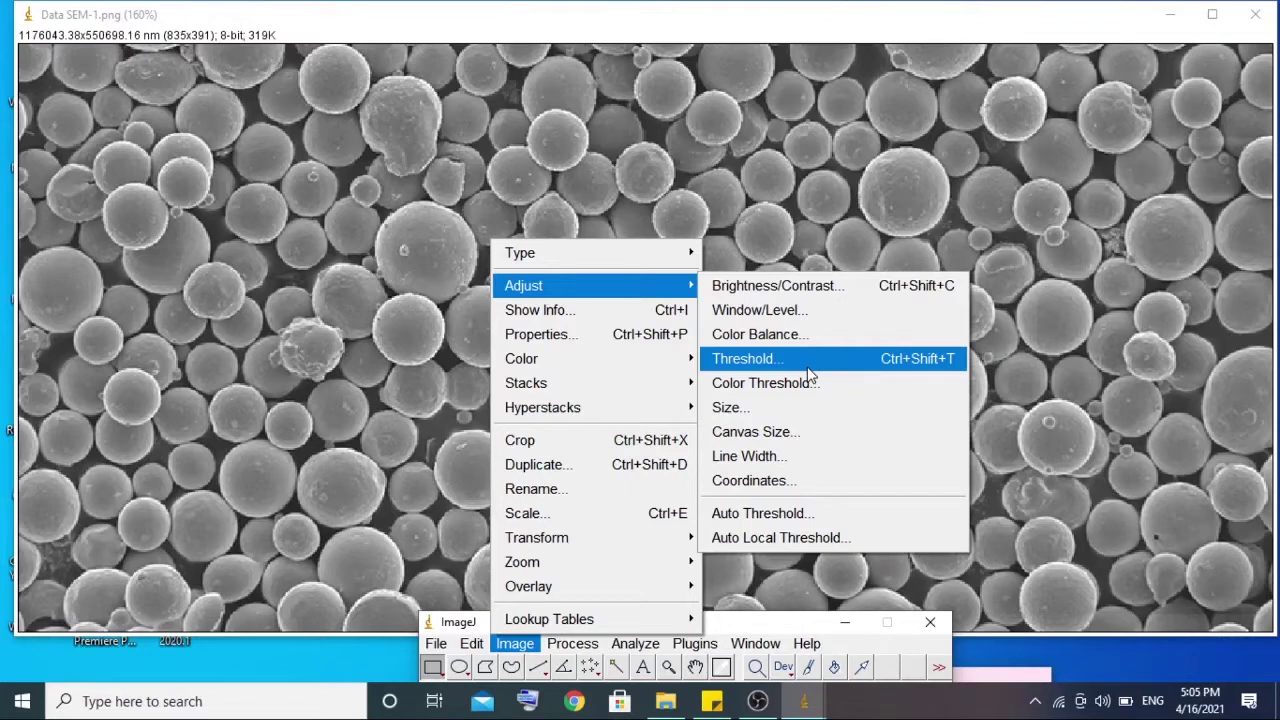
pyautogui.click(845, 287)
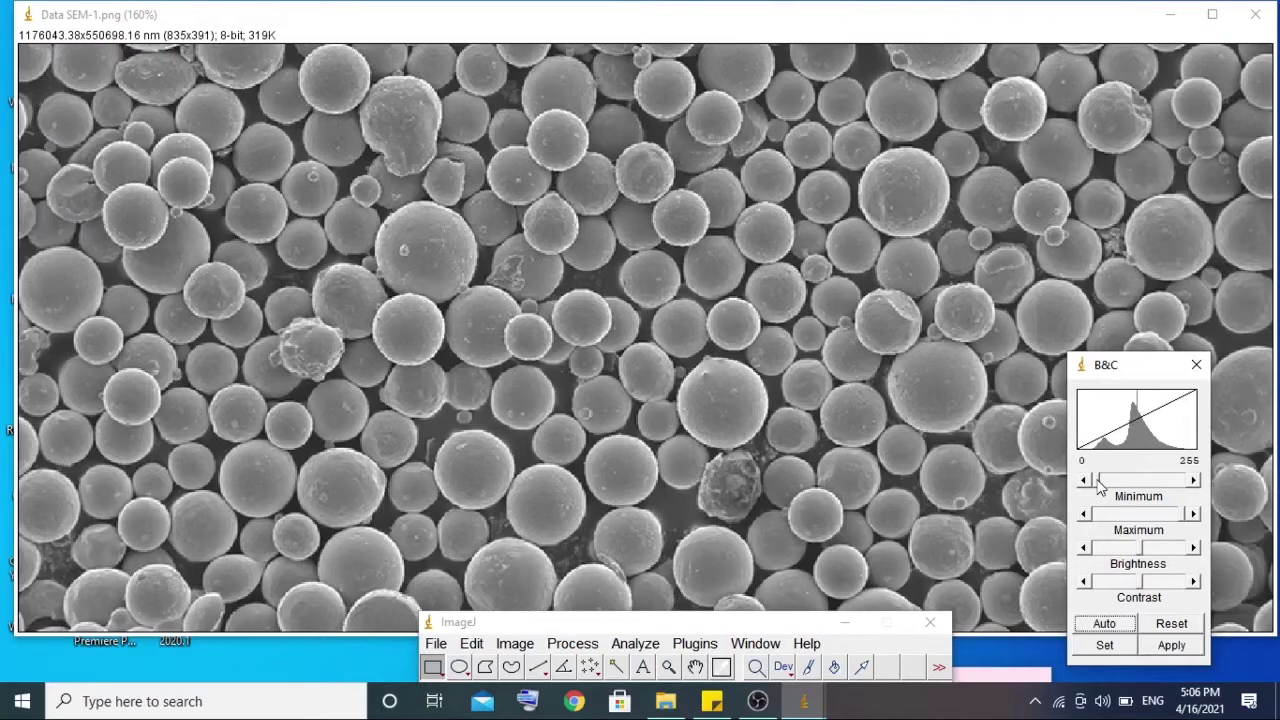
pyautogui.moveTo(1100, 485); pyautogui.dragTo(1120, 487)
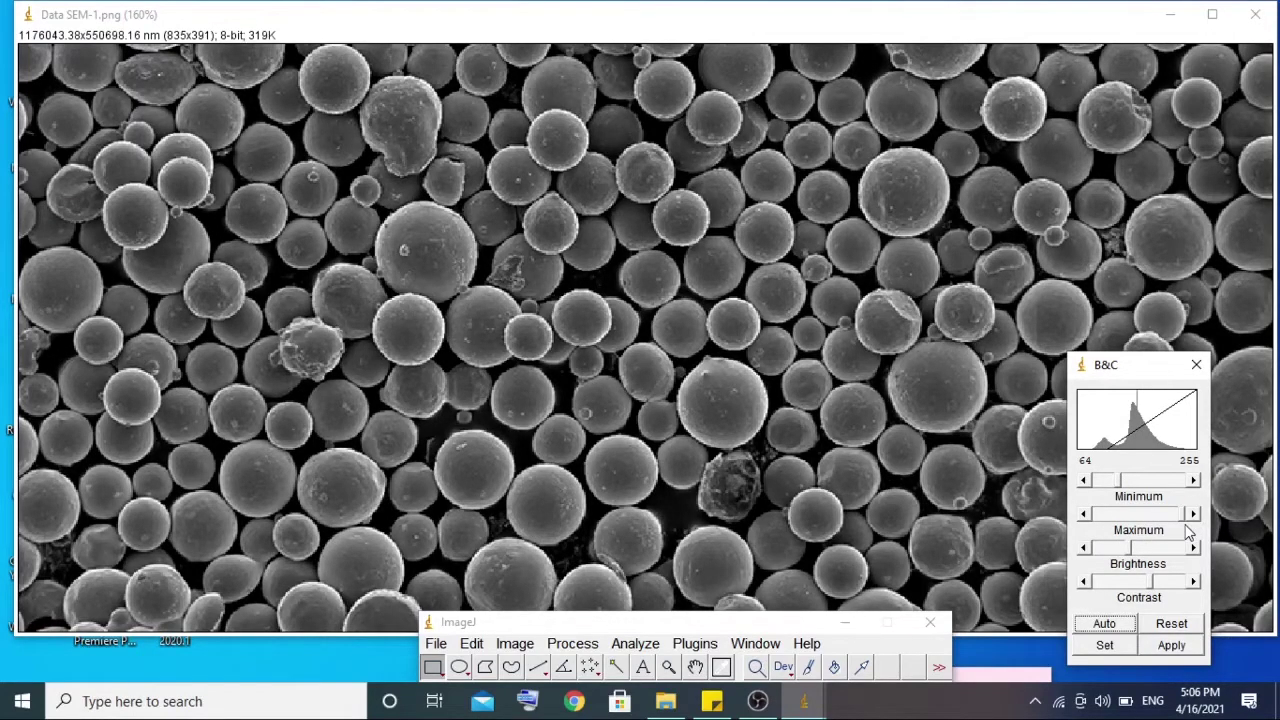
pyautogui.moveTo(1189, 514); pyautogui.dragTo(1167, 520)
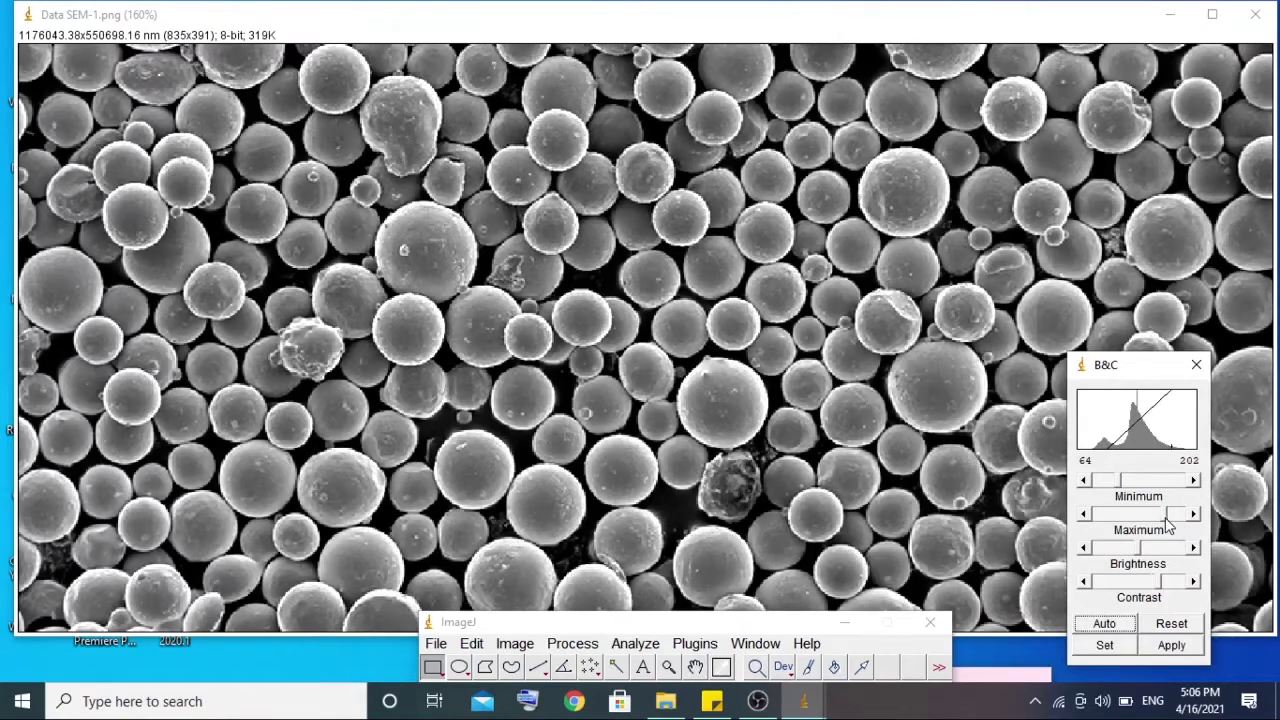
pyautogui.moveTo(1167, 520)
pyautogui.mouseDown()
pyautogui.moveTo(1146, 515)
pyautogui.moveTo(1174, 520)
pyautogui.moveTo(1164, 527)
pyautogui.mouseUp()
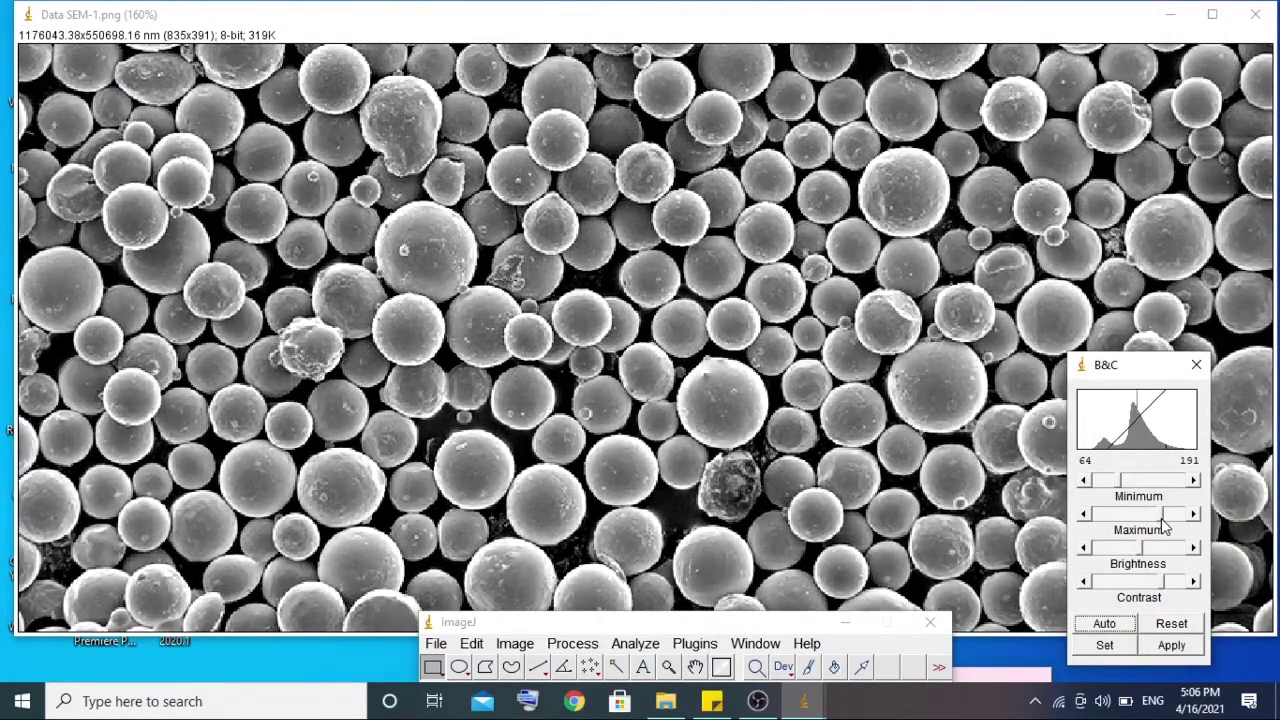
# - Fine-tune the brightness, raise the contrast to a display range of 131 to 133, and apply it to Data SEM-1.png
pyautogui.click(1198, 517)
pyautogui.moveTo(1141, 550)
pyautogui.mouseDown()
pyautogui.moveTo(1158, 553)
pyautogui.moveTo(1146, 553)
pyautogui.mouseUp()
pyautogui.click(1084, 549)
pyautogui.click(1085, 550)
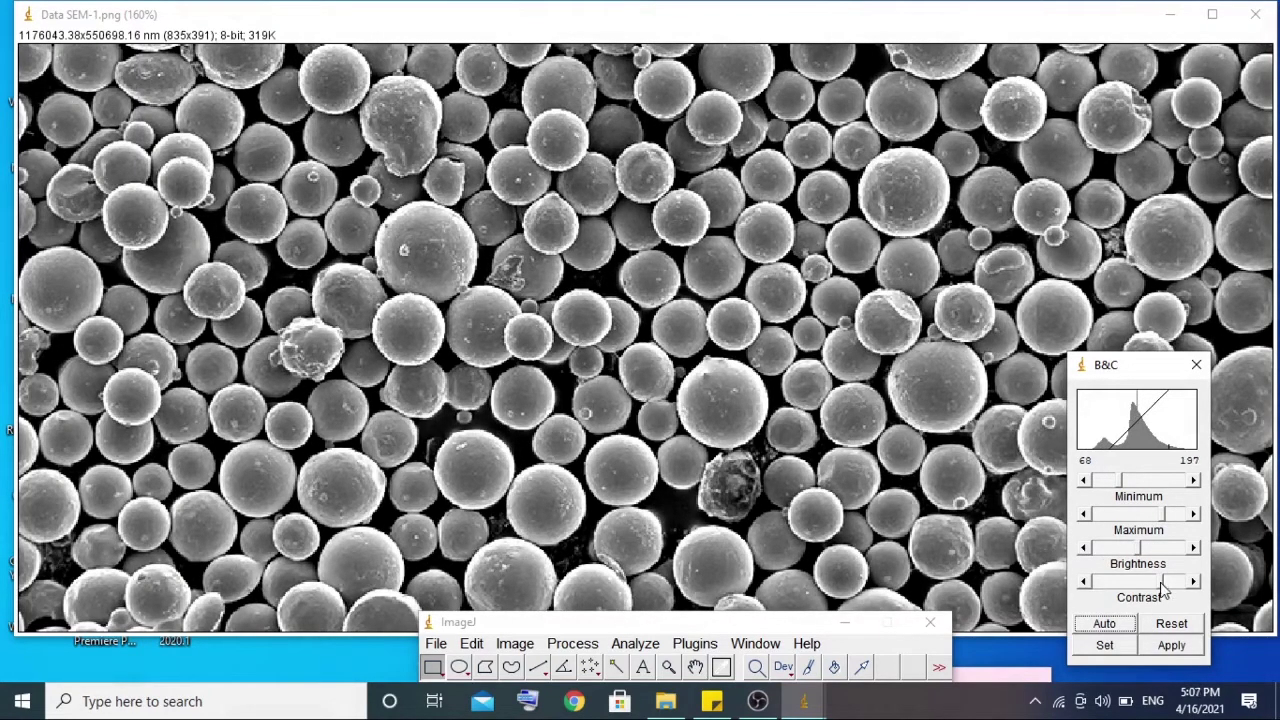
pyautogui.moveTo(1161, 586); pyautogui.dragTo(1192, 585)
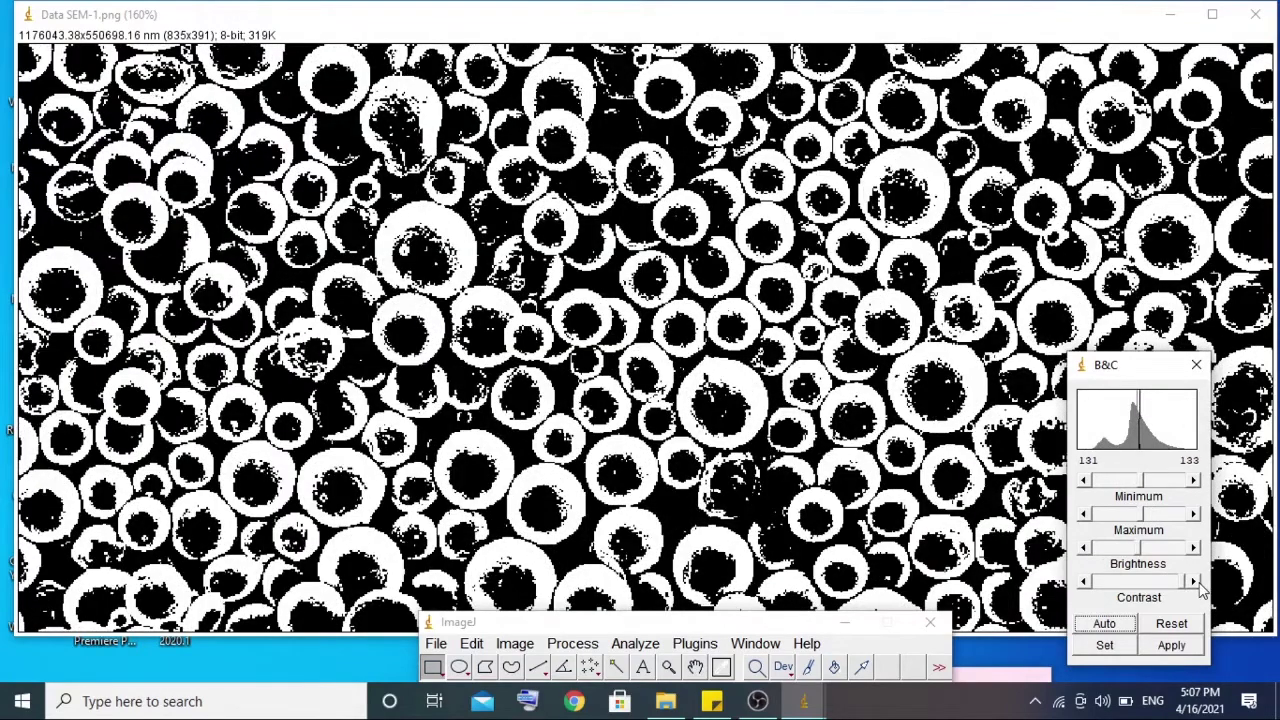
pyautogui.click(1172, 646)
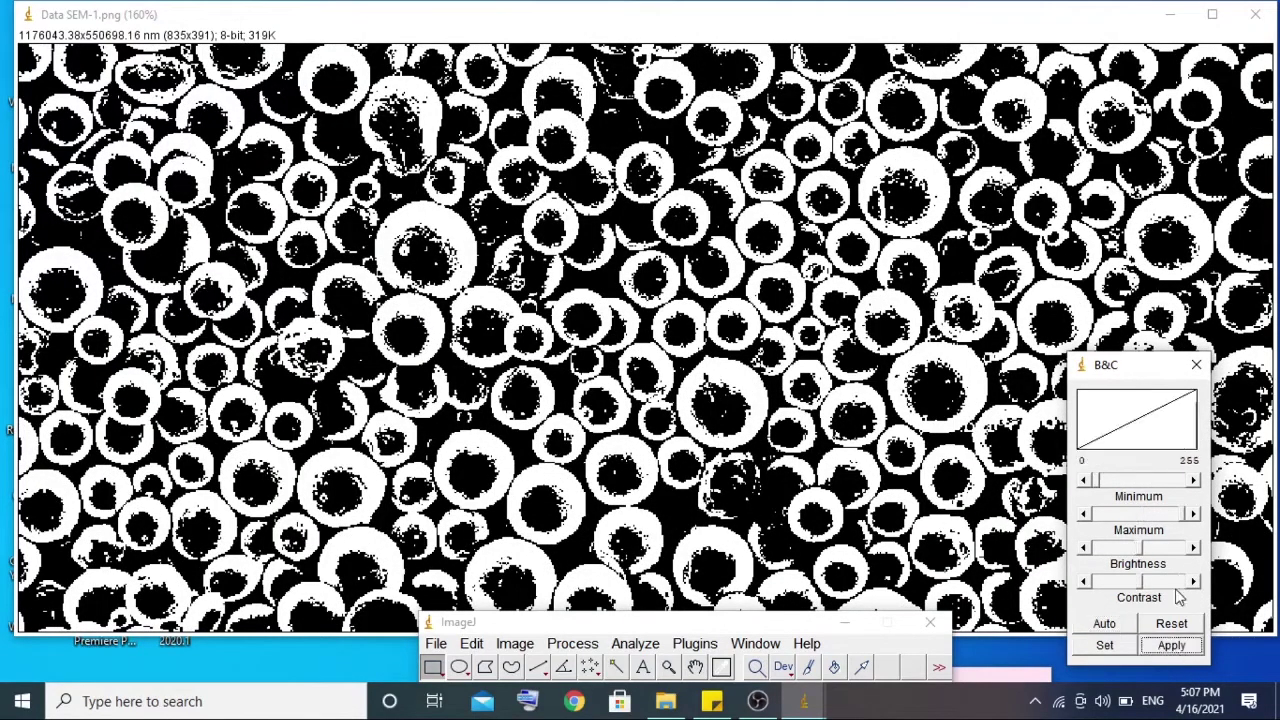
pyautogui.click(1196, 364)
pyautogui.click(846, 14)
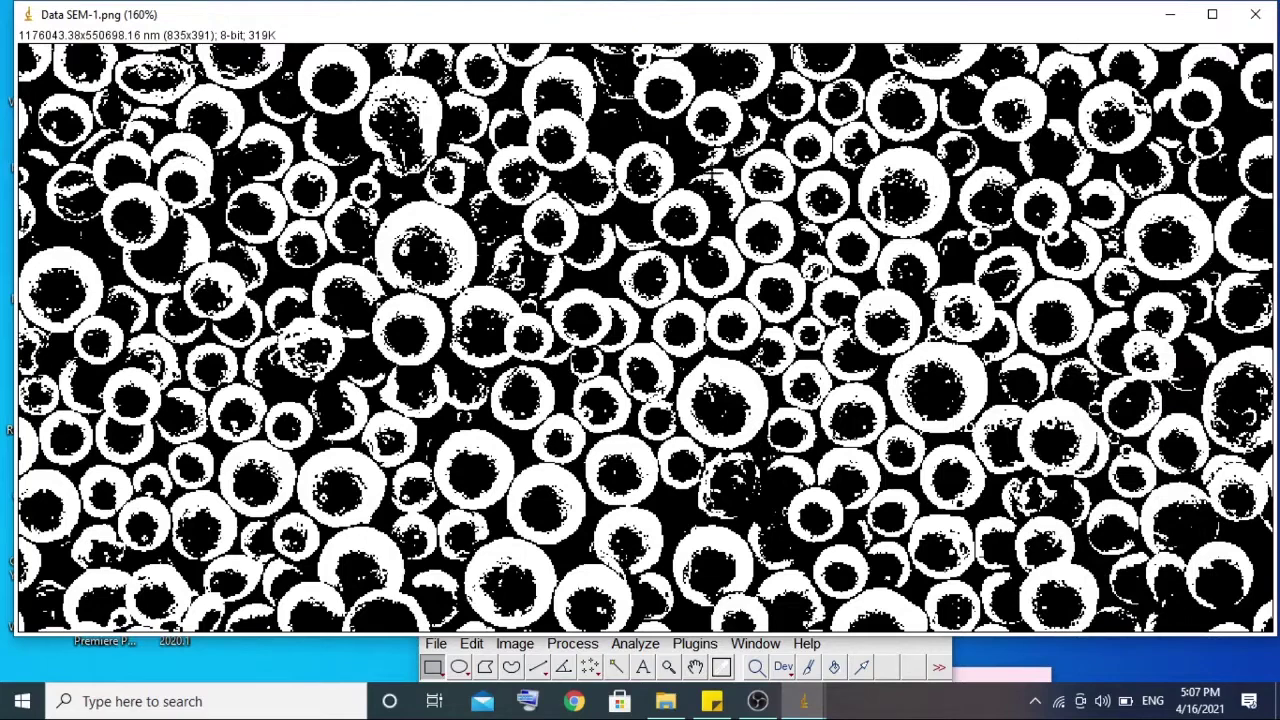
# - Run Analyze Particles with size 5-Infinity nm^2, circularity 0.00-1.00 and Outlines shown, displaying and clearing results, excluding edge particles and including holes
pyautogui.click(615, 650)
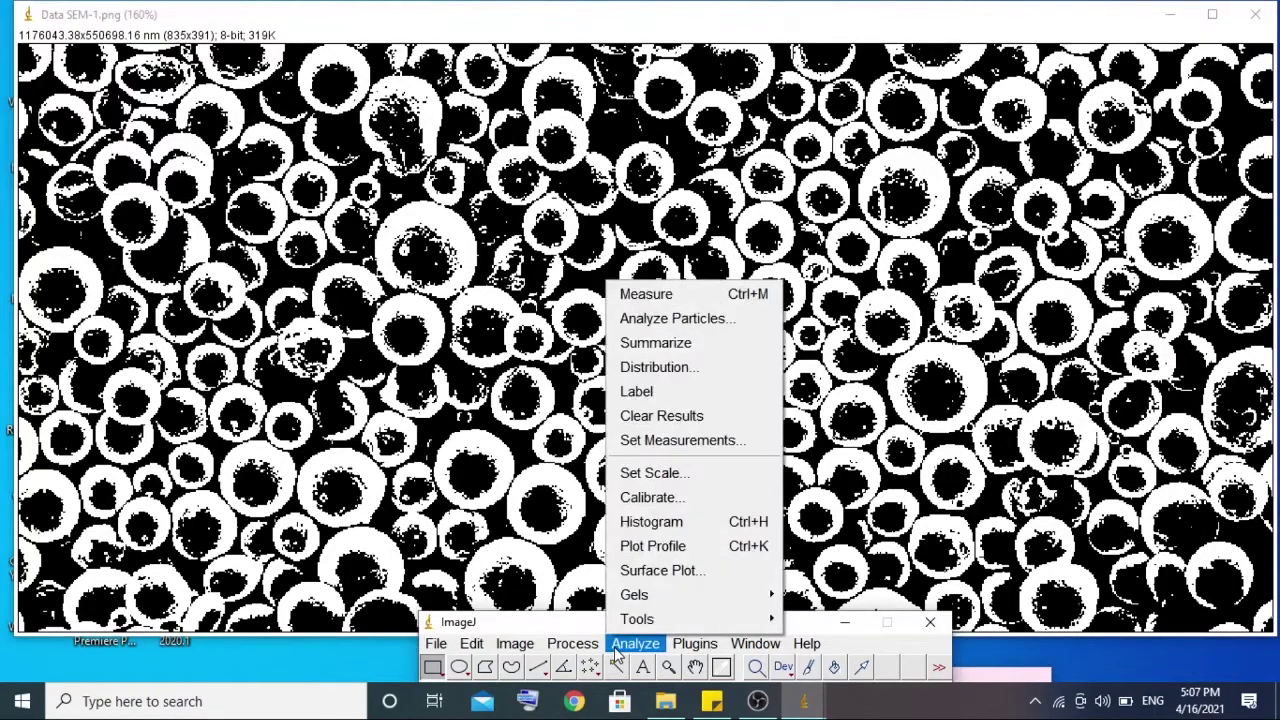
pyautogui.click(718, 320)
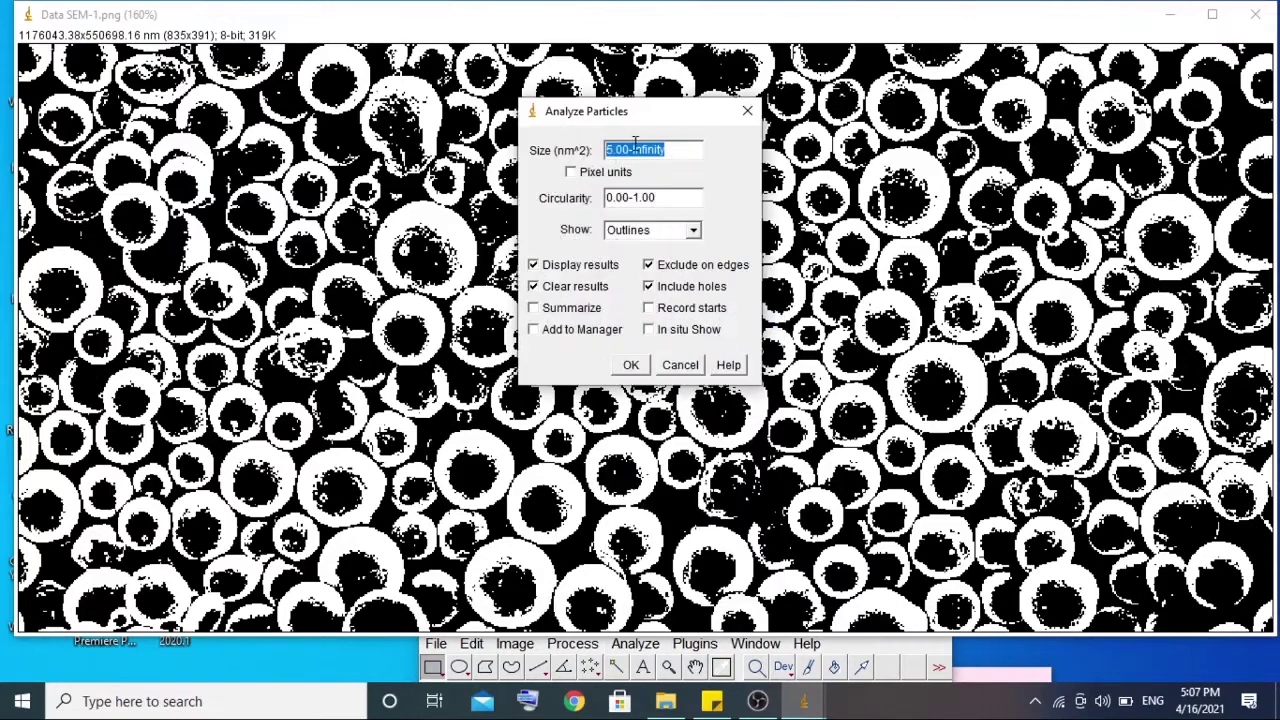
pyautogui.click(631, 149)
pyautogui.press('BackSpace')
pyautogui.press('BackSpace')
pyautogui.press('BackSpace')
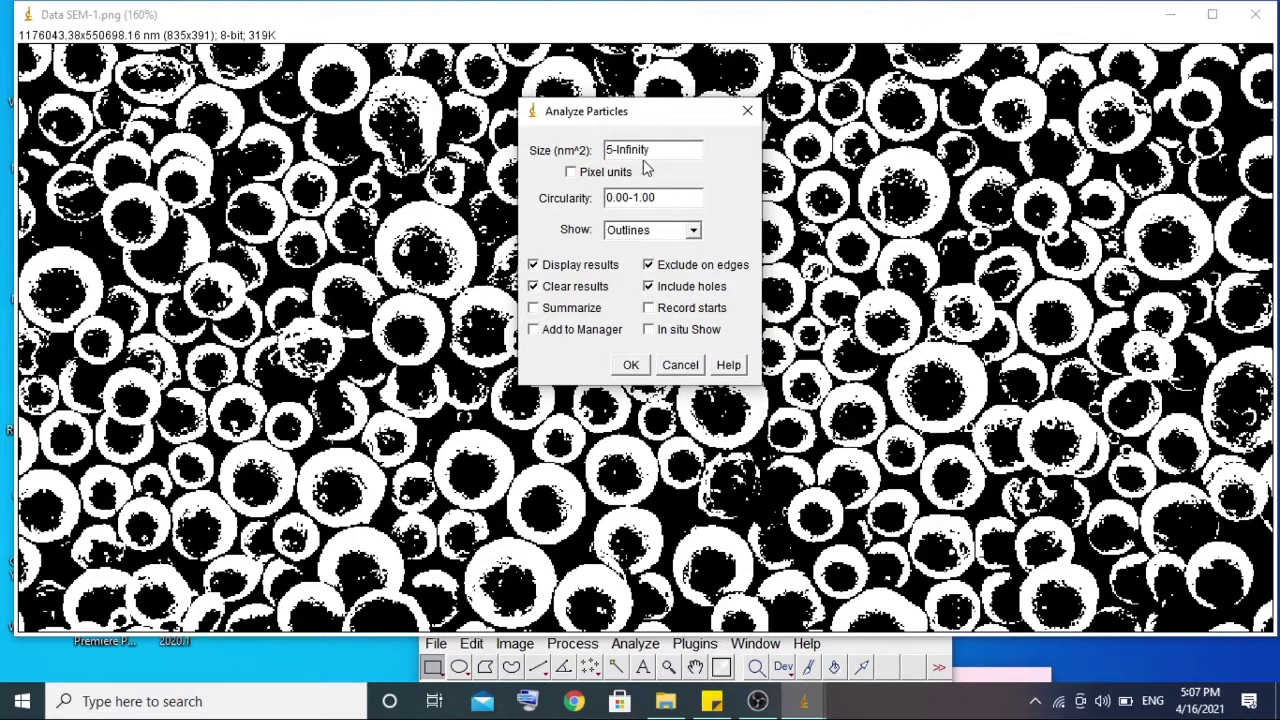
pyautogui.click(697, 232)
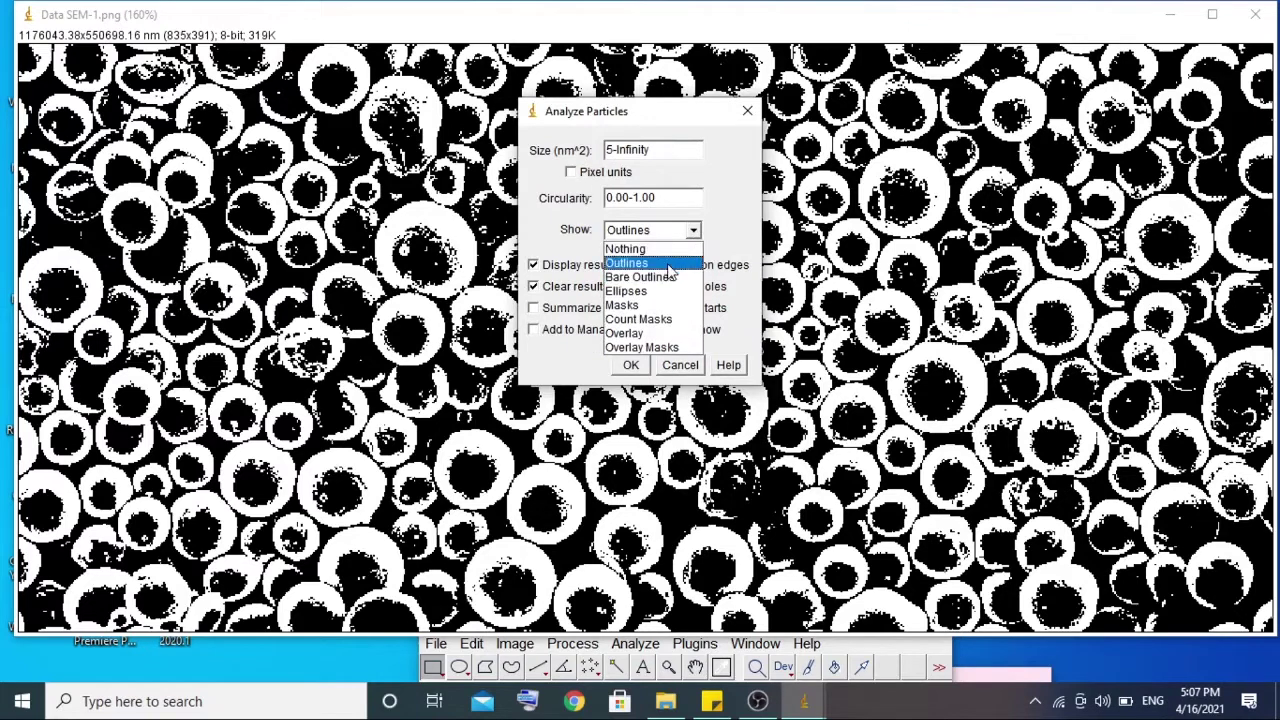
pyautogui.click(650, 258)
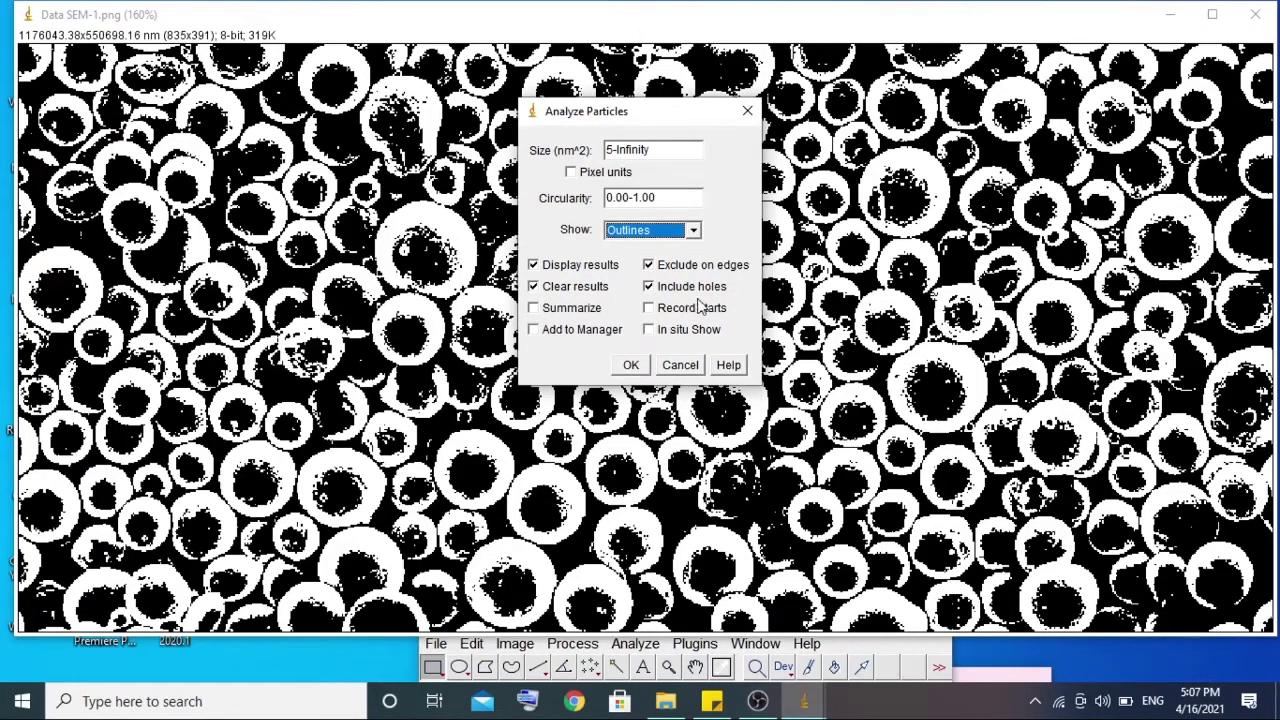
pyautogui.click(658, 330)
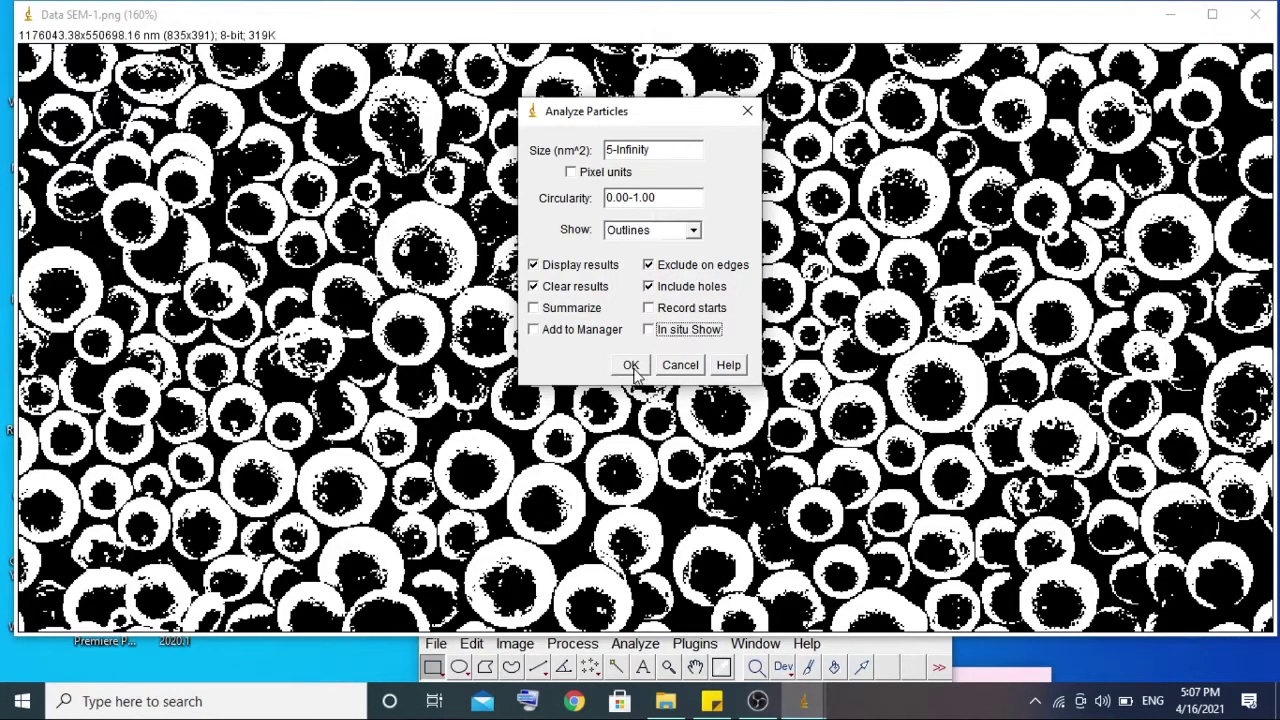
pyautogui.click(631, 366)
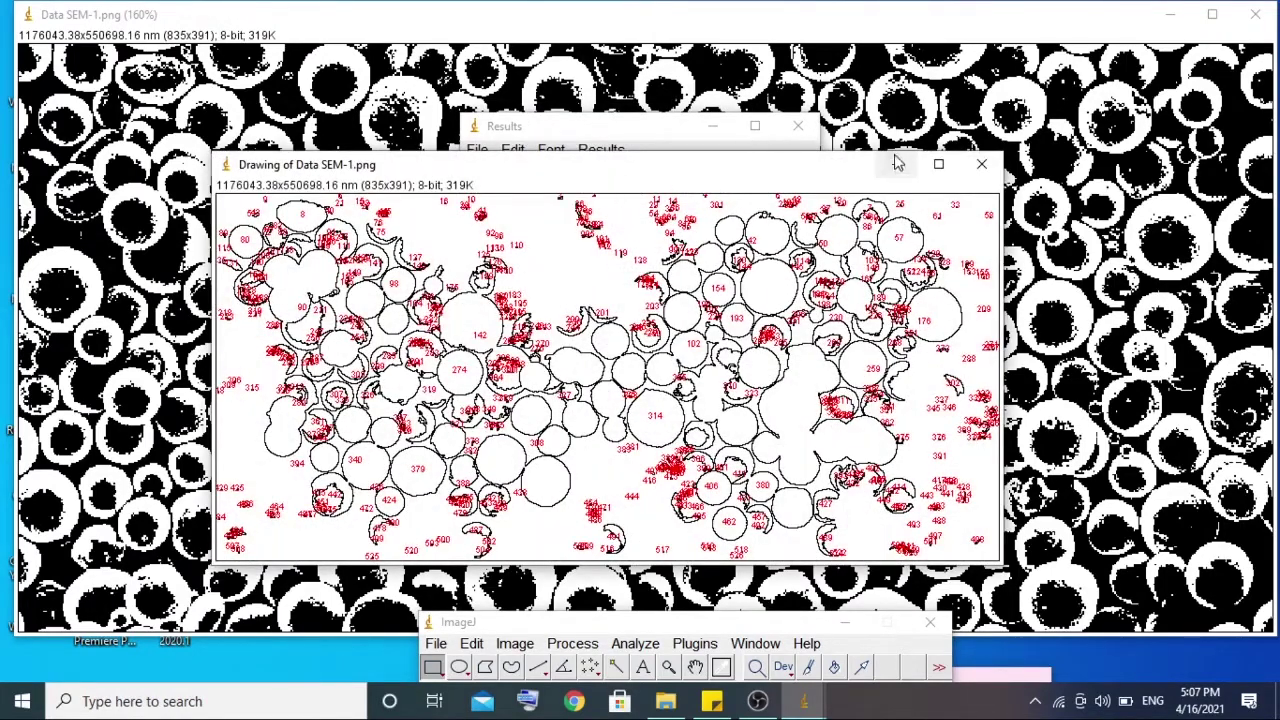
# - Minimize the particle outlines drawing, maximize the Results table, and examine the measurements from the first row
pyautogui.click(620, 130)
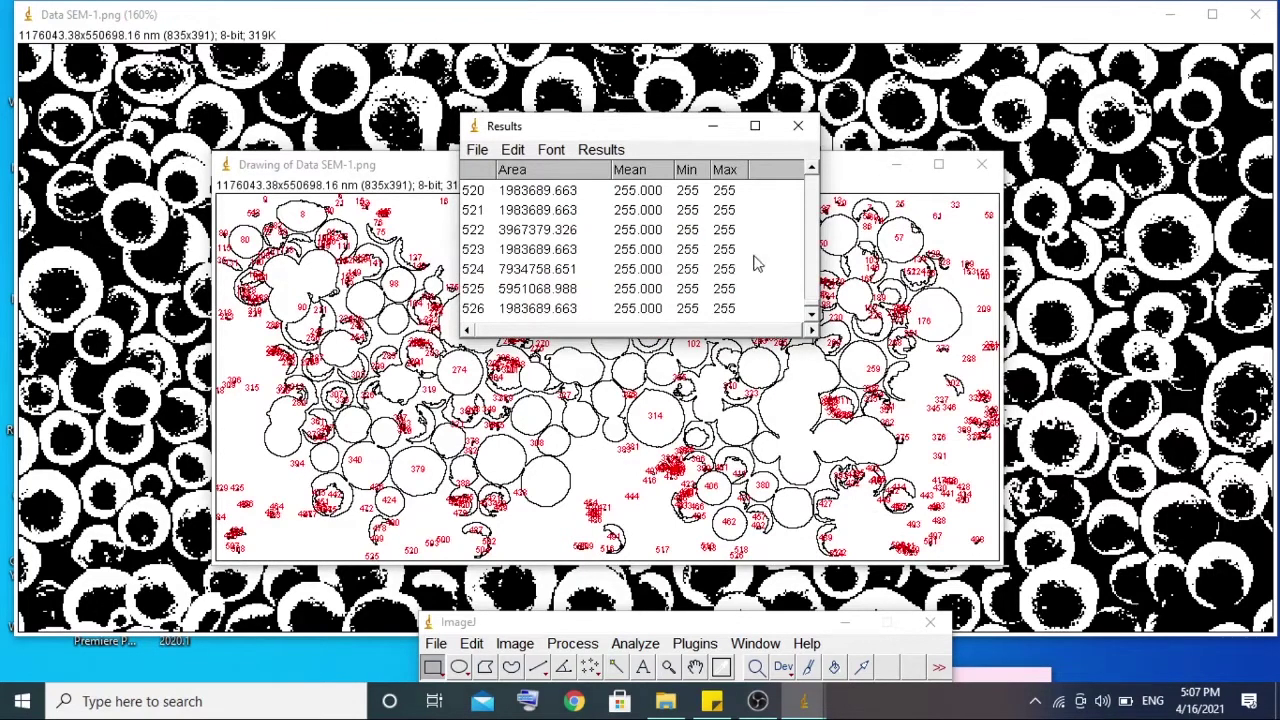
pyautogui.click(896, 165)
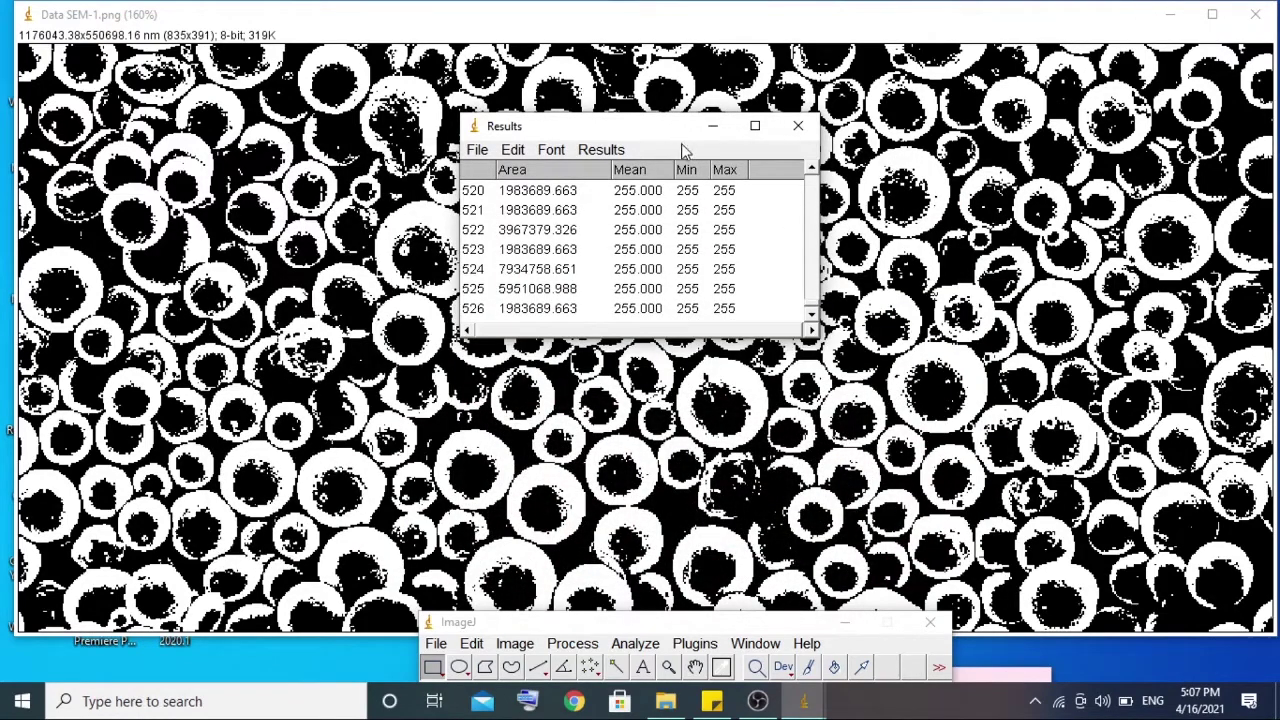
pyautogui.click(477, 149)
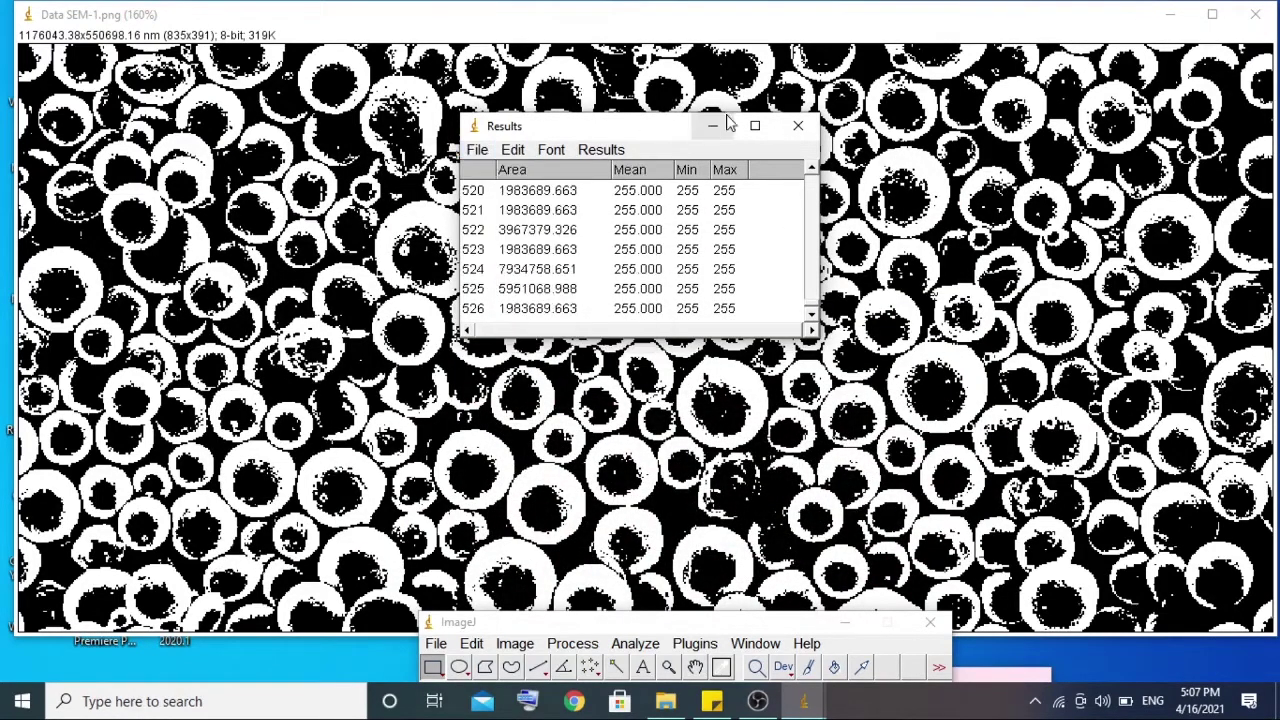
pyautogui.click(755, 125)
pyautogui.click(1270, 78)
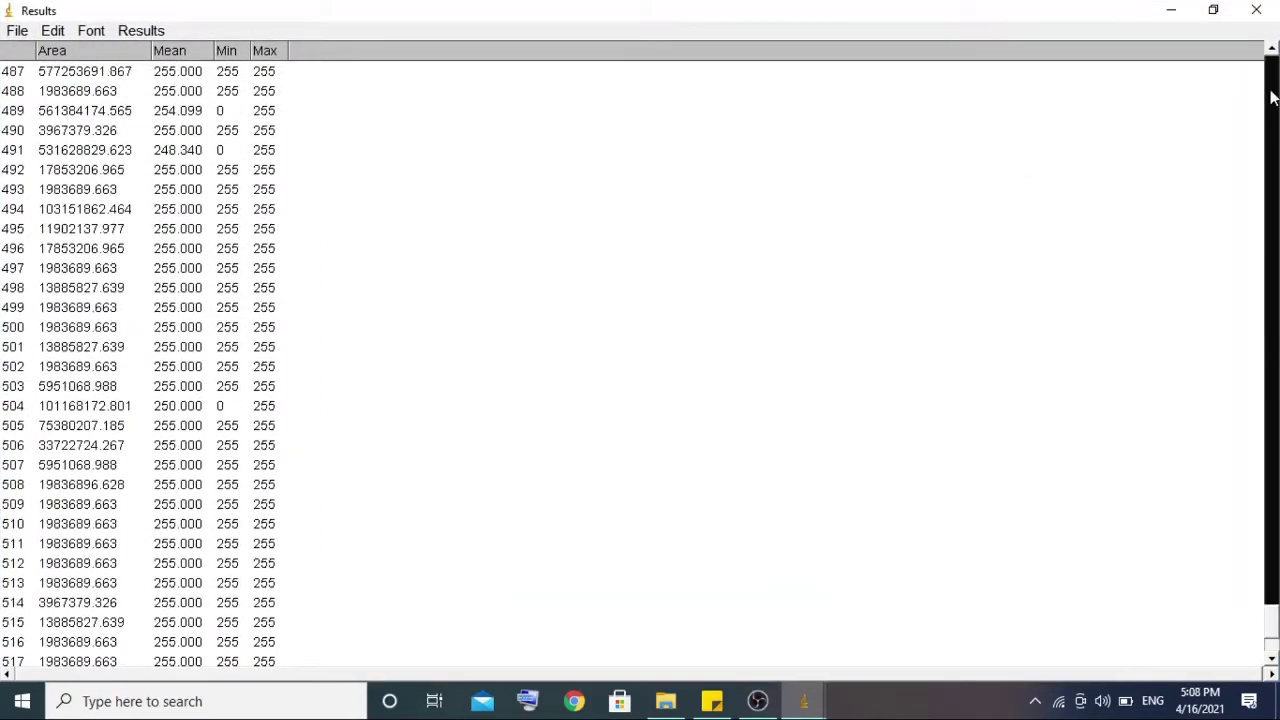
pyautogui.moveTo(1274, 603); pyautogui.dragTo(1268, 55)
# - Save the Results table as Results in the Data SEM_Image J folder with the All Files type
pyautogui.click(17, 30)
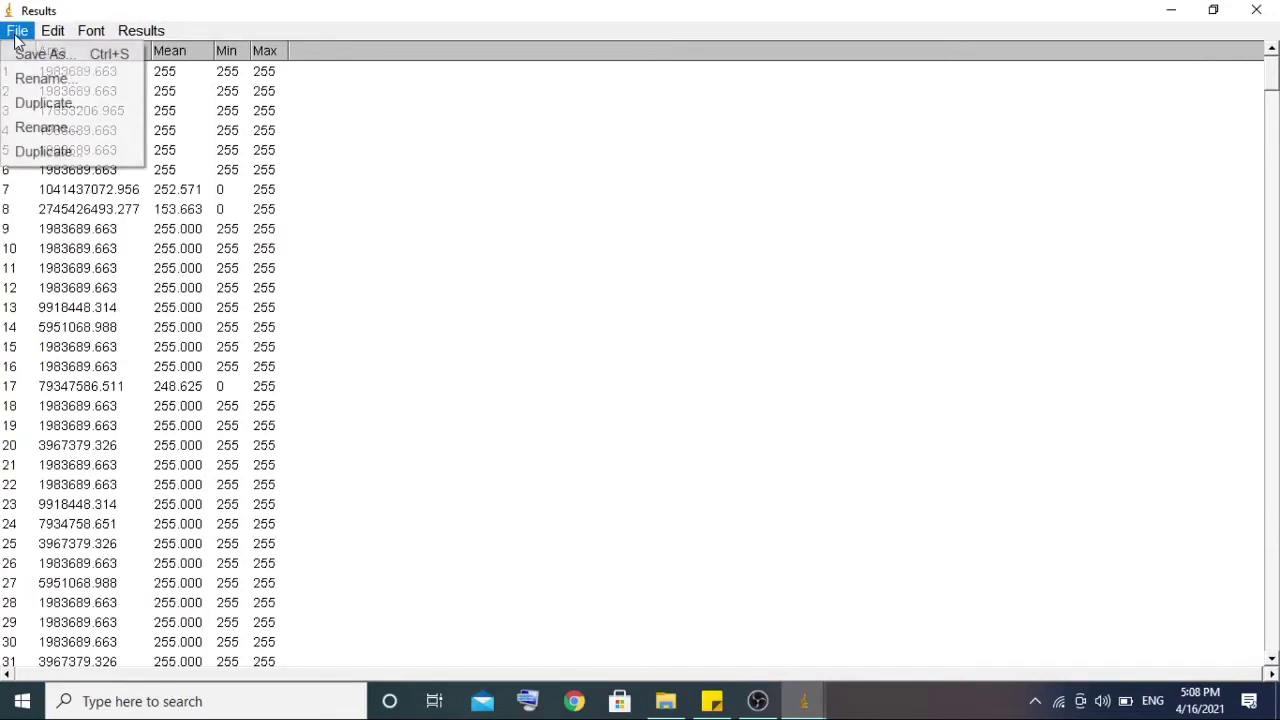
pyautogui.click(28, 52)
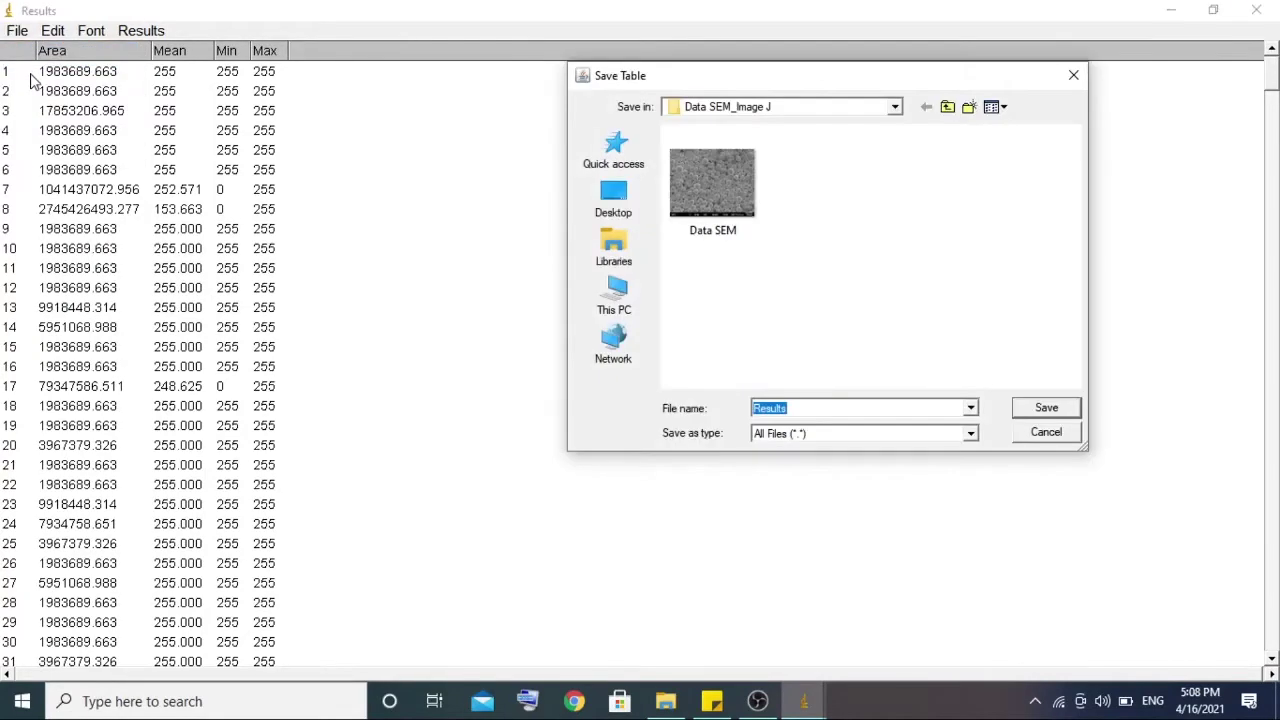
pyautogui.click(970, 437)
pyautogui.click(970, 437)
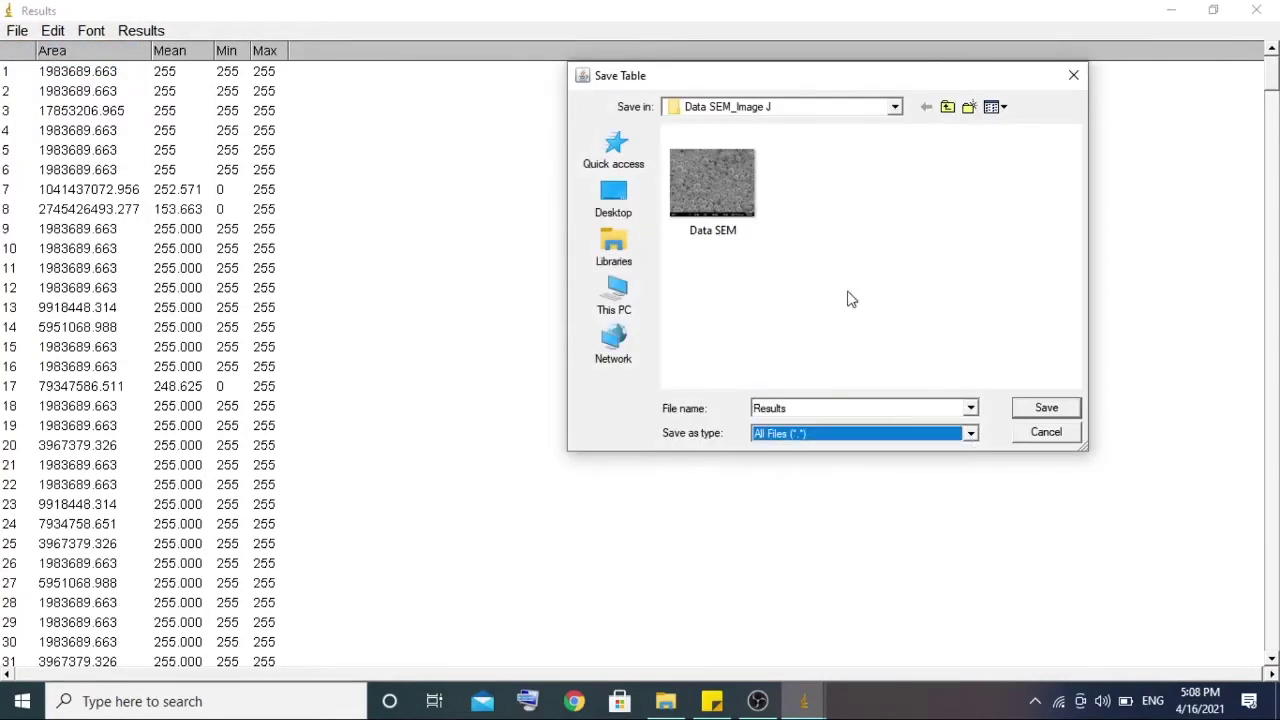
pyautogui.click(1047, 410)
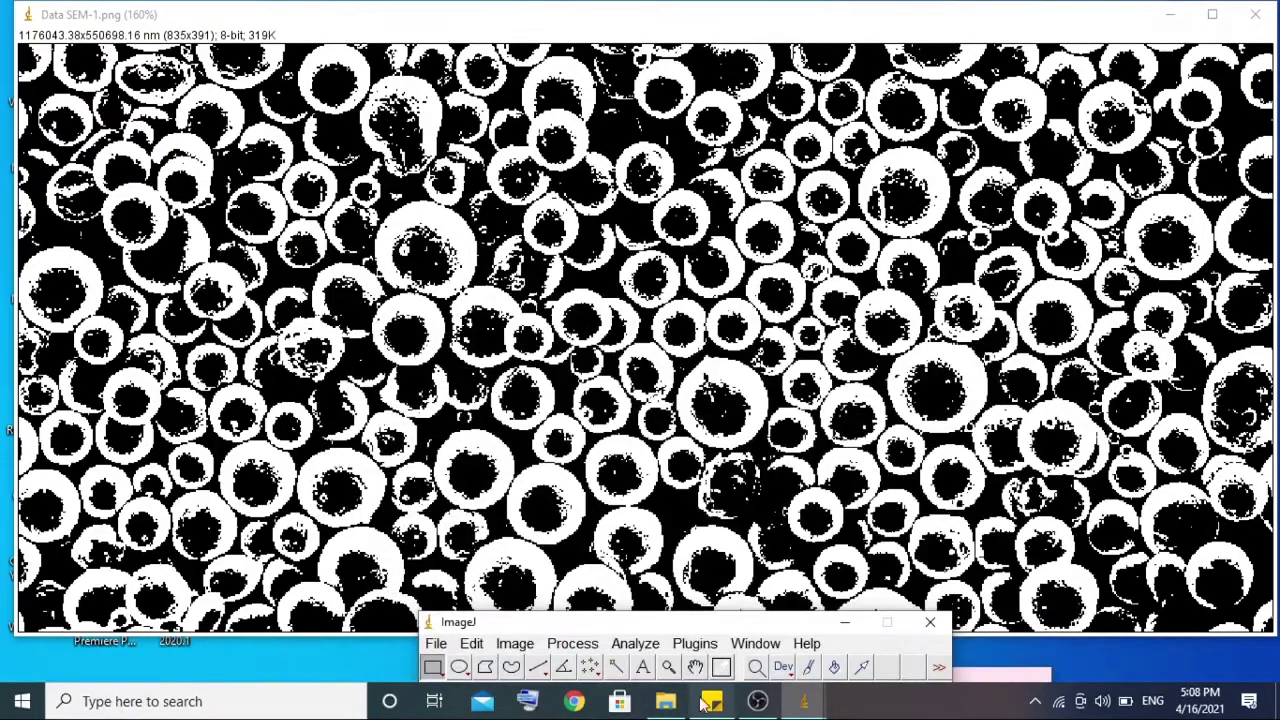
# - Switch to File Explorer and open the Data SEM_Image J folder inside New folder on drive data 2 (E:)
pyautogui.click(665, 701)
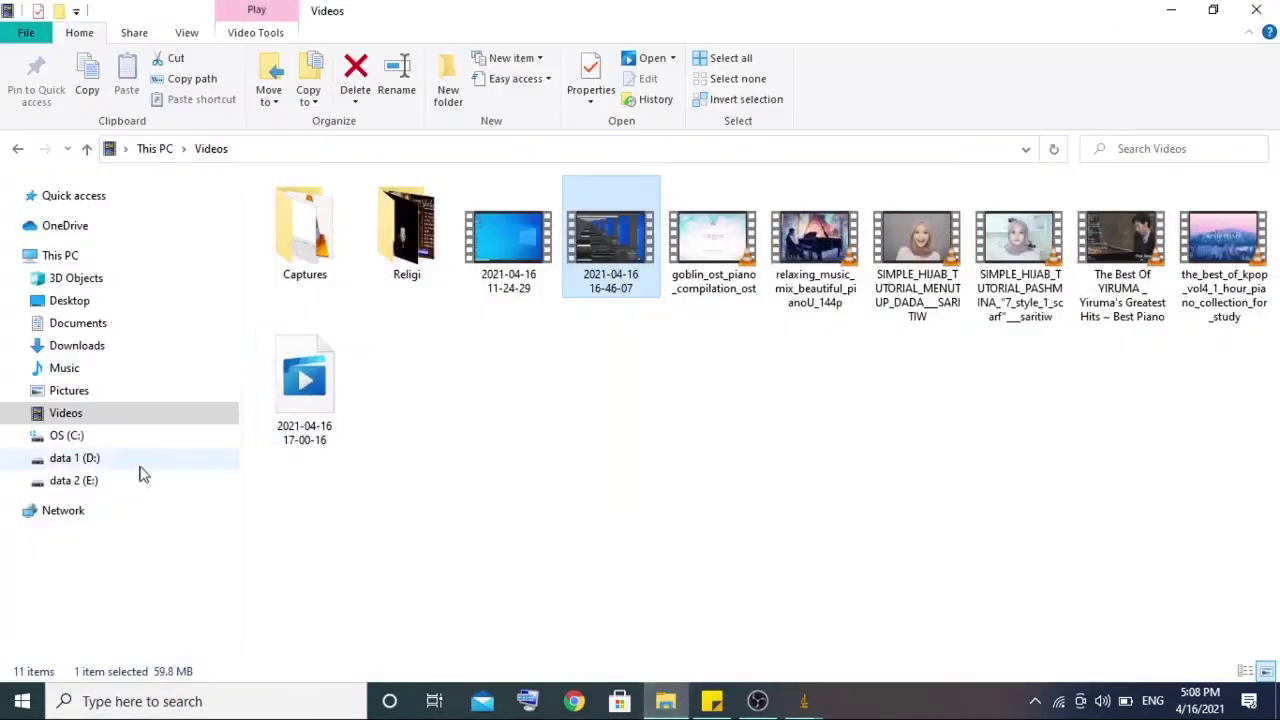
pyautogui.click(78, 480)
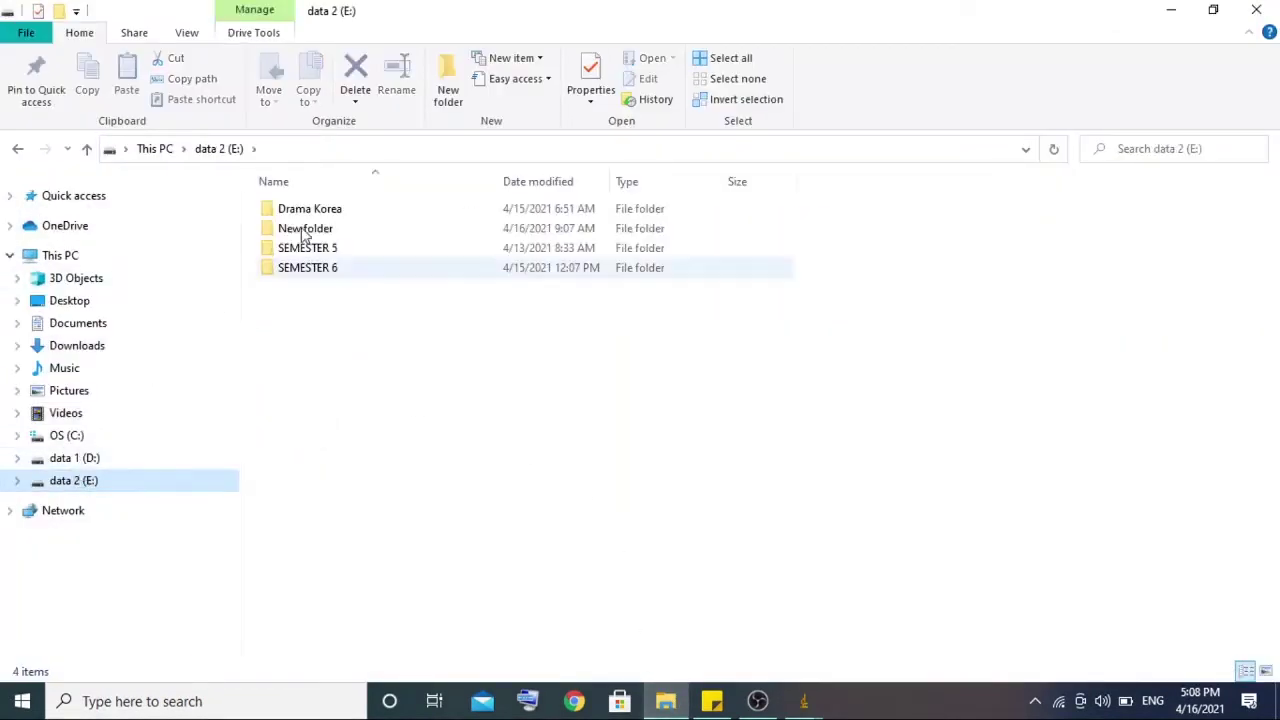
pyautogui.doubleClick(320, 228)
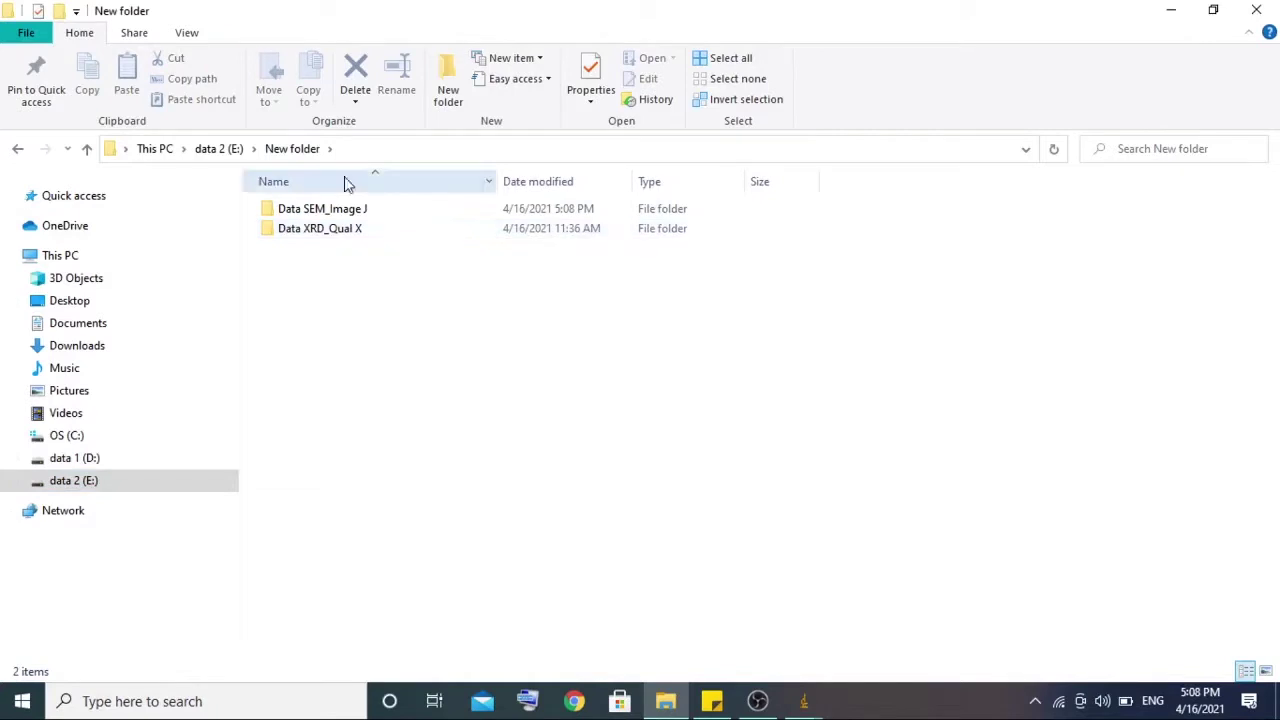
pyautogui.doubleClick(408, 211)
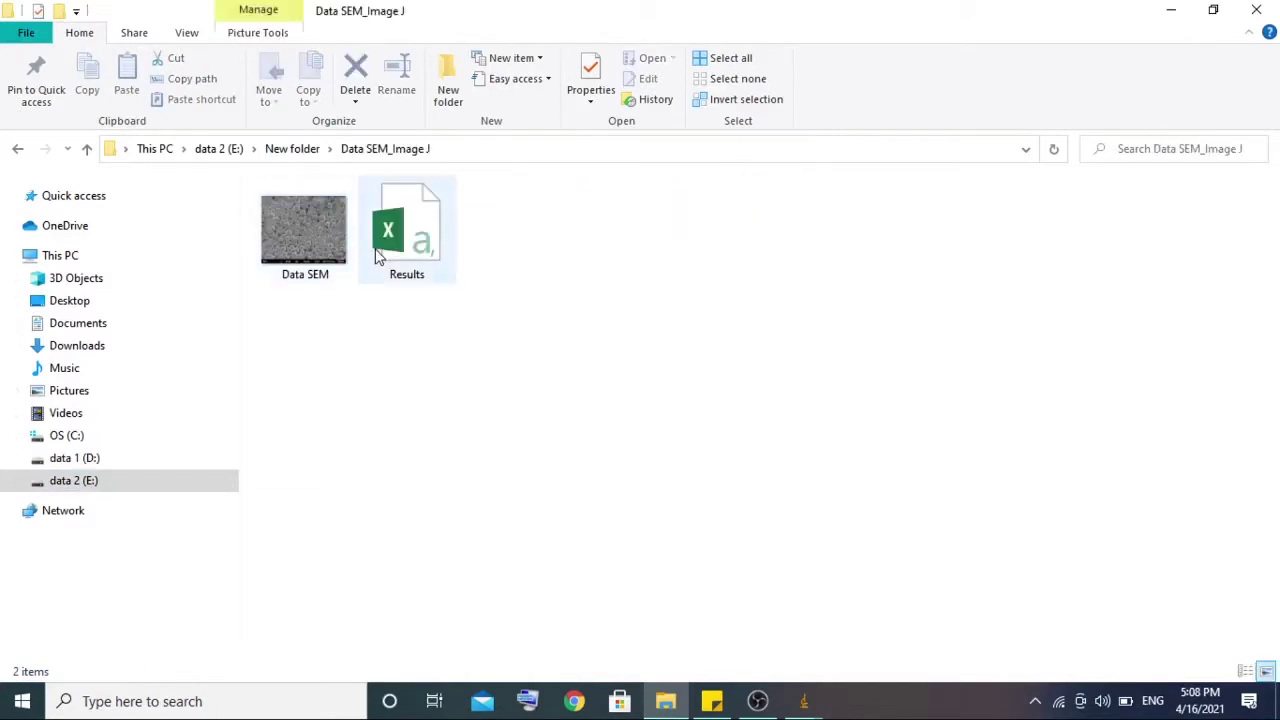
# - Open the Results file from the folder in Excel and widen the Area and Mean columns to show full values
pyautogui.click(432, 262)
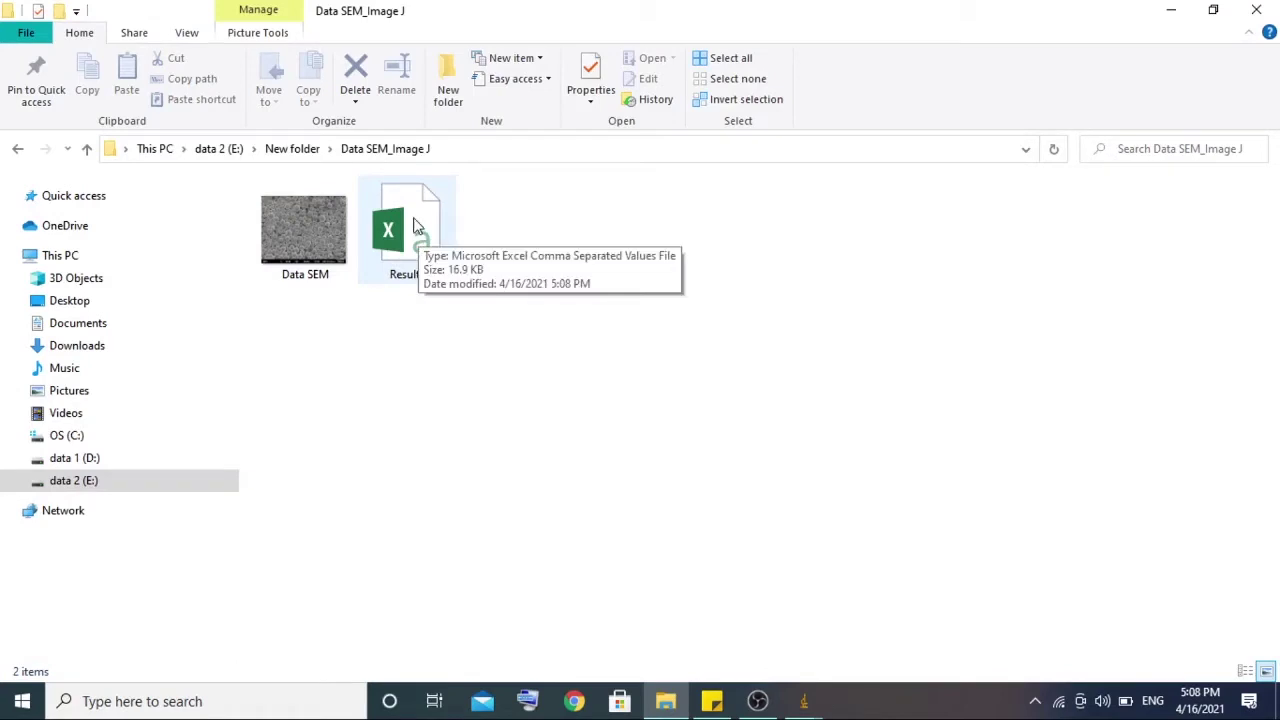
pyautogui.click(418, 226)
pyautogui.doubleClick(418, 226)
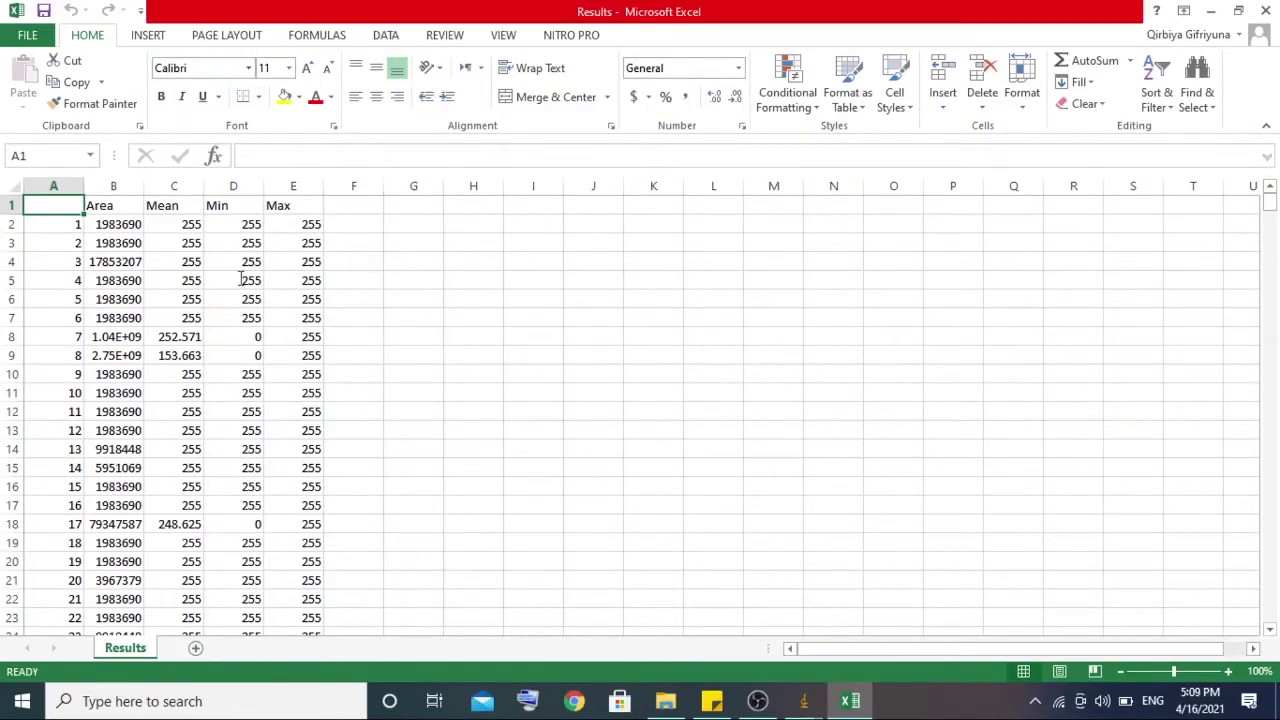
pyautogui.click(815, 538)
pyautogui.moveTo(141, 185); pyautogui.dragTo(311, 188)
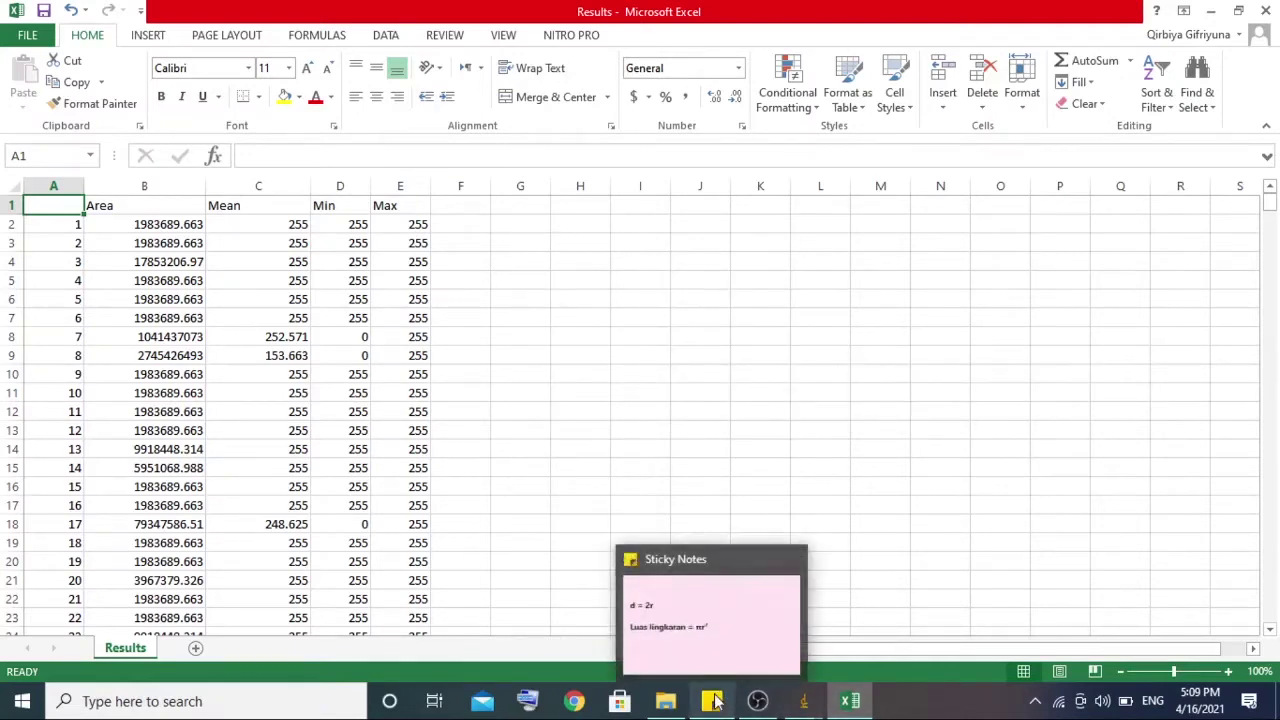
# - Bring up the Sticky Notes note, review its diameter and circle-area formulas, and move it clear of the worksheet
pyautogui.click(771, 617)
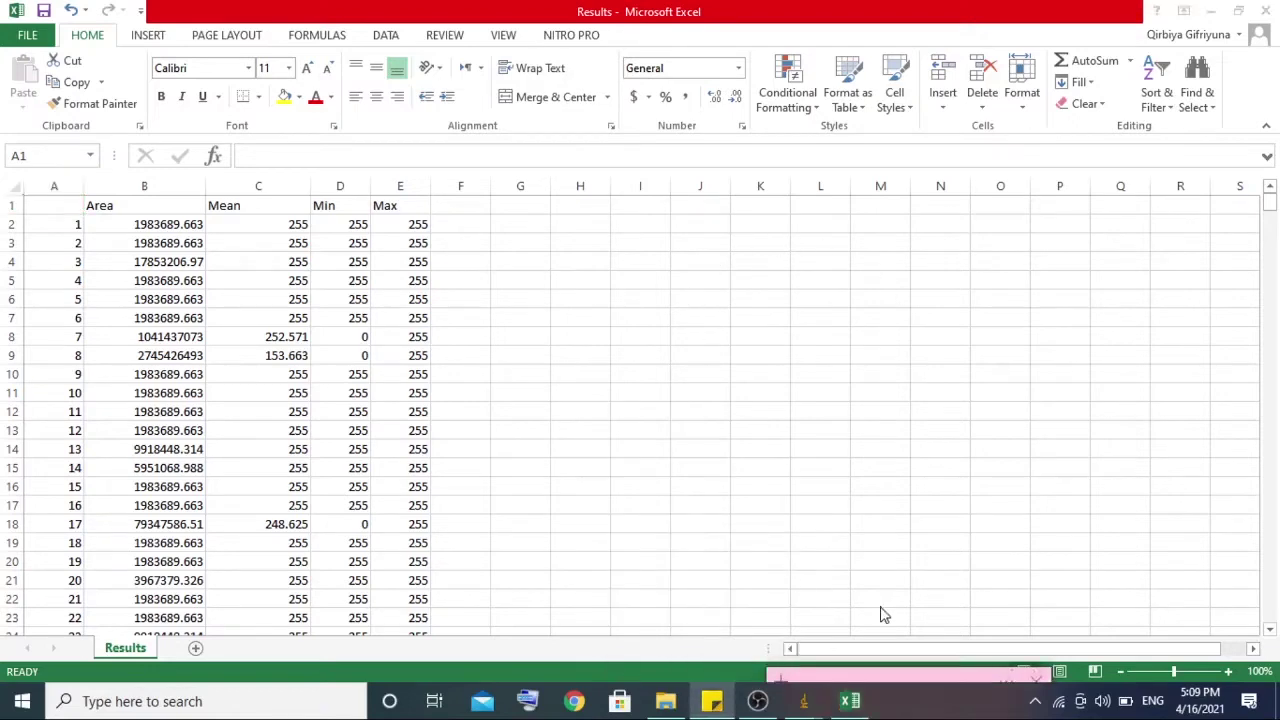
pyautogui.moveTo(885, 332); pyautogui.dragTo(691, 146)
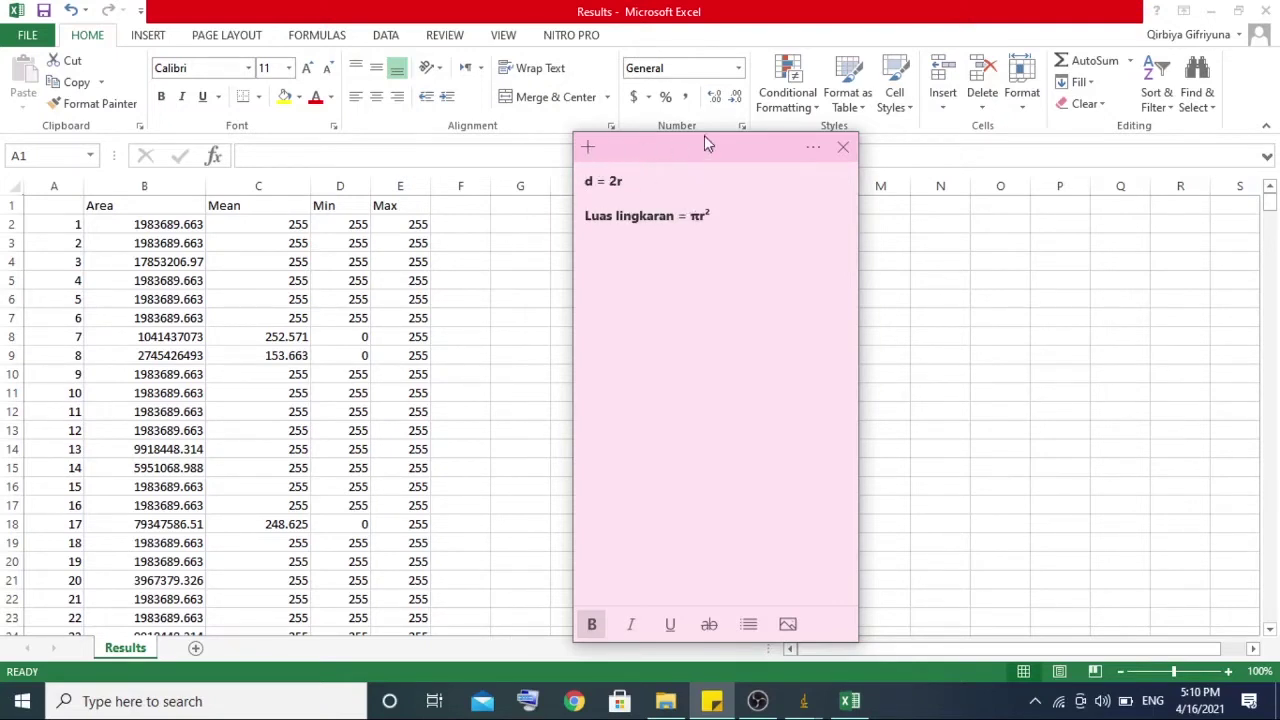
pyautogui.moveTo(741, 149); pyautogui.dragTo(891, 686)
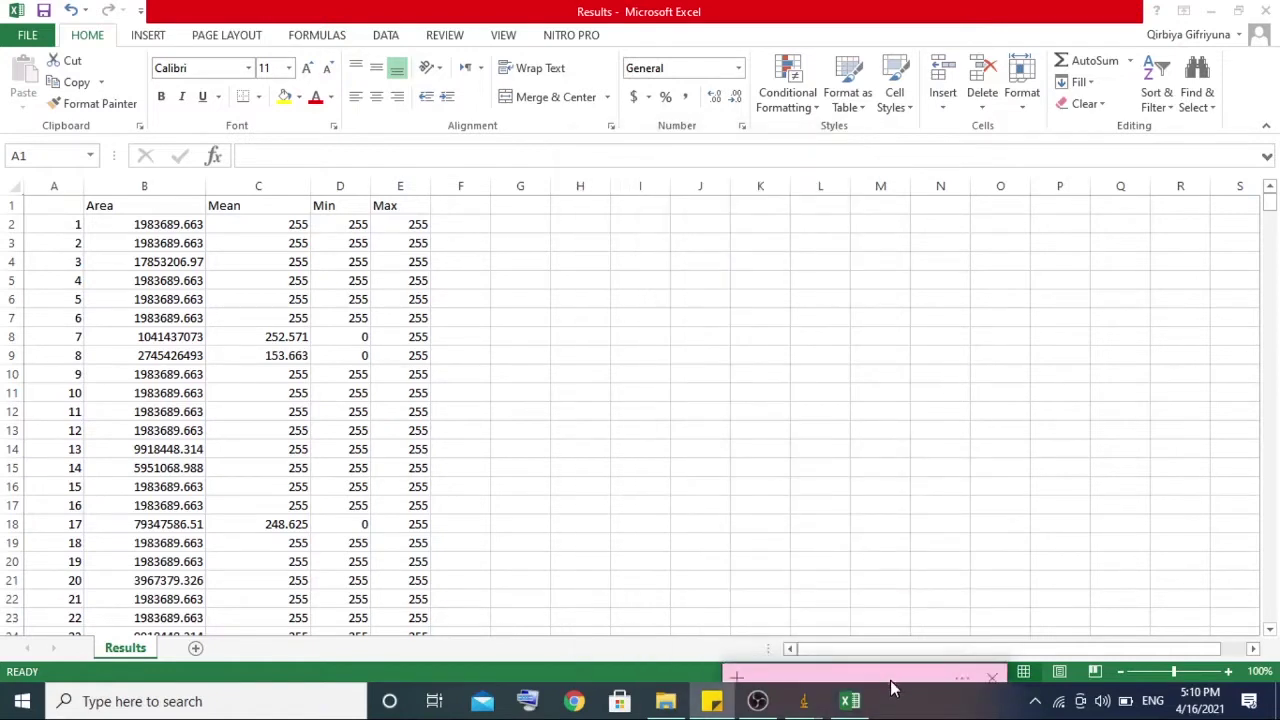
# - Enter the column headers r^2, r and d in cells G1, H1 and I1
pyautogui.click(519, 219)
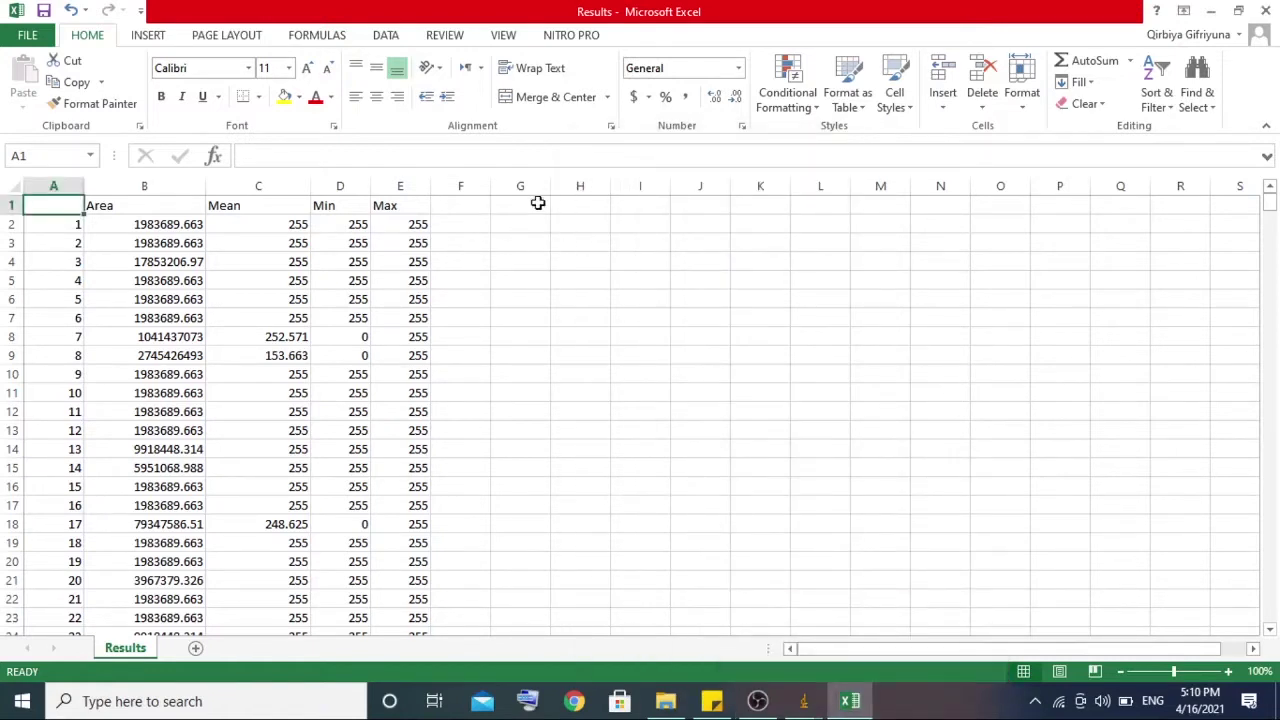
pyautogui.click(517, 207)
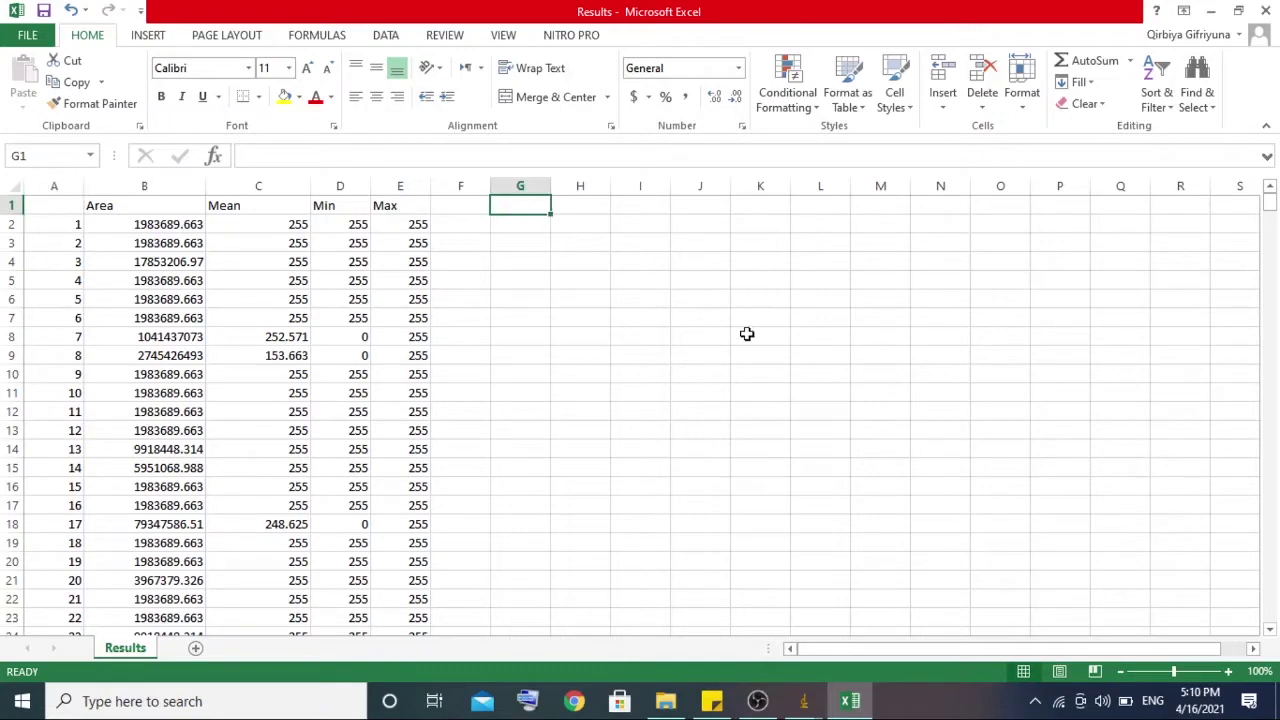
pyautogui.write('r^2')
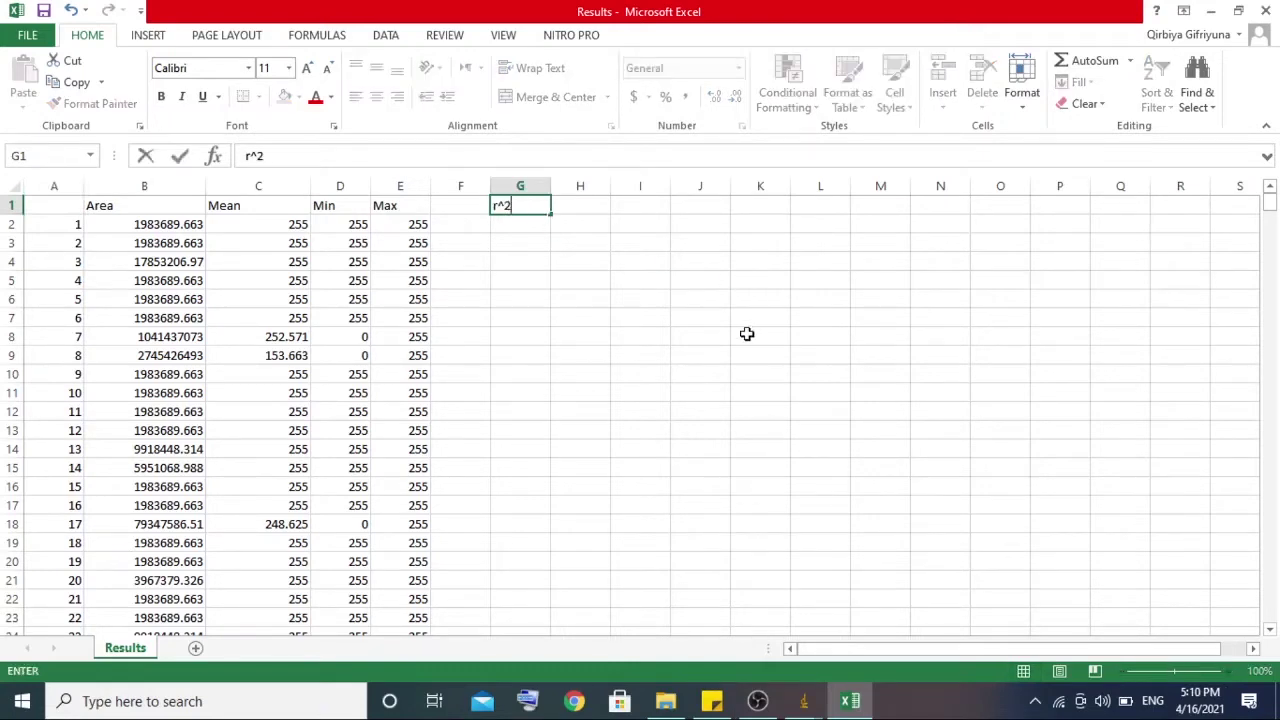
pyautogui.press('Tab')
pyautogui.write('r')
pyautogui.press('Tab')
pyautogui.write('d')
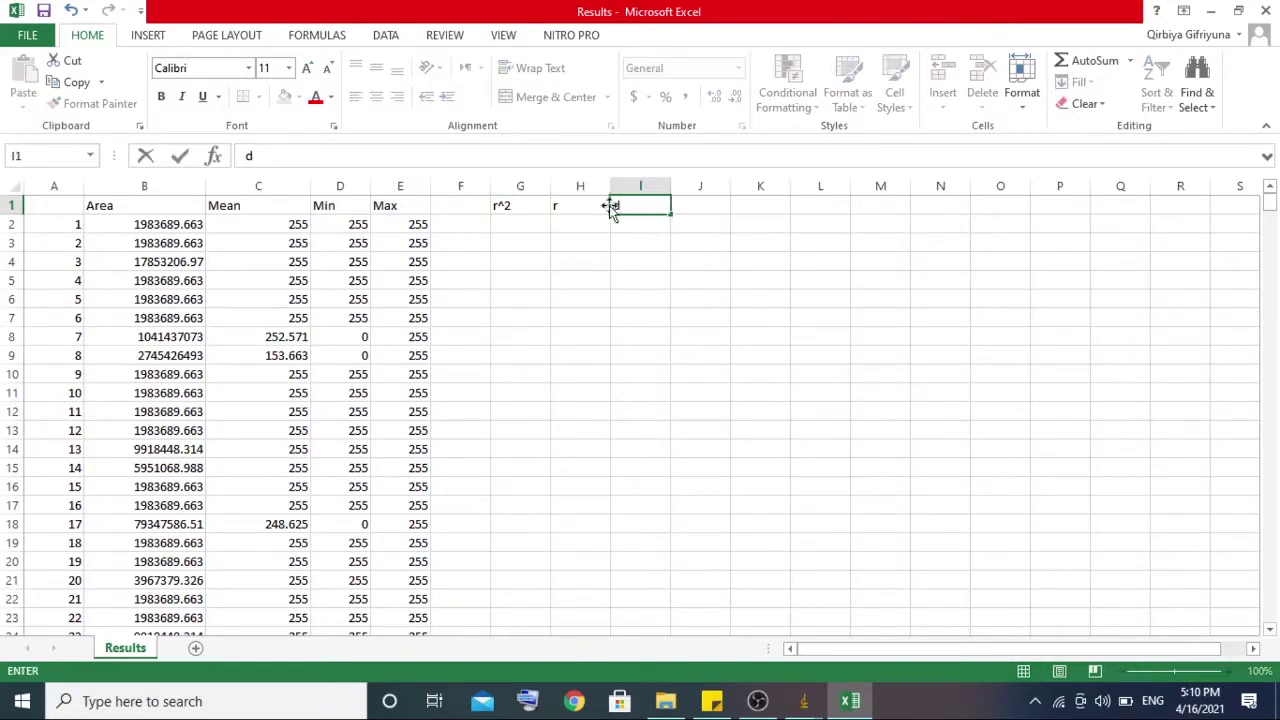
# - Enter the formula =(B2/PI()) in cell G2 to compute the squared radius from the particle area
pyautogui.click(512, 224)
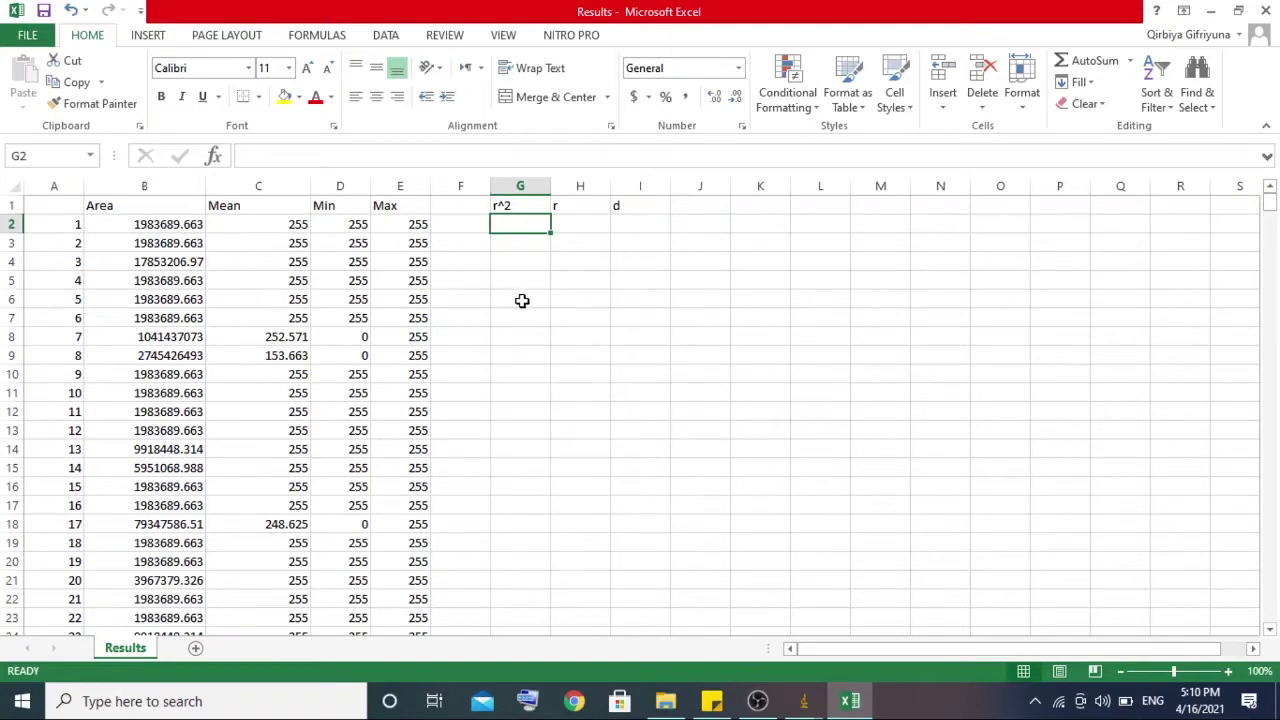
pyautogui.write('=')
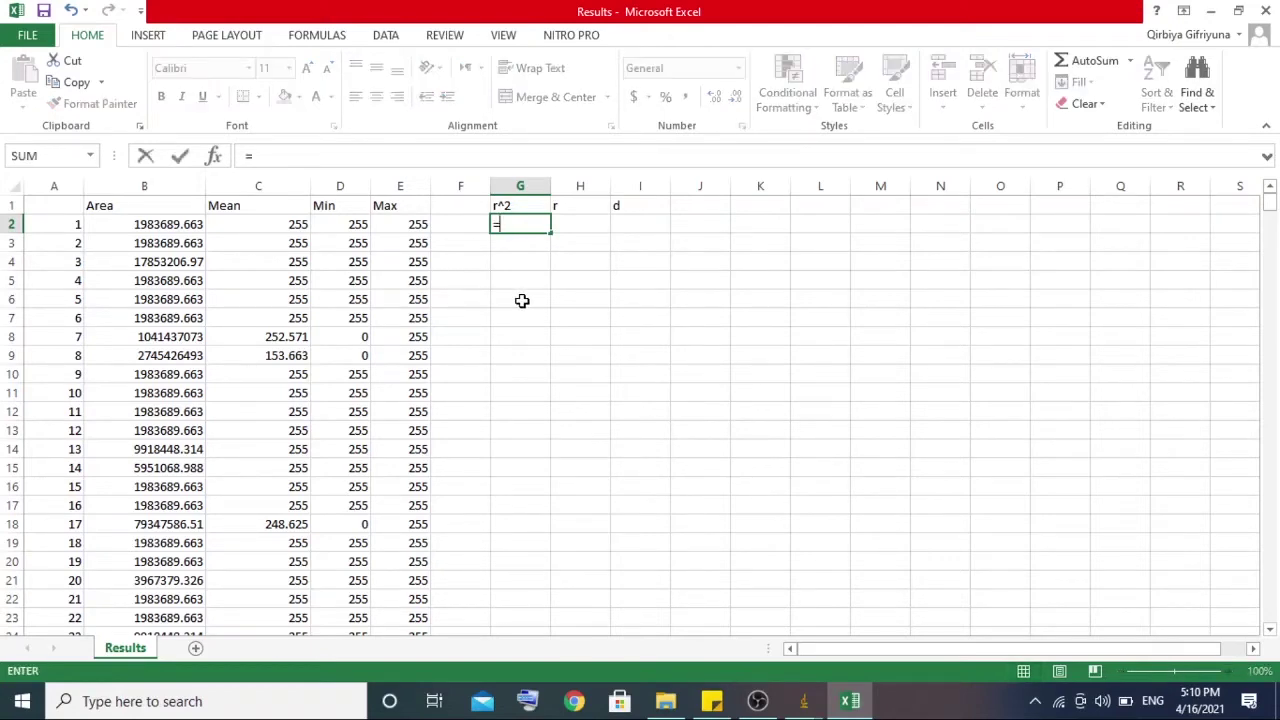
pyautogui.write('(')
pyautogui.write('2')
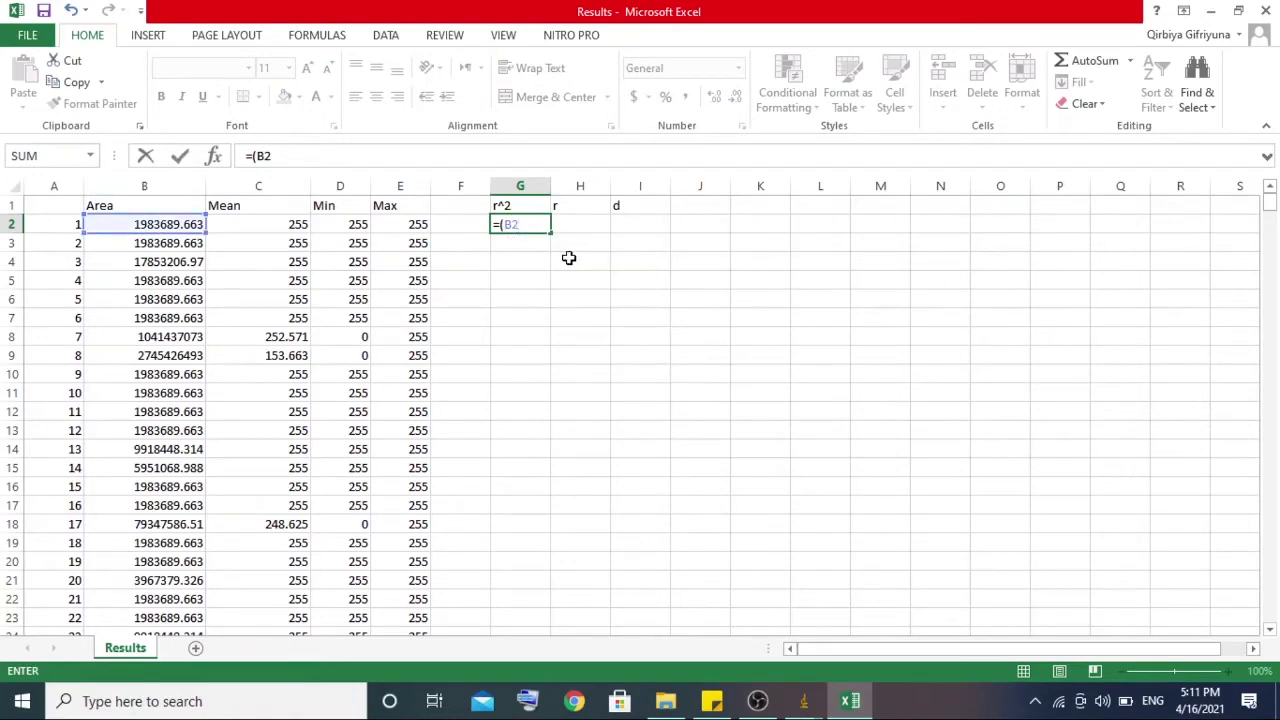
pyautogui.write('/P')
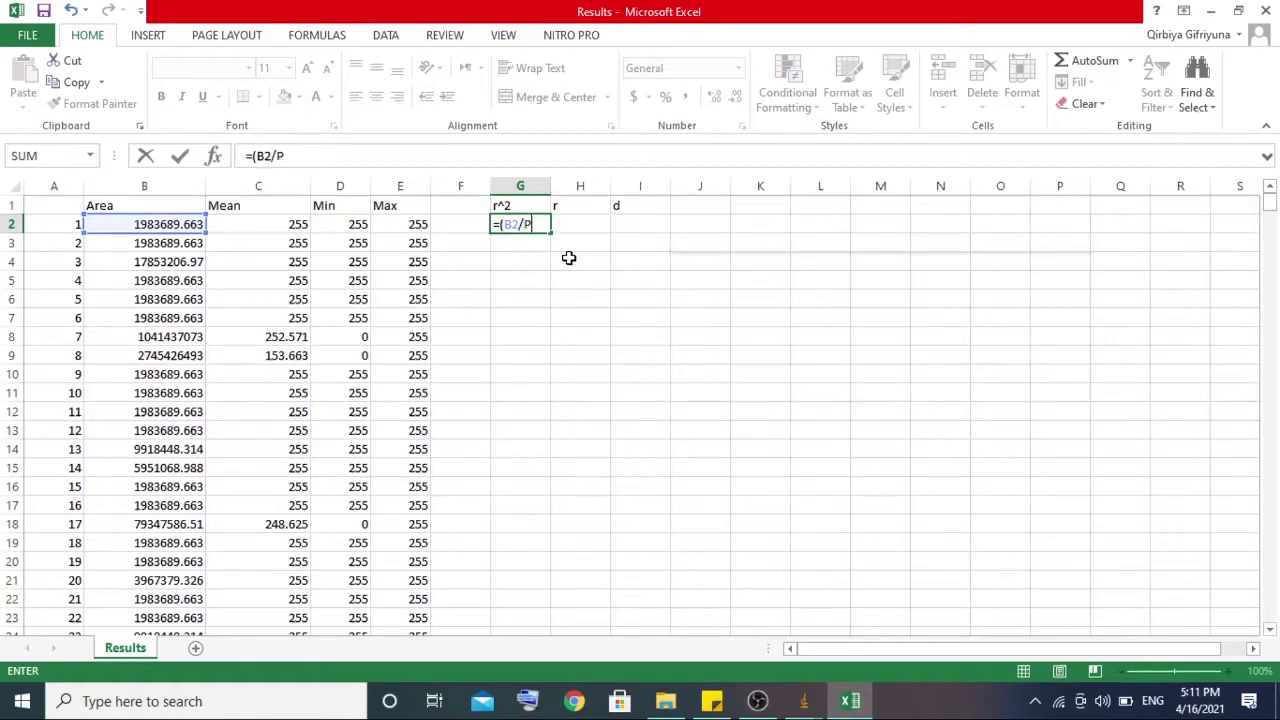
pyautogui.write('I())')
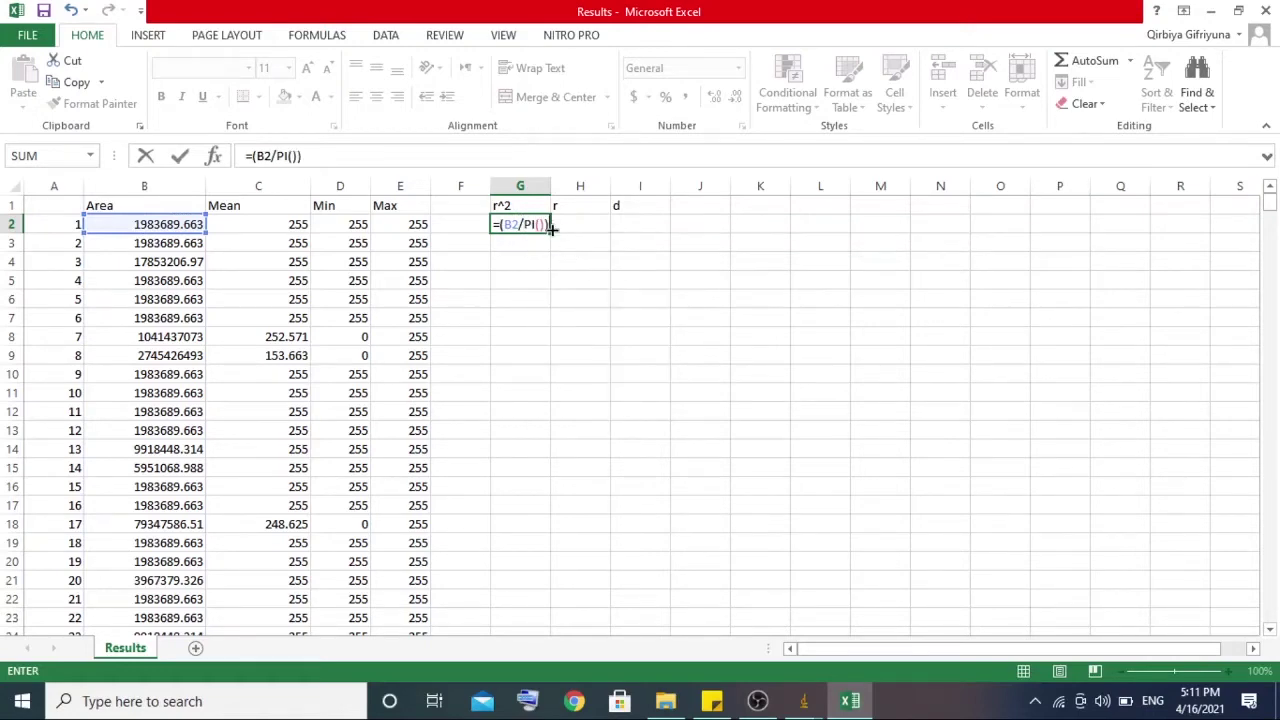
# - Fill the r^2 formula from G2 down to G527 and widen column G
pyautogui.moveTo(552, 228); pyautogui.dragTo(553, 661)
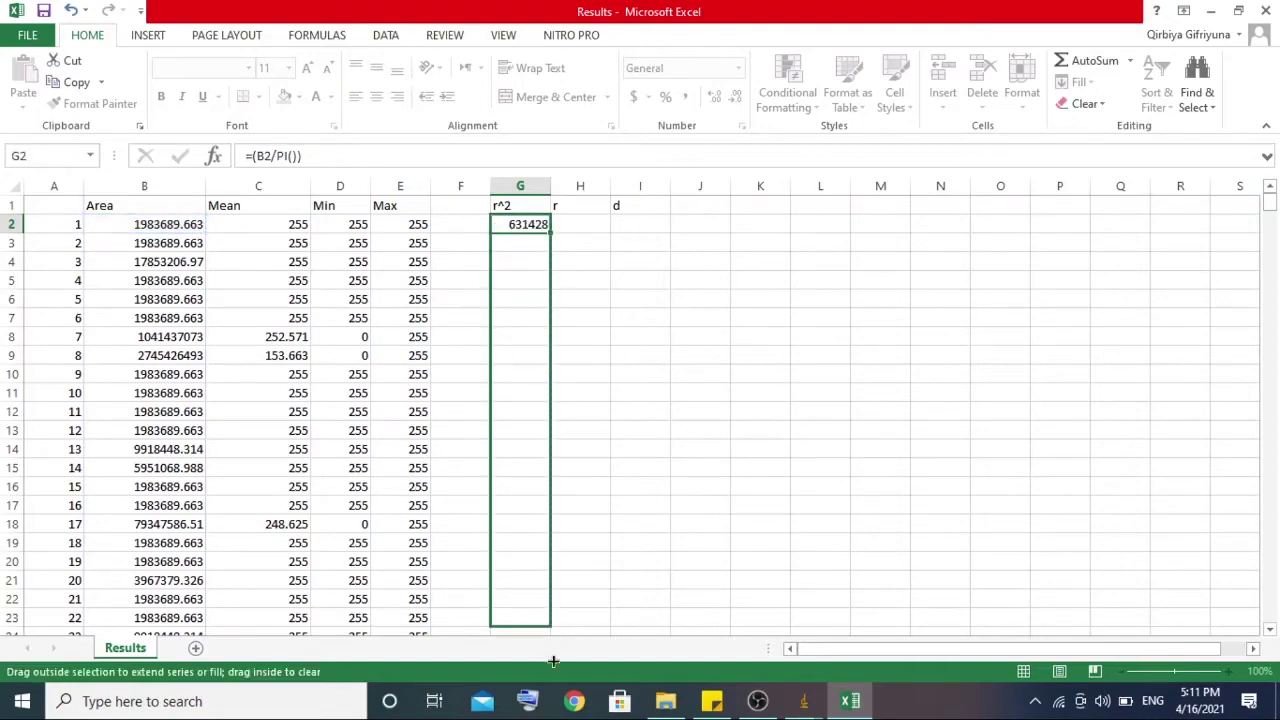
pyautogui.moveTo(551, 718); pyautogui.dragTo(519, 589)
pyautogui.scroll(20, 601, 438)
pyautogui.scroll(20, 601, 438)
pyautogui.scroll(13, 560, 265)
pyautogui.moveTo(550, 186); pyautogui.dragTo(587, 190)
pyautogui.scroll(20, 745, 300)
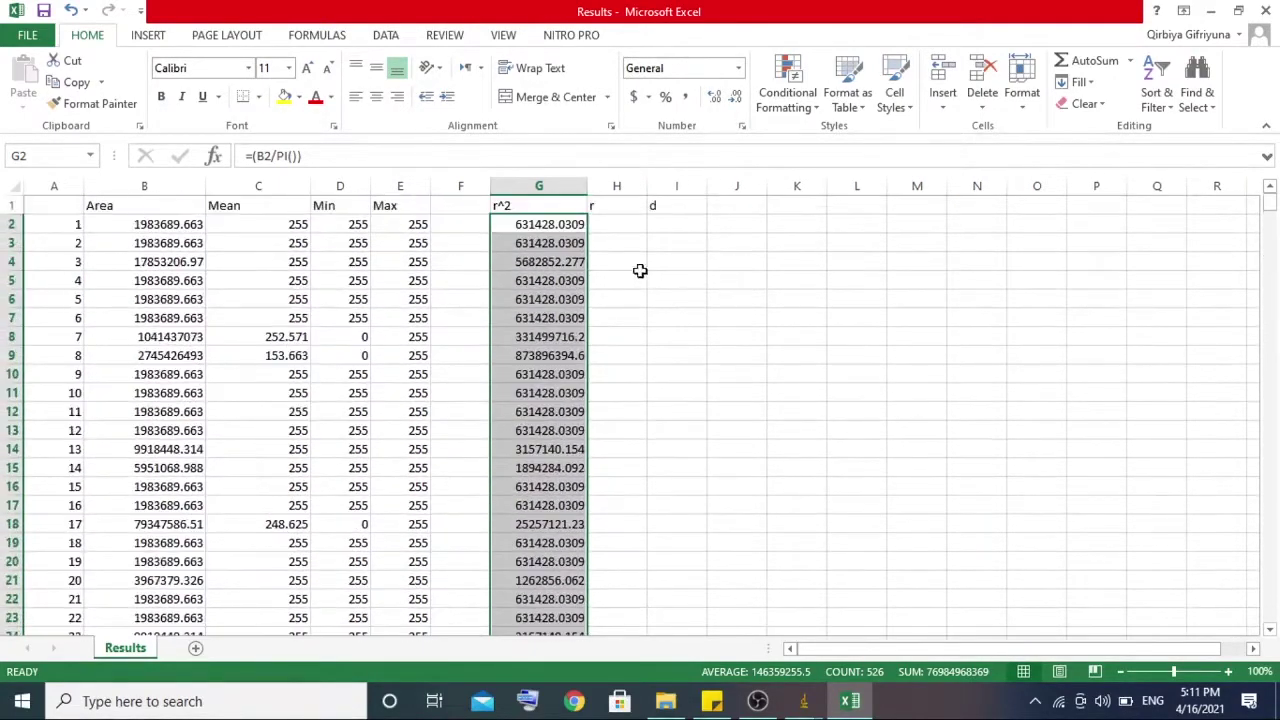
# - Enter the formula =SQRT(G2) in cell H2 to compute the particle radius
pyautogui.click(612, 206)
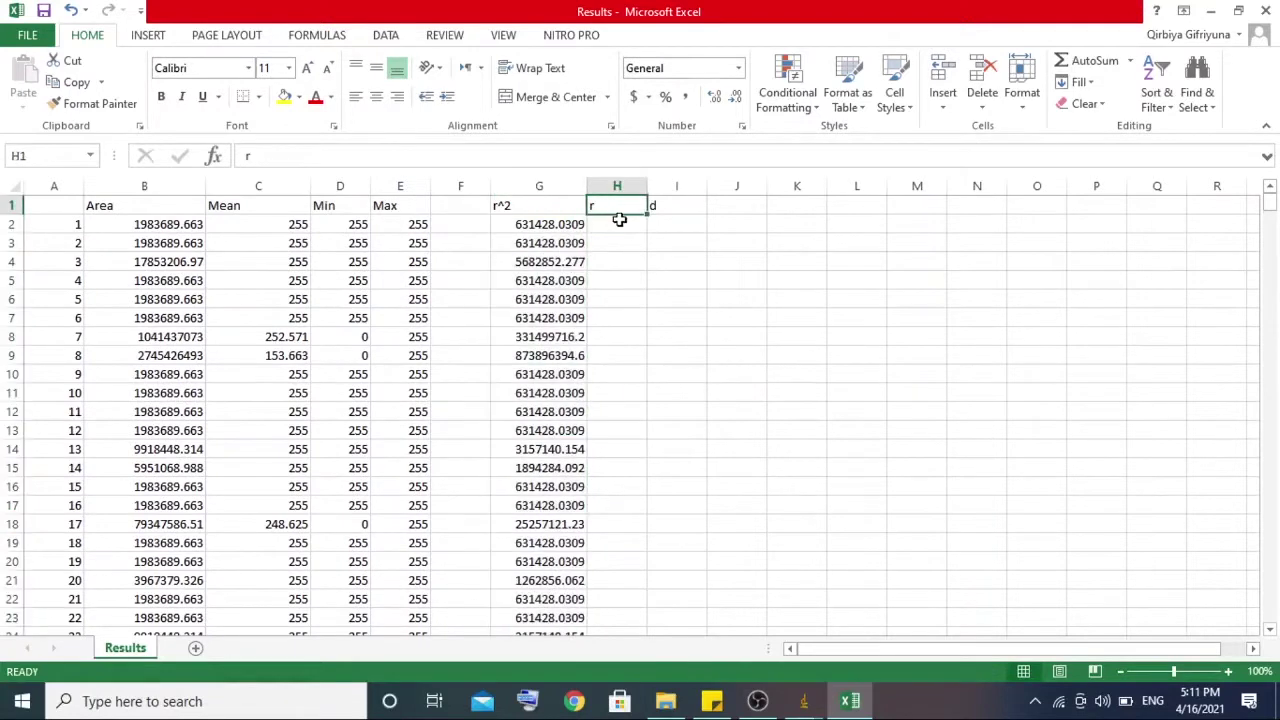
pyautogui.click(541, 207)
pyautogui.click(620, 208)
pyautogui.click(623, 226)
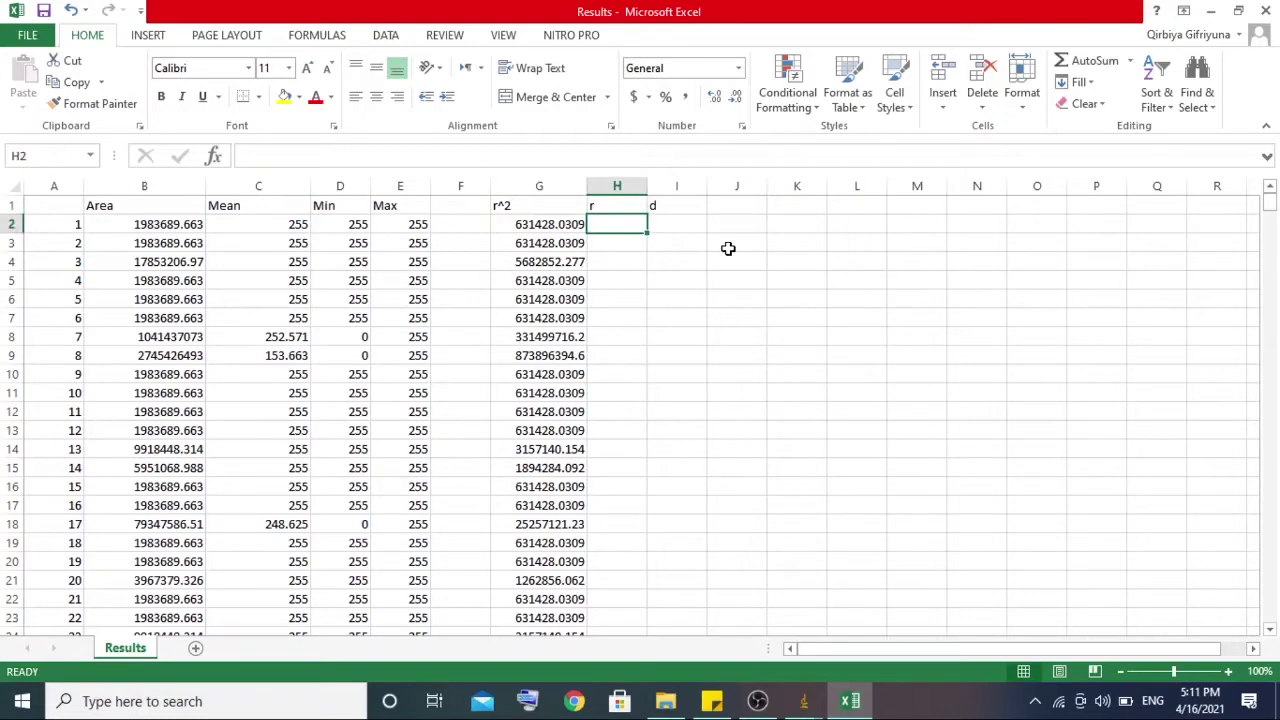
pyautogui.write('=')
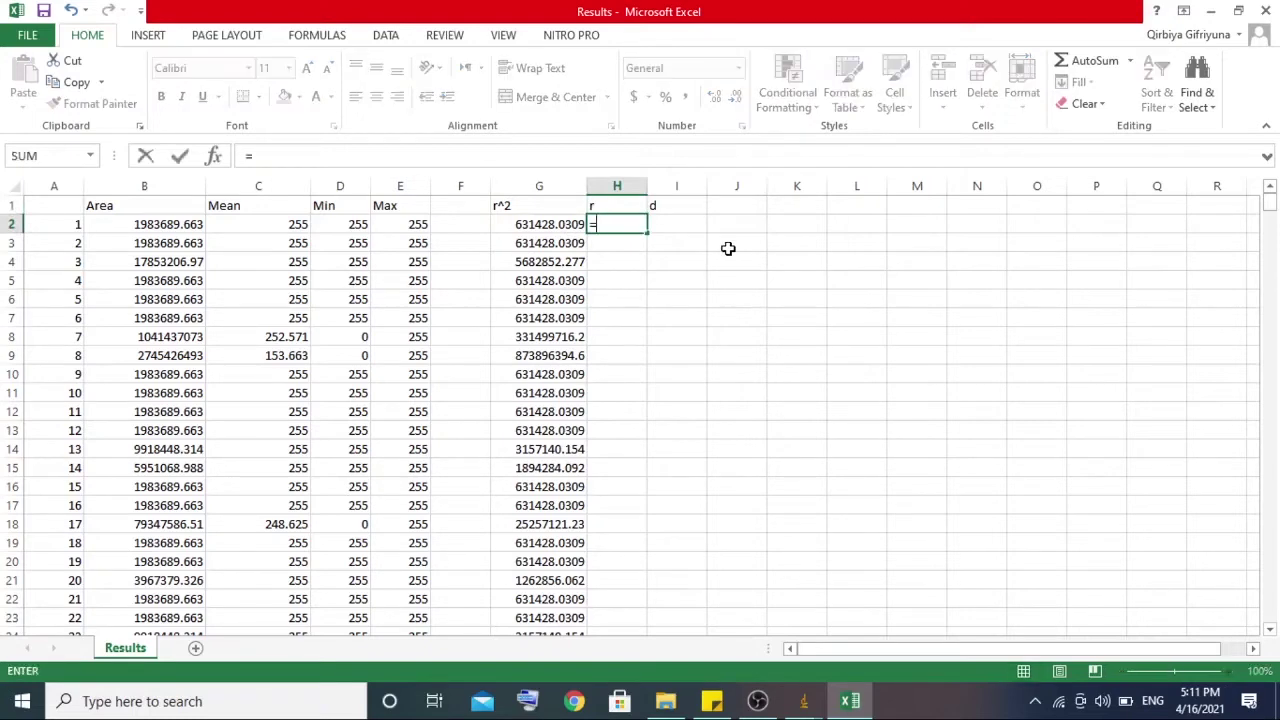
pyautogui.write('SQRT(')
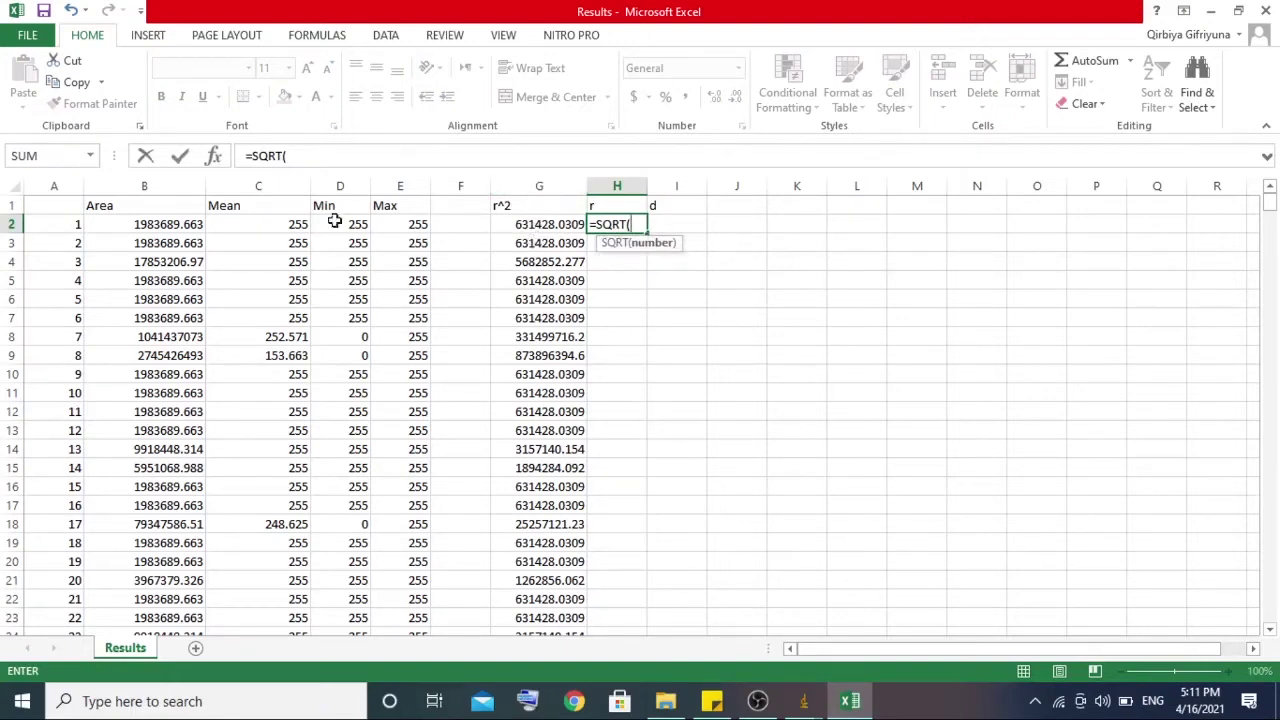
pyautogui.write('G2')
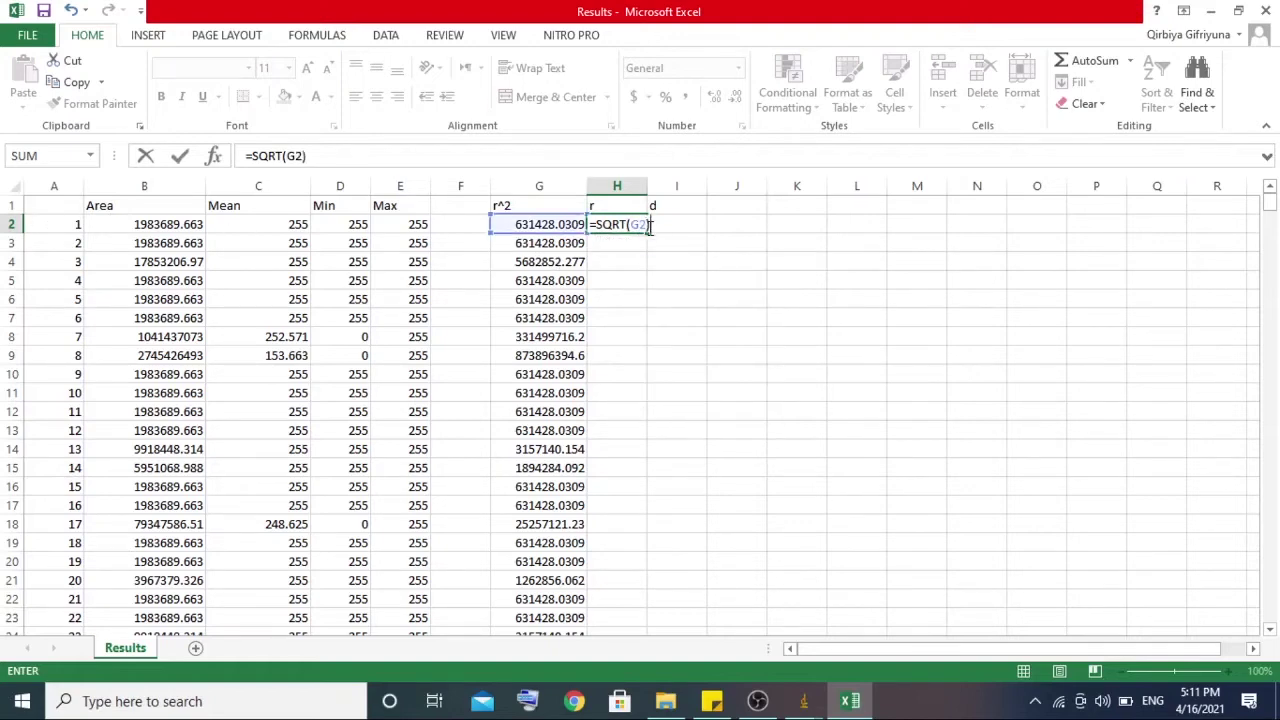
# - Fill the radius formula from H2 down to H527 and widen column H
pyautogui.moveTo(651, 243); pyautogui.dragTo(628, 705)
pyautogui.moveTo(627, 706); pyautogui.dragTo(632, 581)
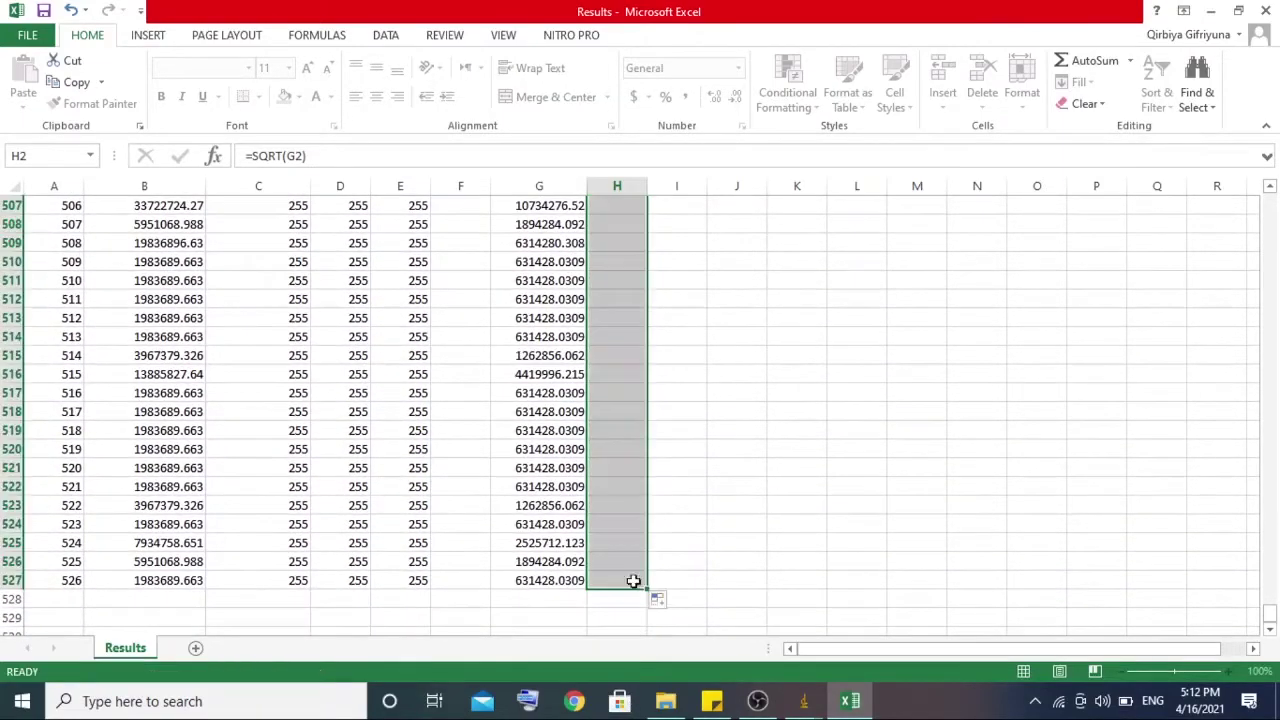
pyautogui.scroll(20, 631, 432)
pyautogui.scroll(20, 612, 385)
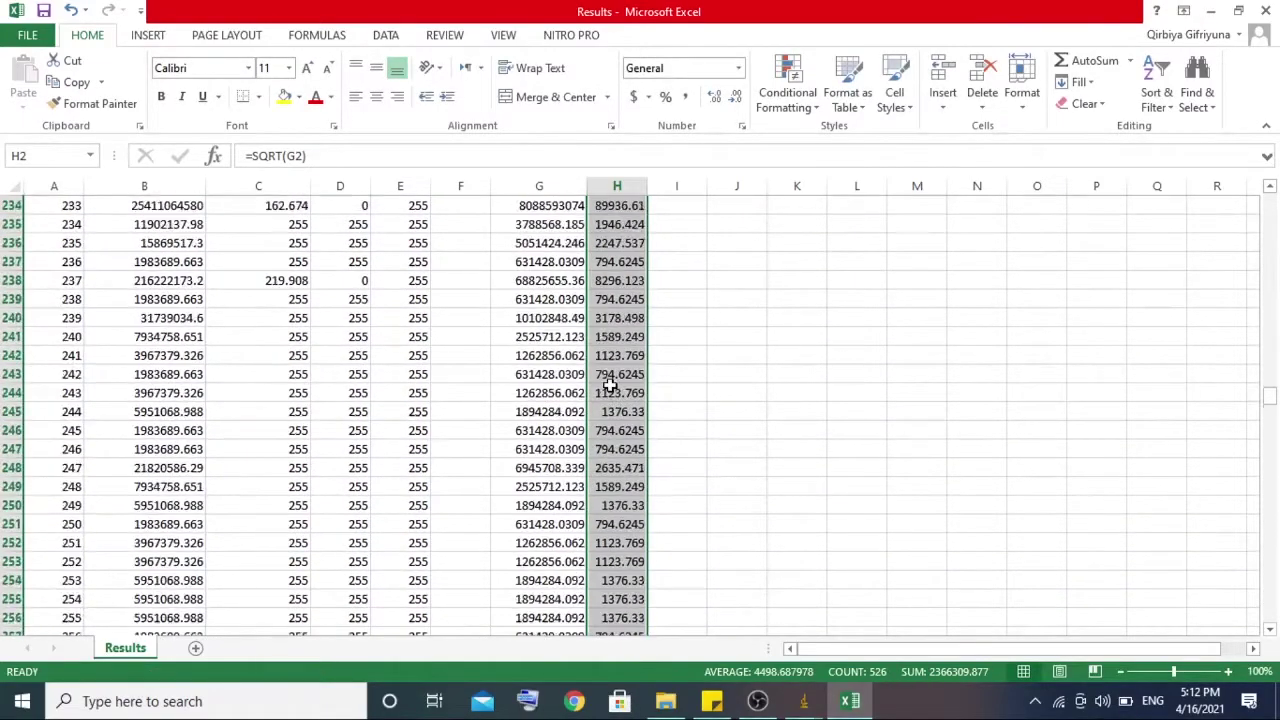
pyautogui.moveTo(647, 186); pyautogui.dragTo(684, 187)
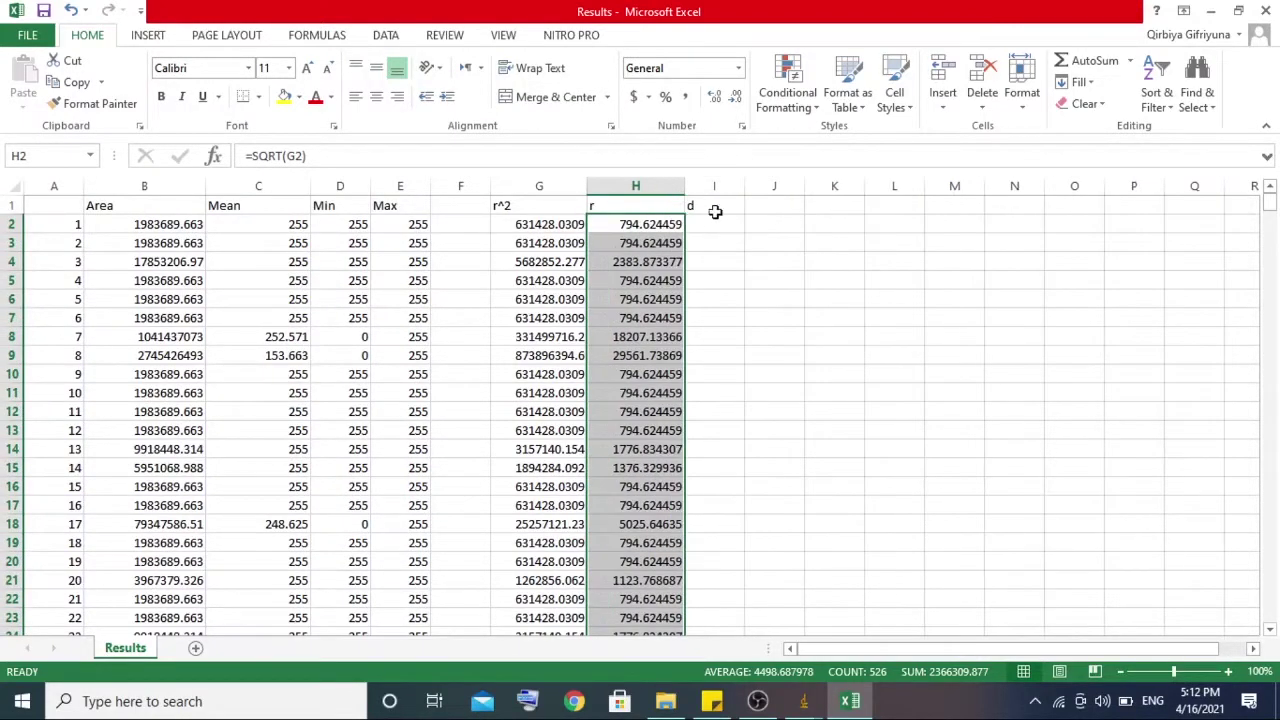
# - Enter the formula =2*(H2) in cell I2 to compute the particle diameter
pyautogui.click(716, 228)
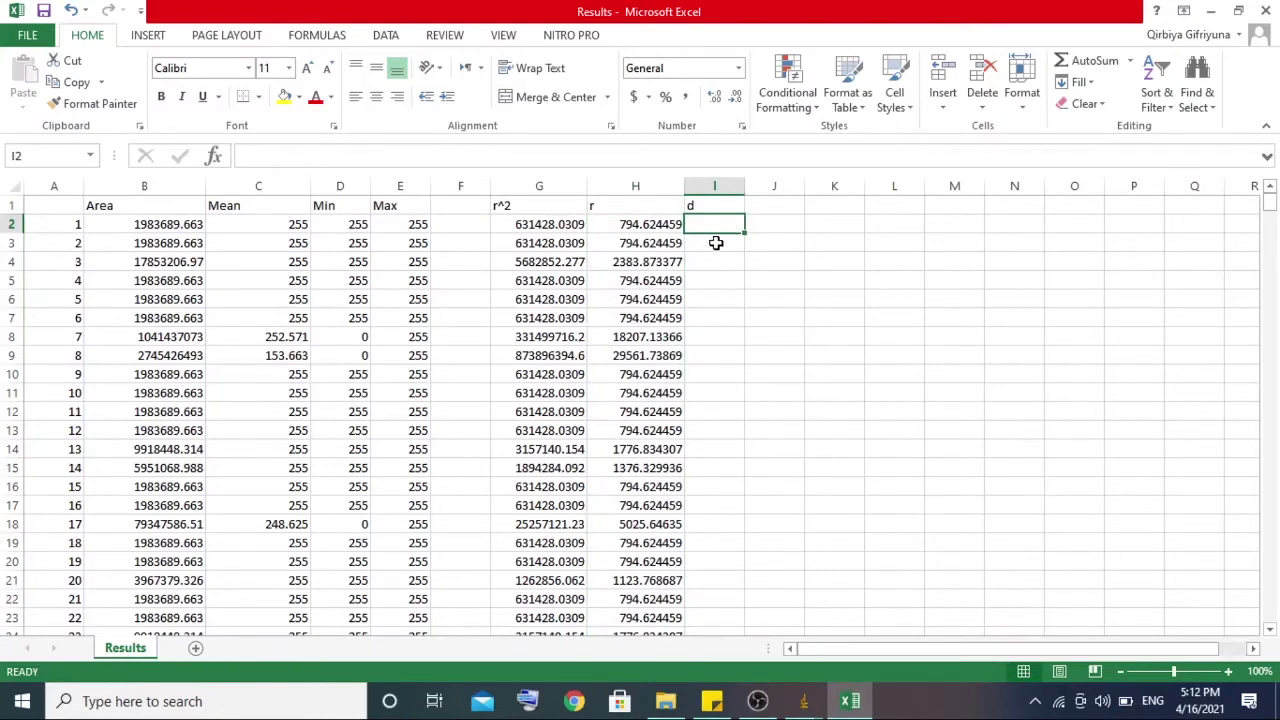
pyautogui.write('=2*(')
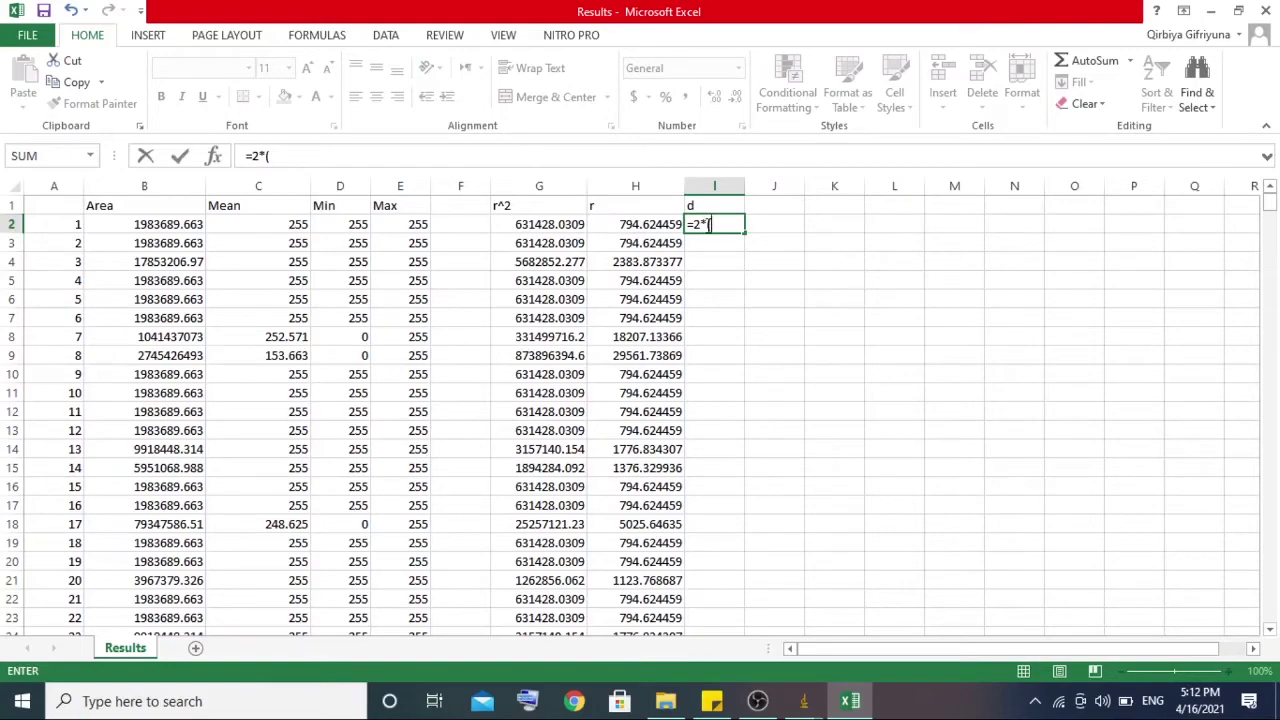
pyautogui.write('2')
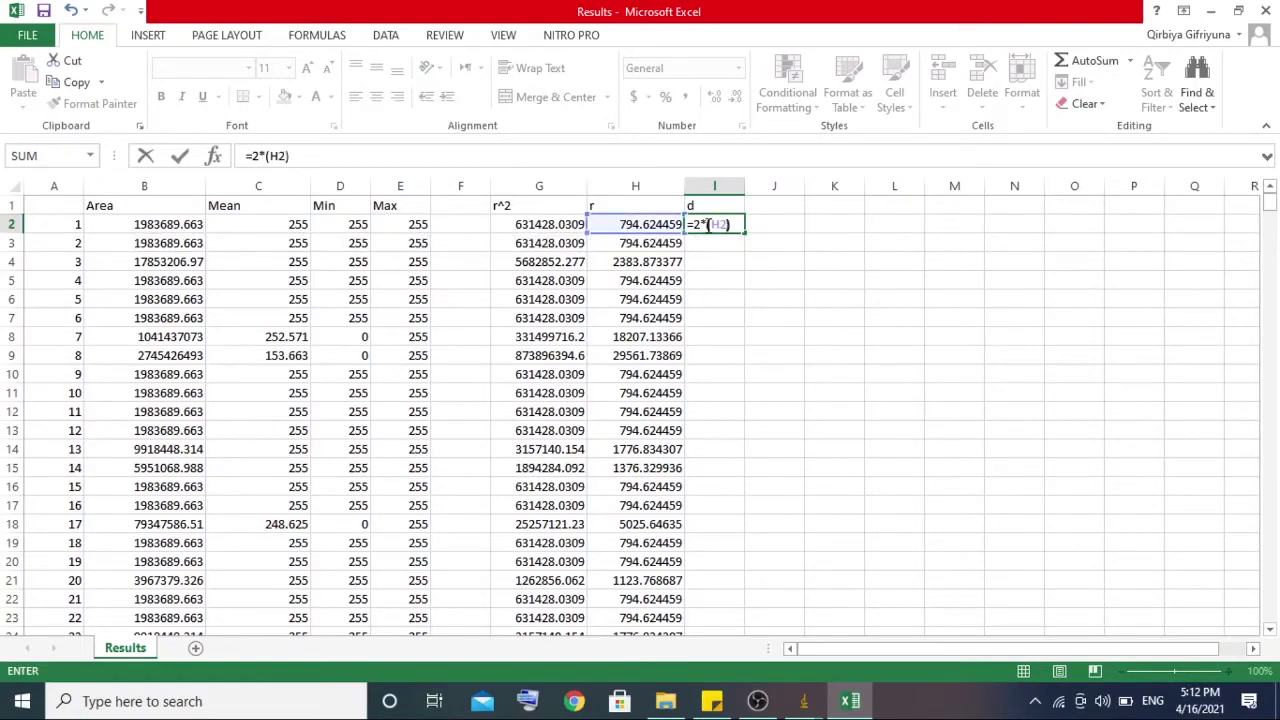
# - Fill the diameter formula from I2 down to I527, widen column I, and return to the start of the table
pyautogui.moveTo(744, 232); pyautogui.dragTo(732, 603)
pyautogui.scroll(20, 726, 466)
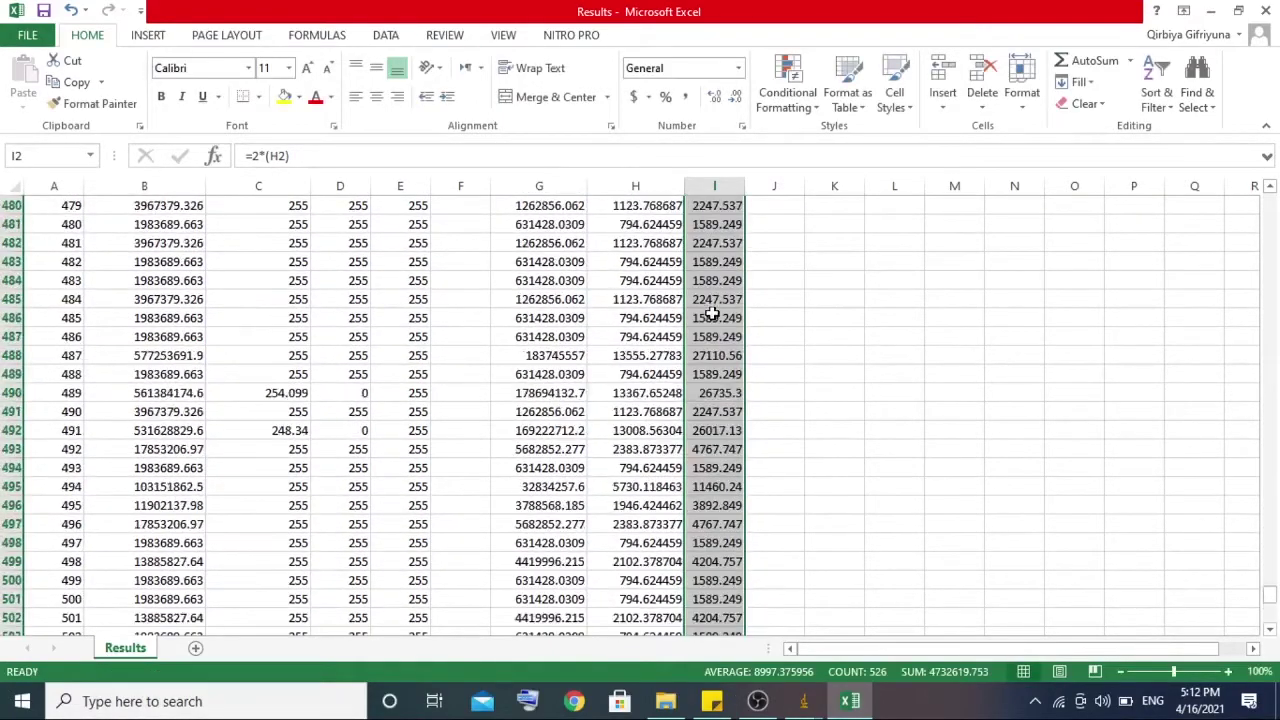
pyautogui.moveTo(747, 187); pyautogui.dragTo(791, 203)
pyautogui.scroll(20, 852, 345)
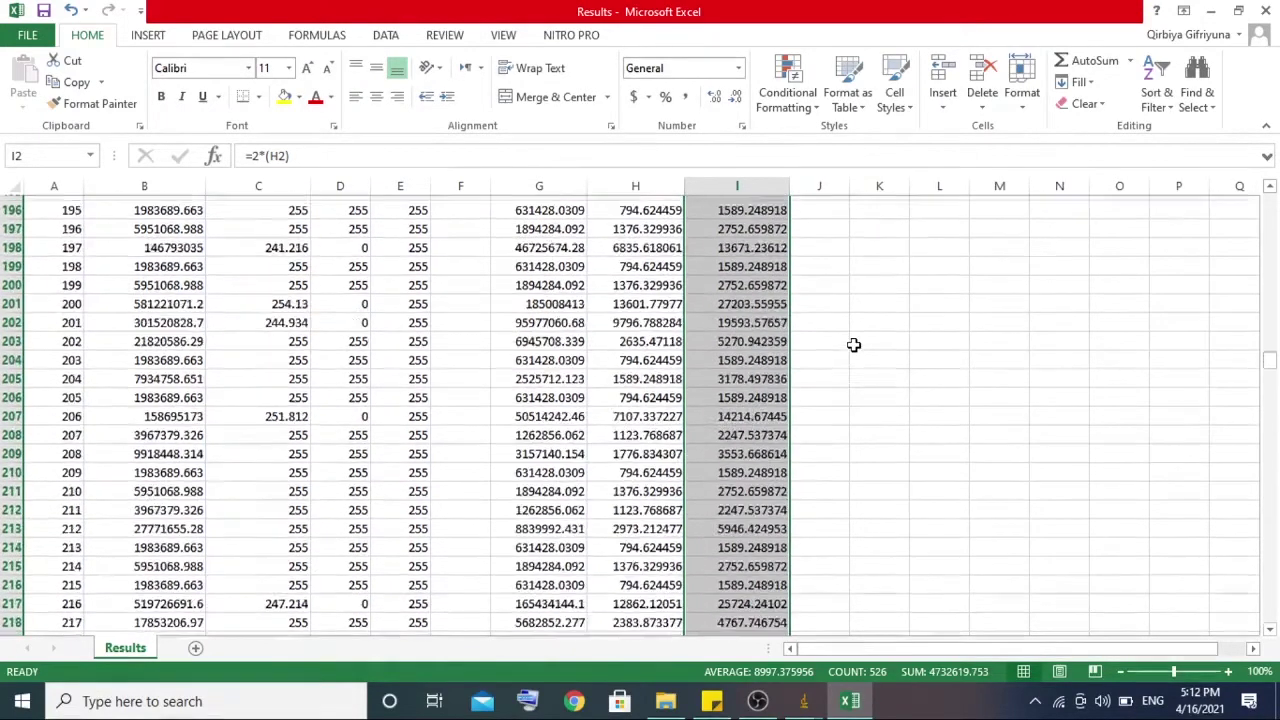
pyautogui.click(853, 345)
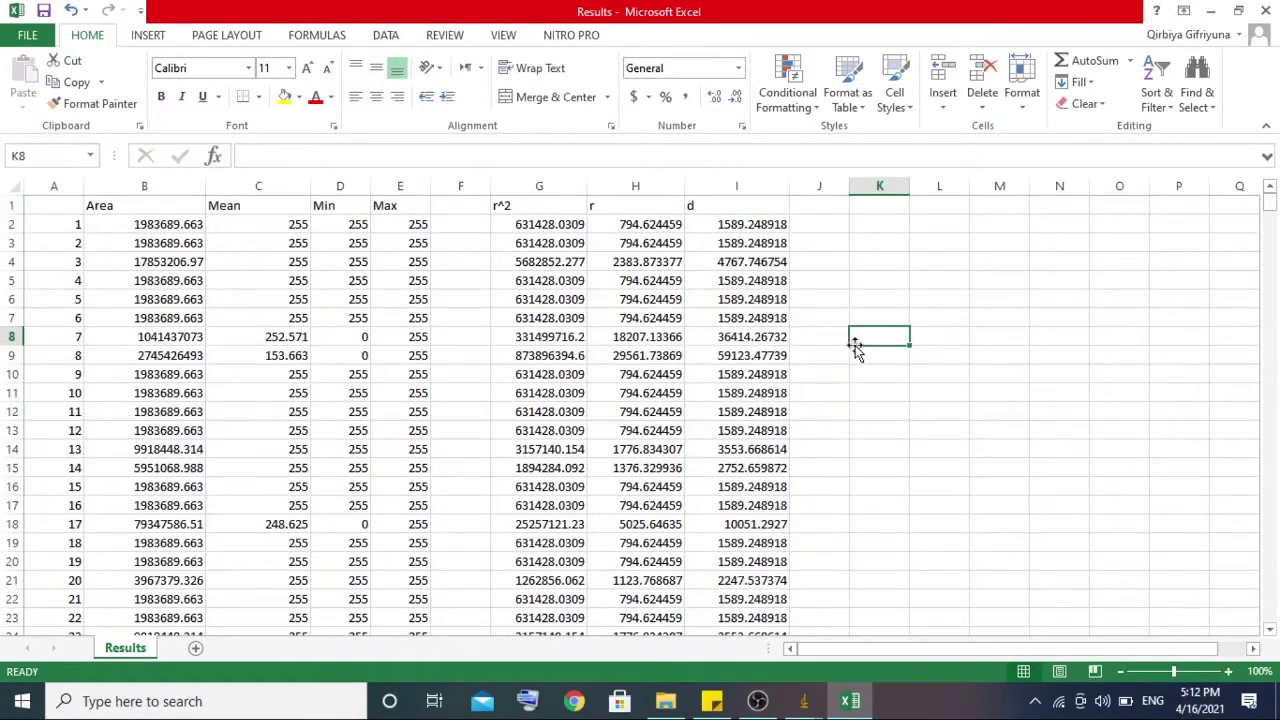
# - Minimize the Excel, File Explorer, Data SEM-1.png and ImageJ windows to get back to the desktop
pyautogui.click(1210, 20)
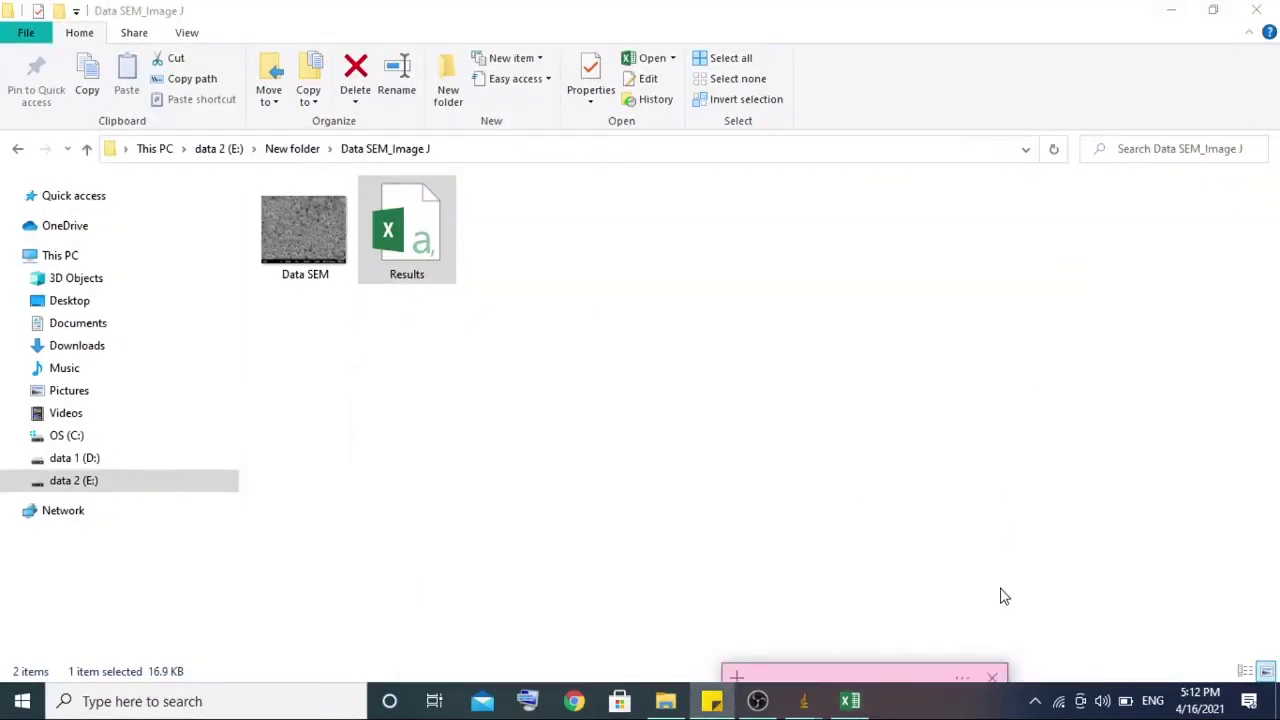
pyautogui.click(1170, 10)
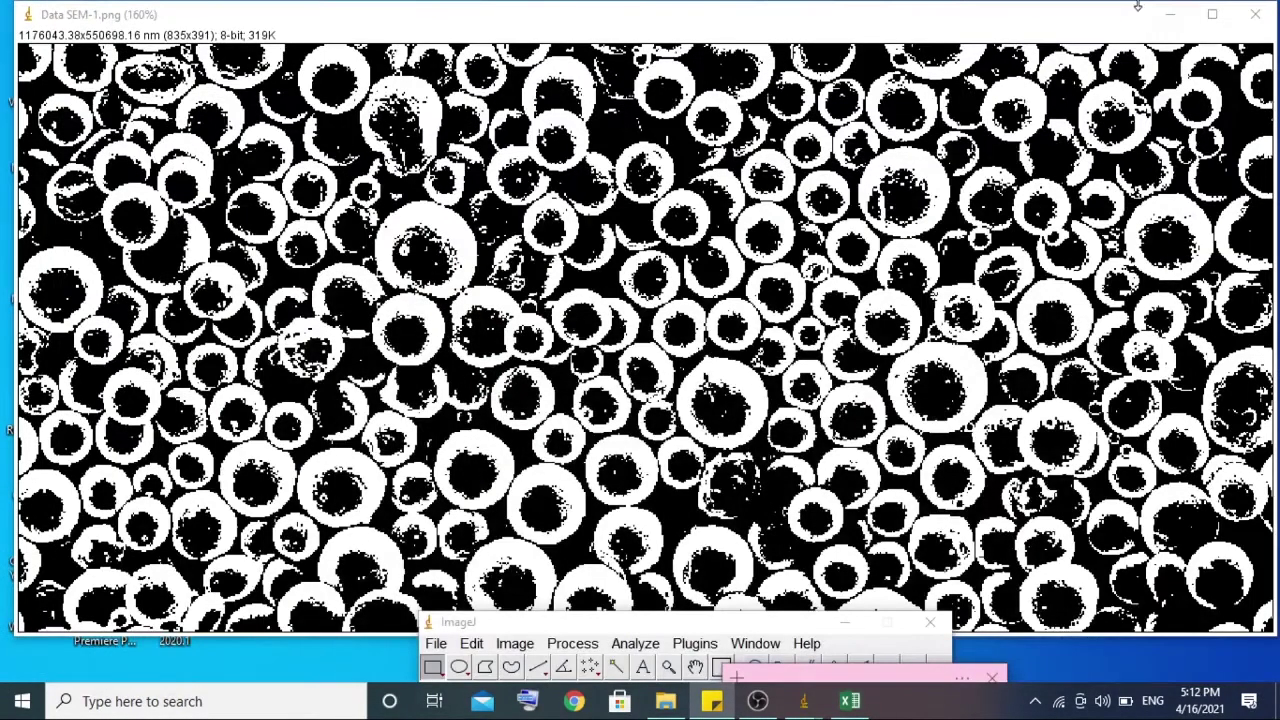
pyautogui.click(1170, 14)
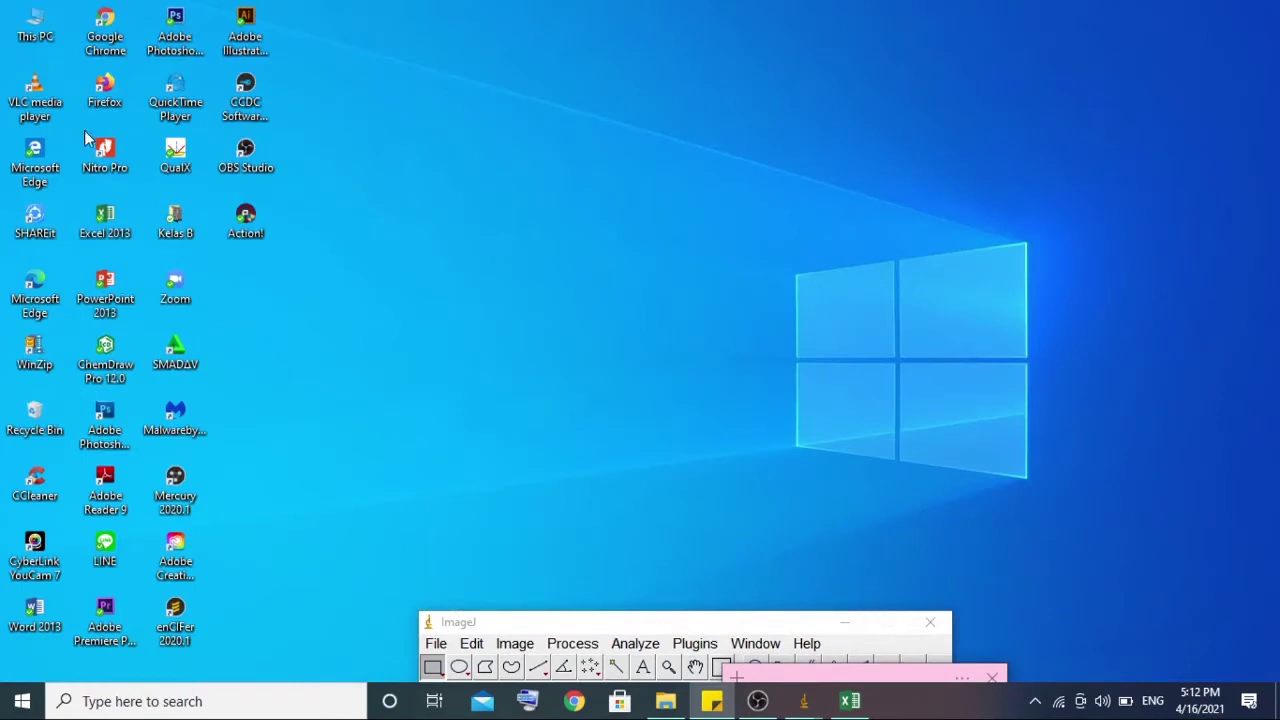
pyautogui.click(848, 623)
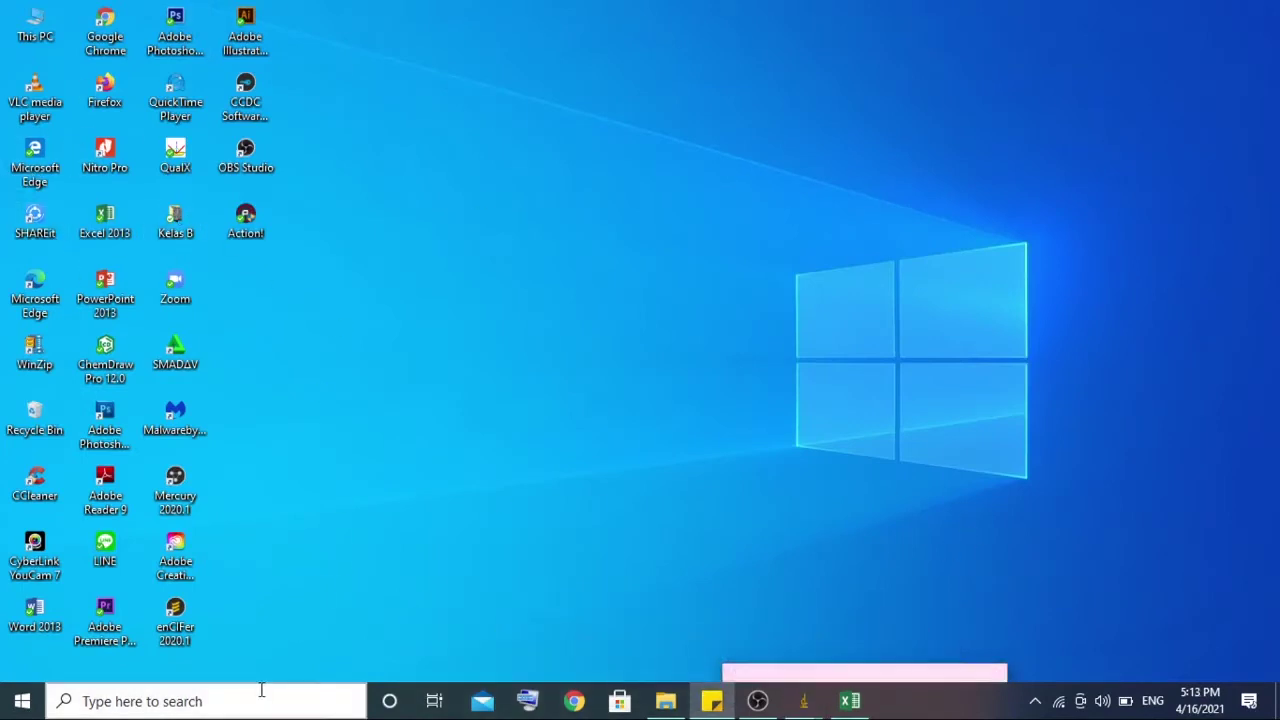
# - Search Windows for origin and launch OriginPro 8.5 with a blank workbook
pyautogui.click(269, 696)
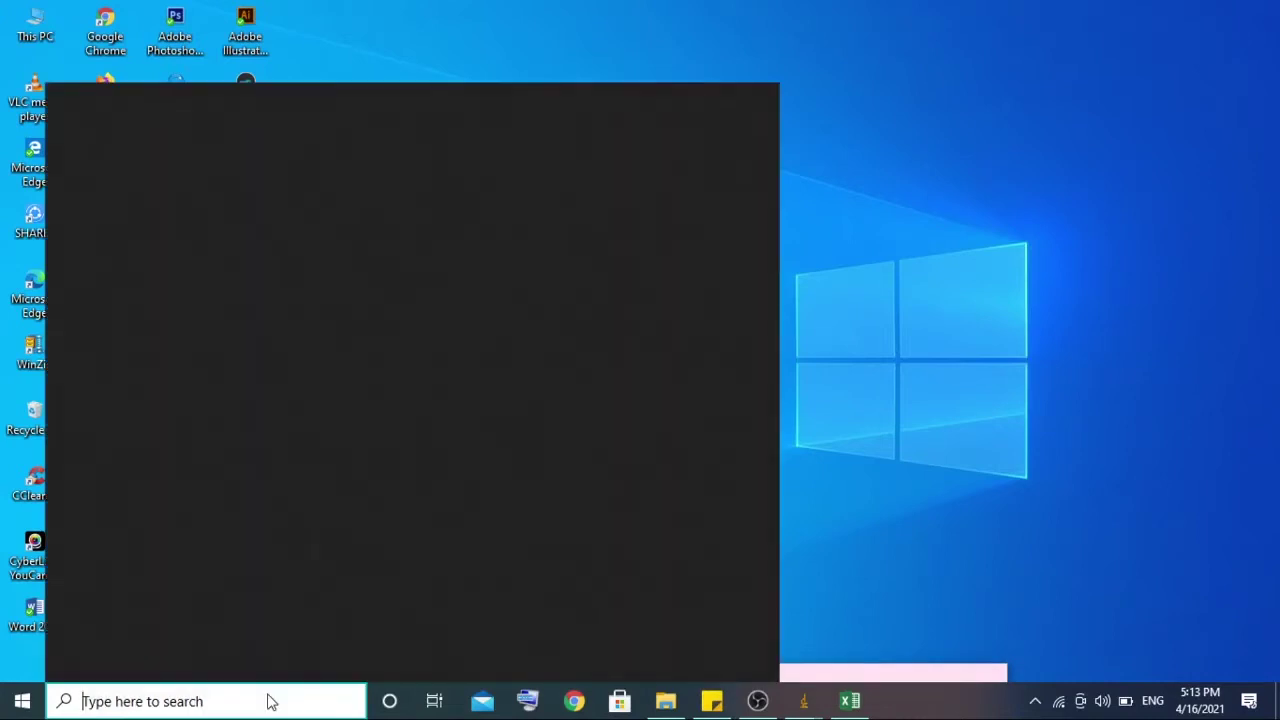
pyautogui.write('origin')
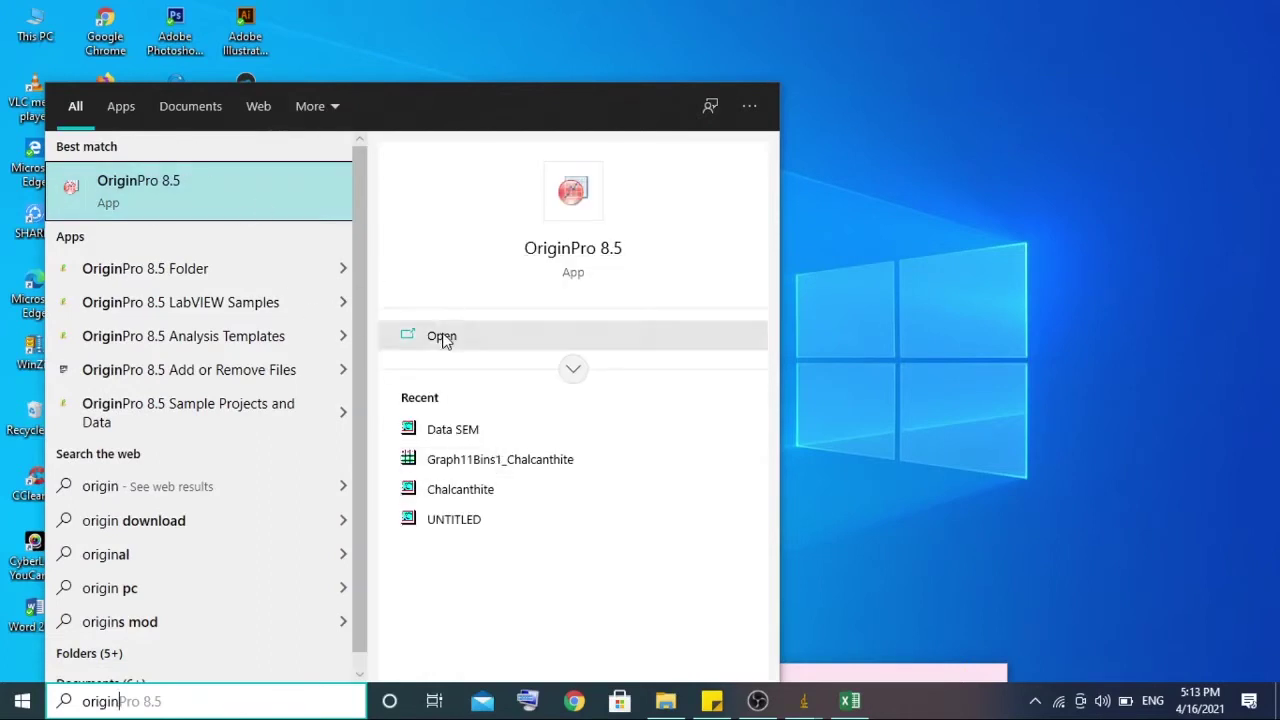
pyautogui.press('Return')
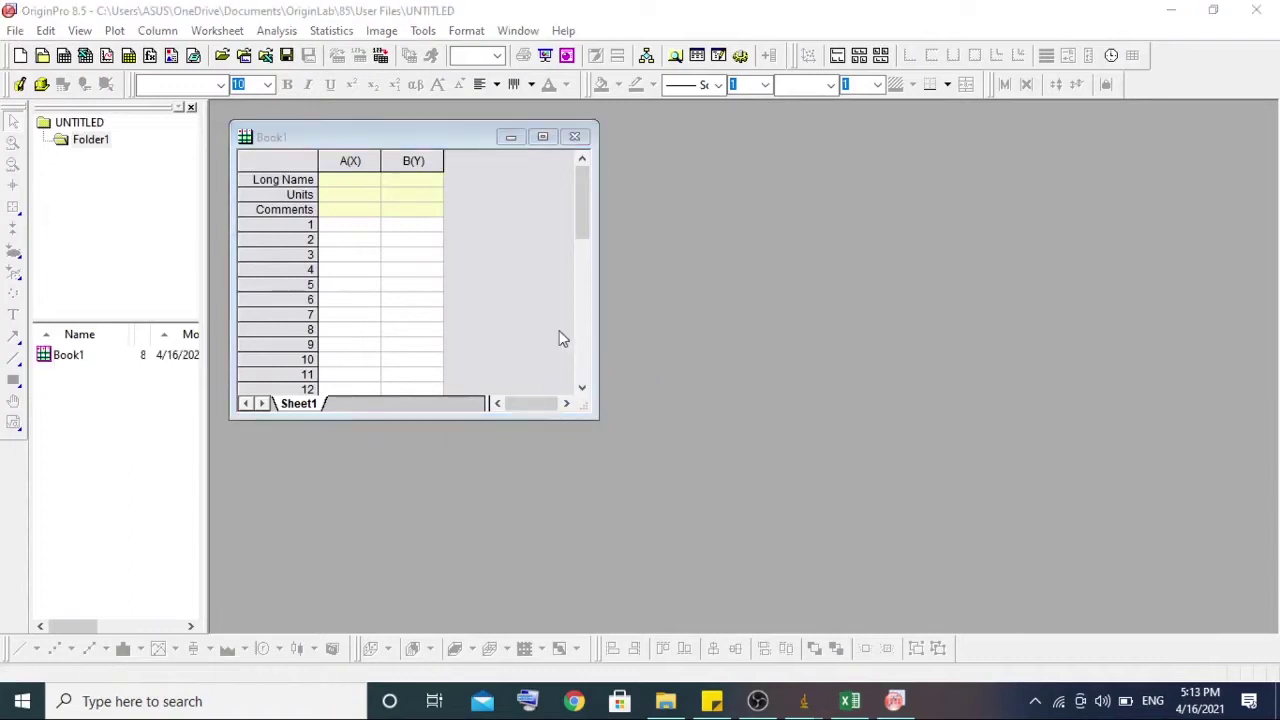
pyautogui.click(546, 433)
pyautogui.click(646, 462)
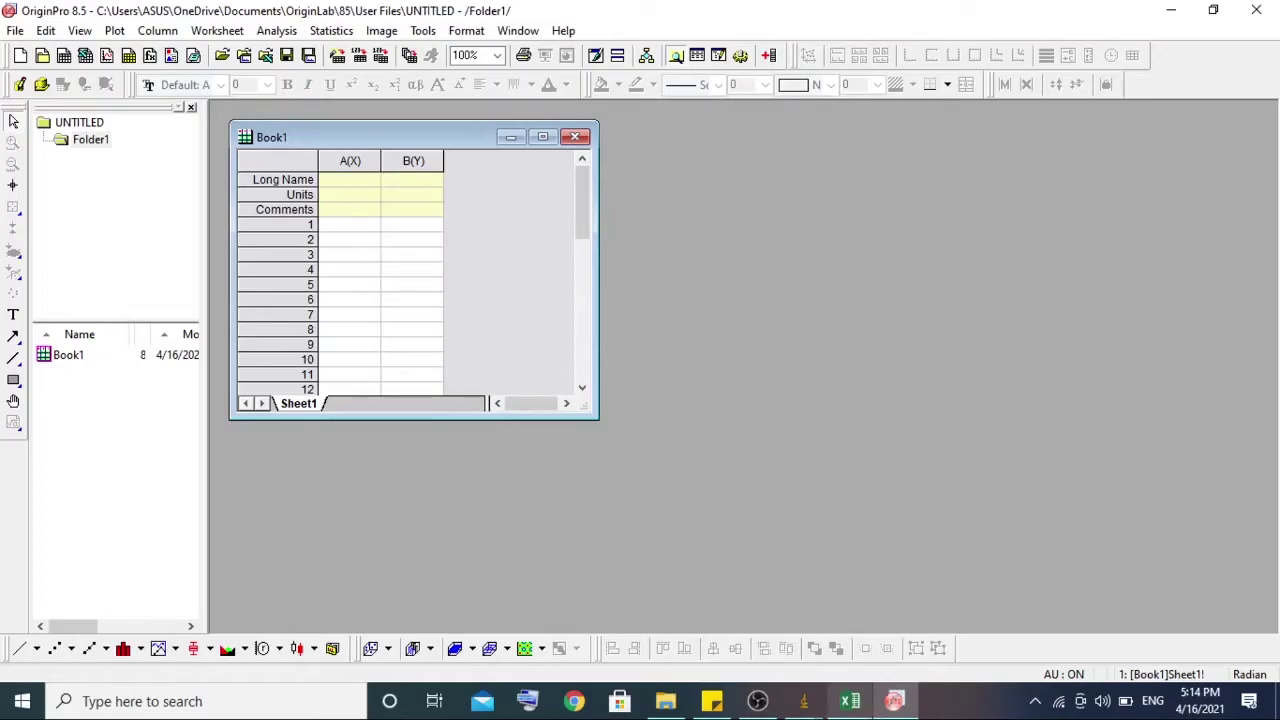
# - Switch to the Results workbook in Excel and copy the diameter values in cells I2 to I527
pyautogui.click(850, 701)
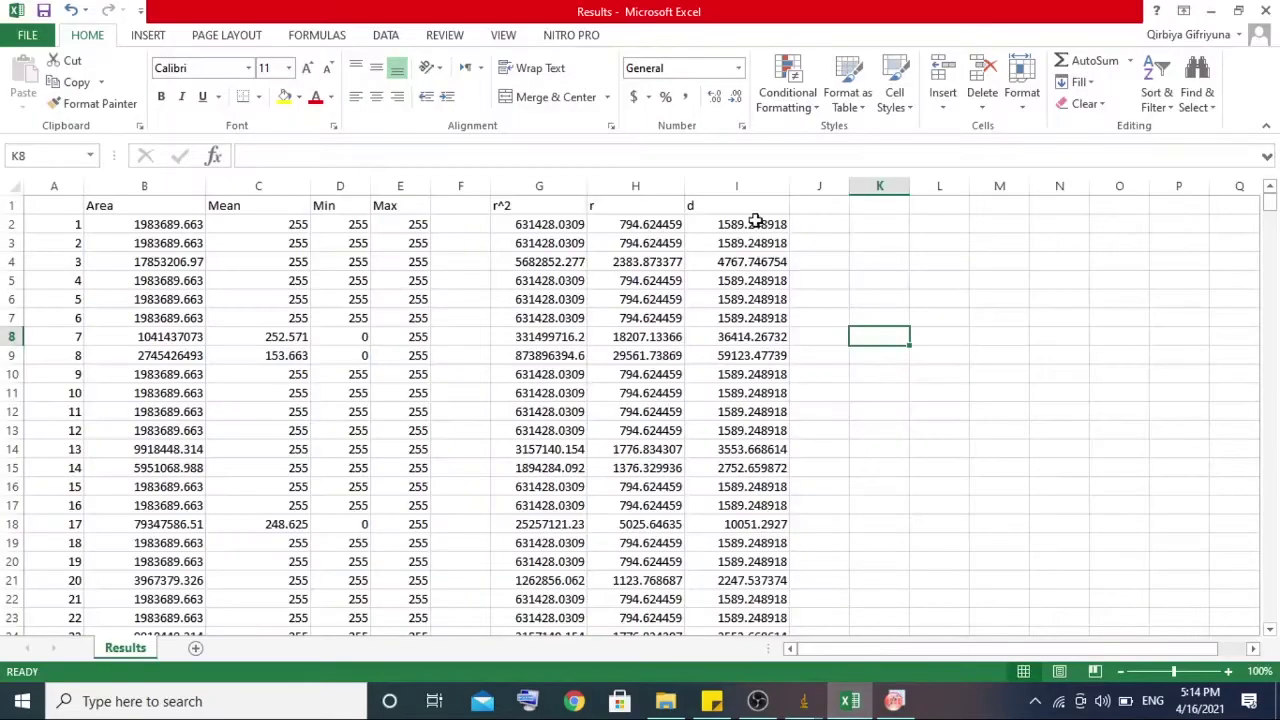
pyautogui.click(749, 180)
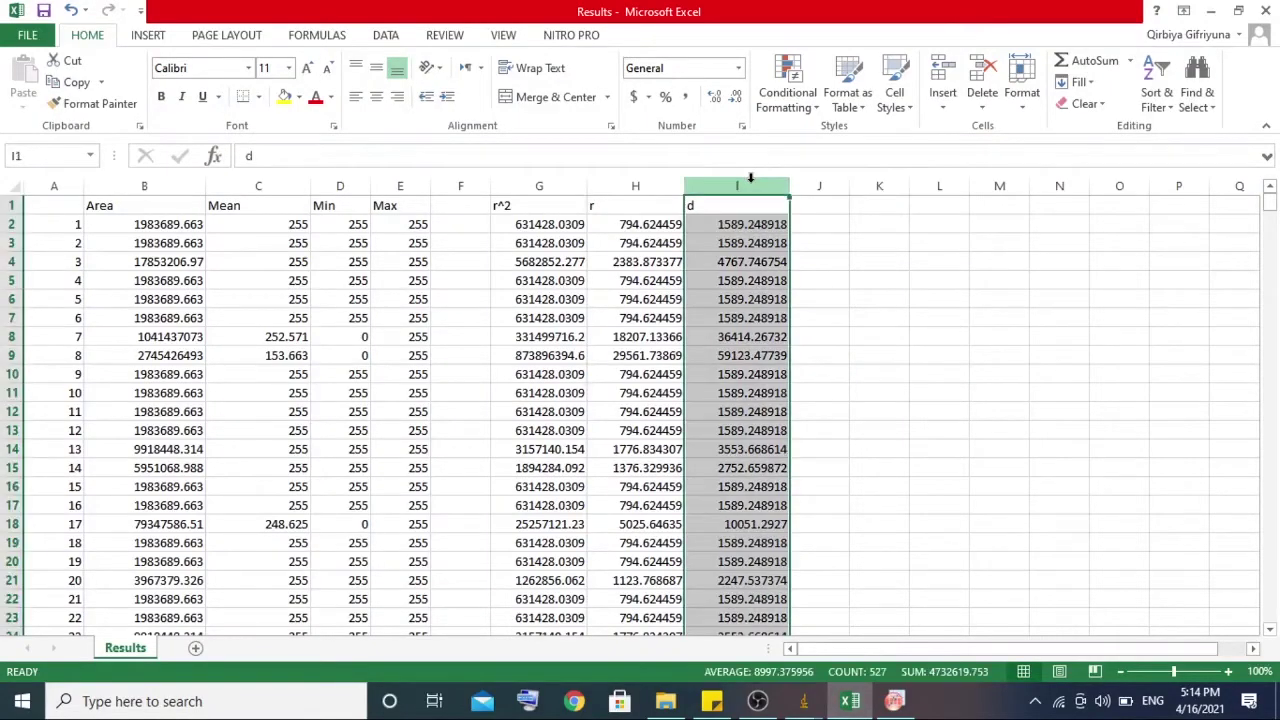
pyautogui.hotkey('ctrl', 'c')
pyautogui.moveTo(737, 224); pyautogui.dragTo(762, 577)
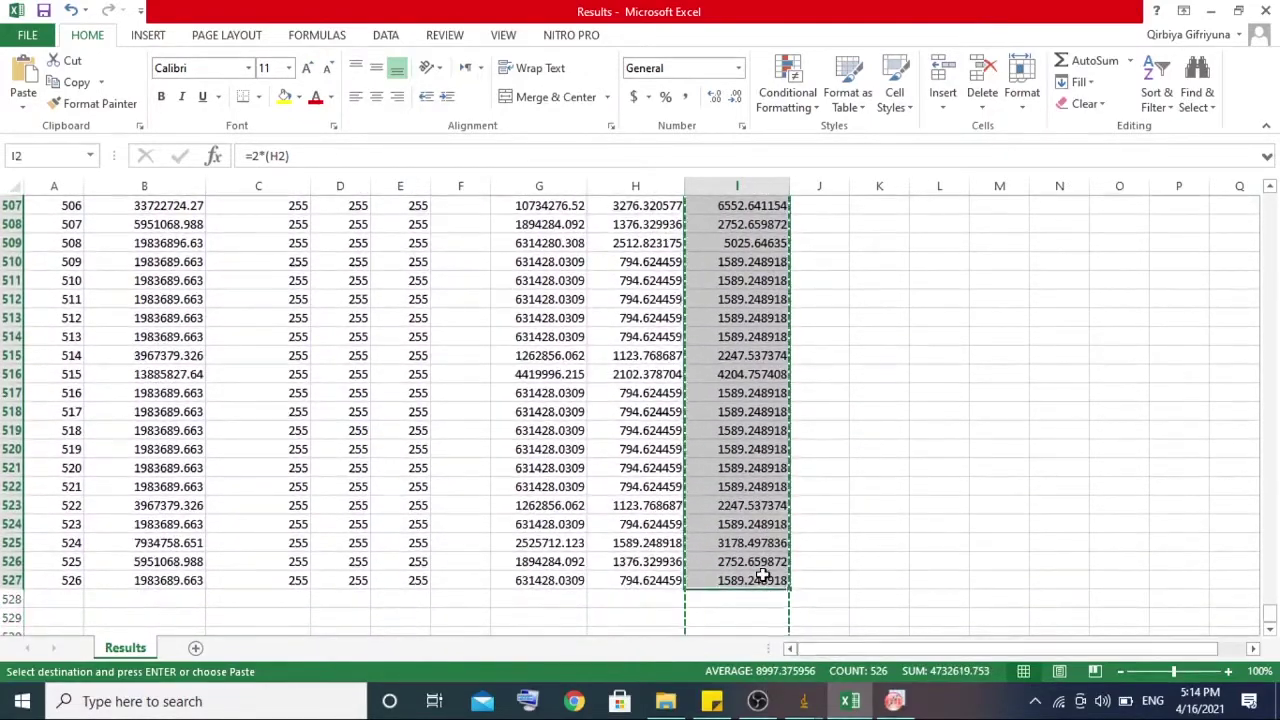
# - Switch to OriginPro, paste the diameters into column B(Y) of Book1 from row 1, and widen the column to show full values
pyautogui.click(894, 701)
pyautogui.click(405, 225)
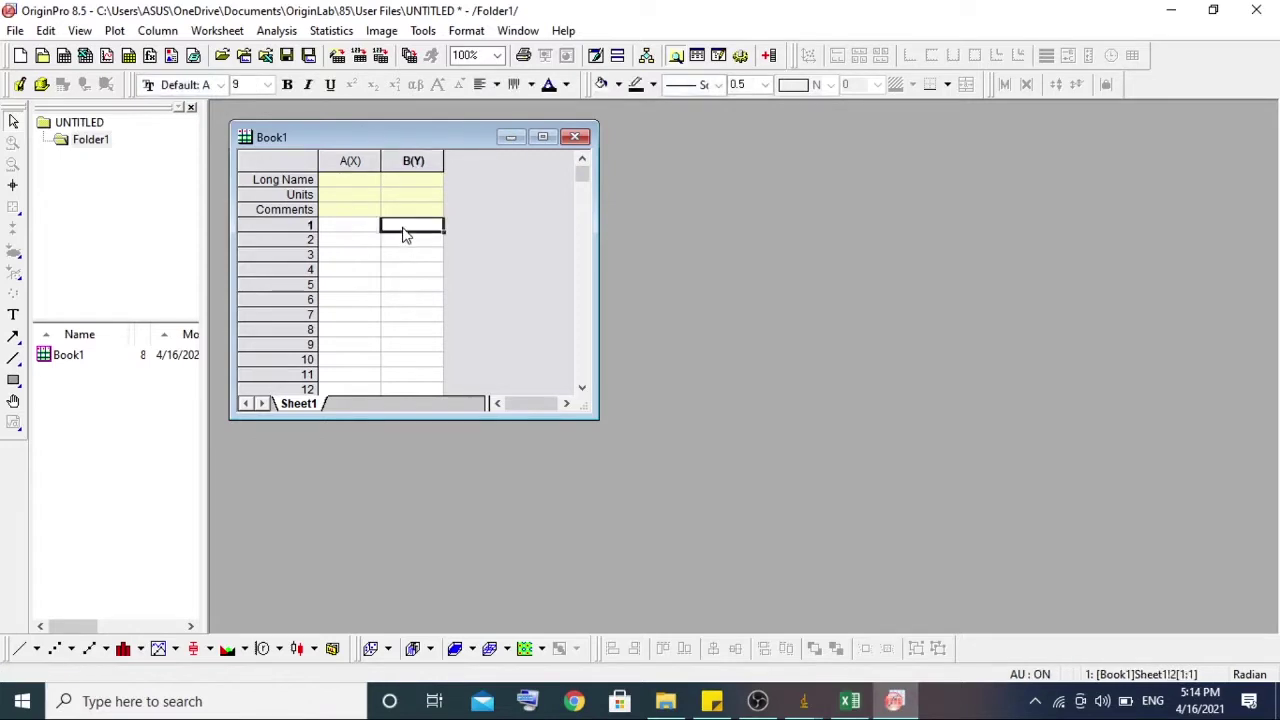
pyautogui.rightClick(404, 227)
pyautogui.click(433, 257)
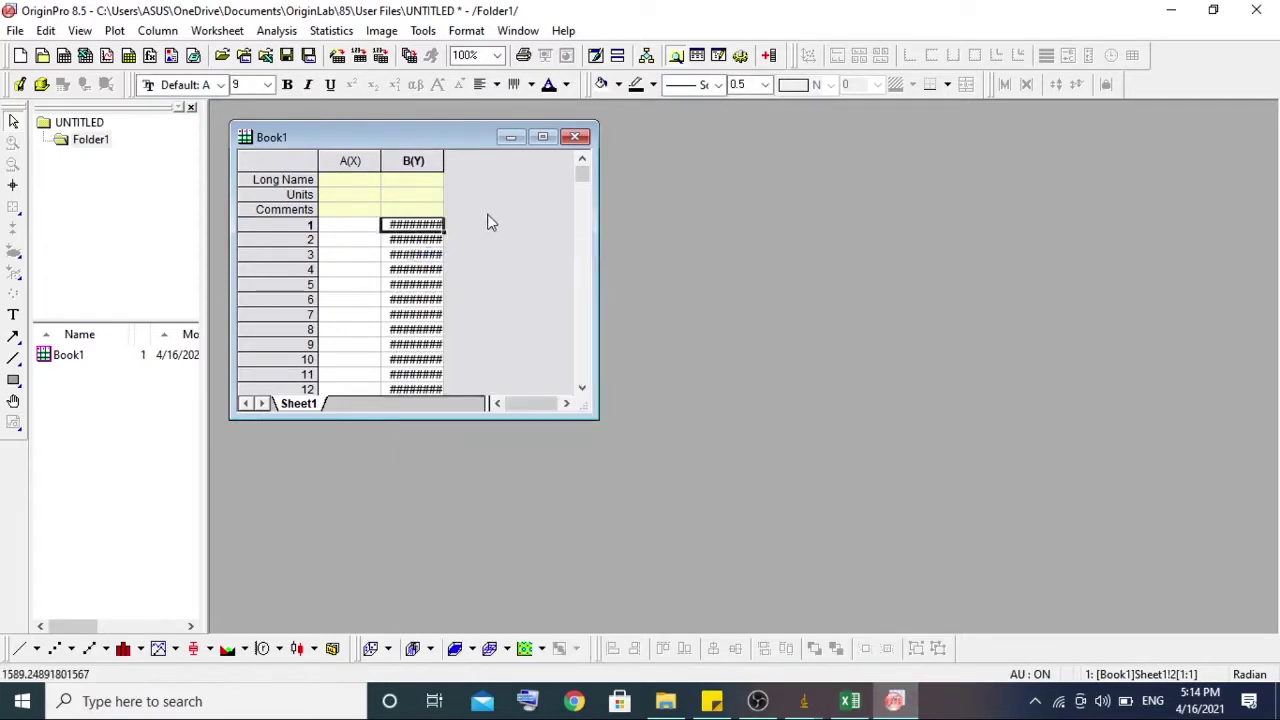
pyautogui.moveTo(581, 177)
pyautogui.mouseDown()
pyautogui.moveTo(581, 243)
pyautogui.moveTo(578, 171)
pyautogui.mouseUp()
pyautogui.moveTo(441, 161); pyautogui.dragTo(490, 166)
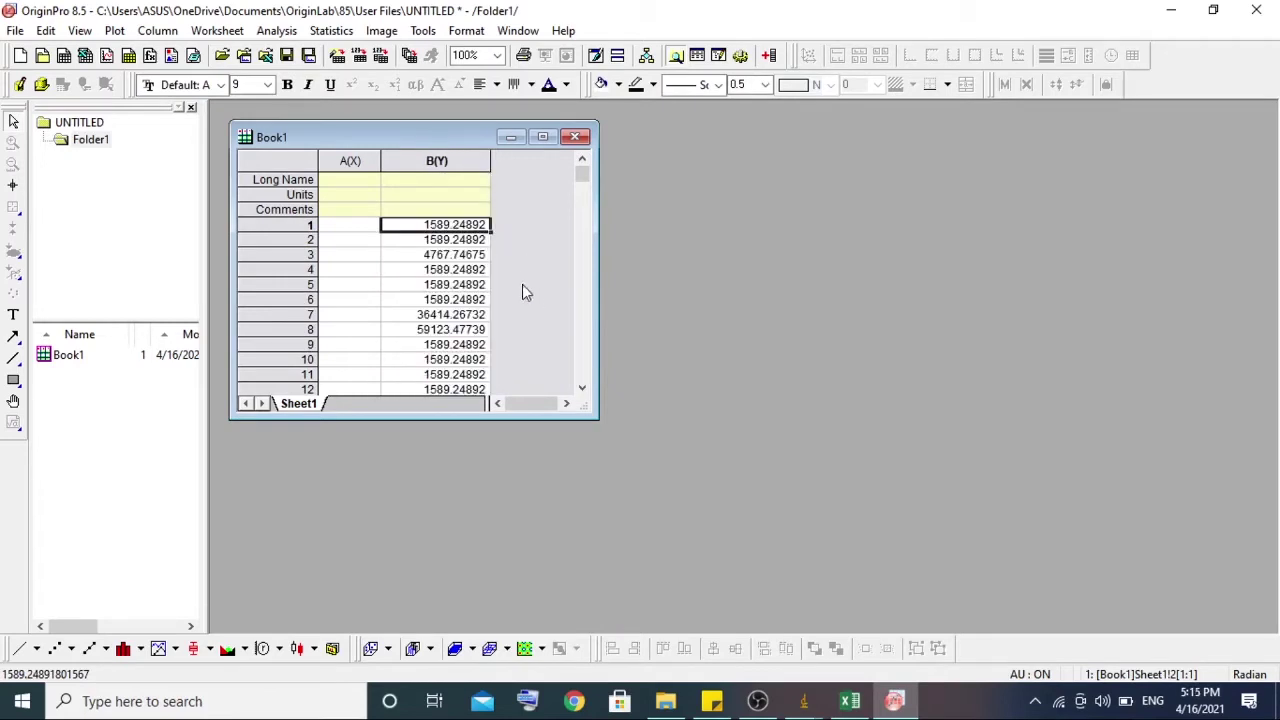
pyautogui.click(523, 324)
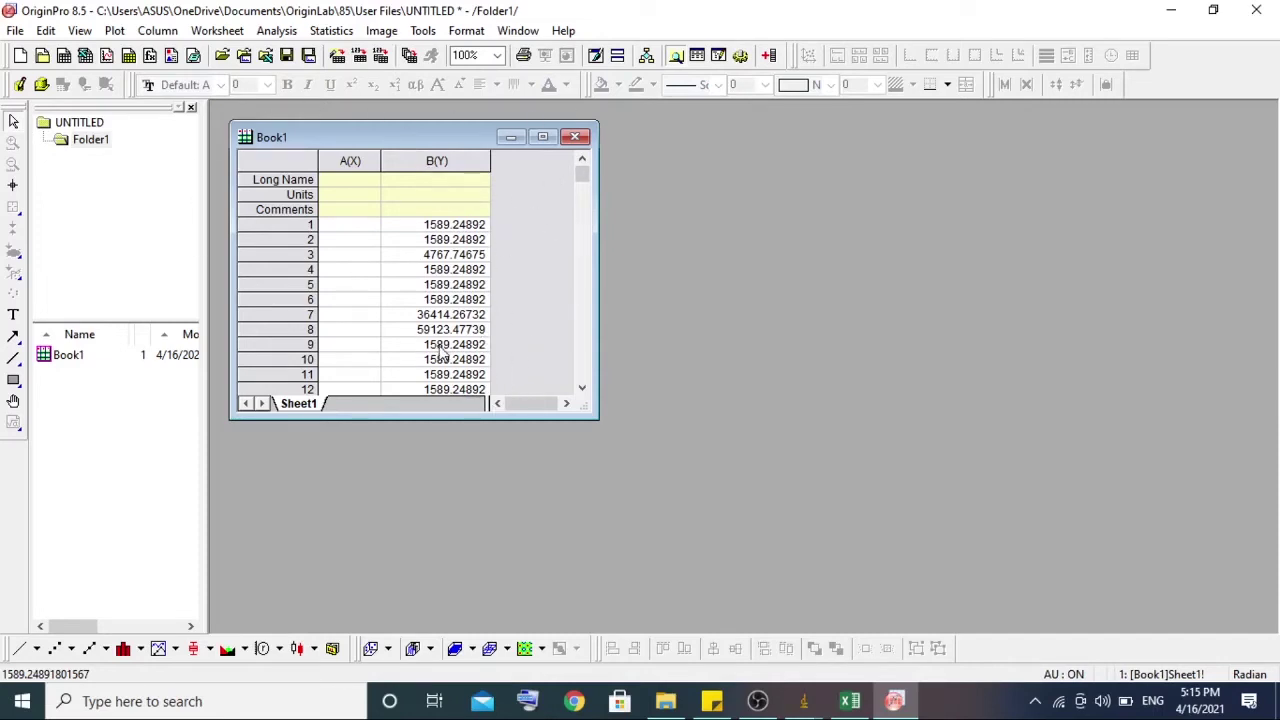
# - Plot column B(Y) as a statistical histogram and move the graph window up to show the whole plot
pyautogui.click(447, 226)
pyautogui.click(440, 160)
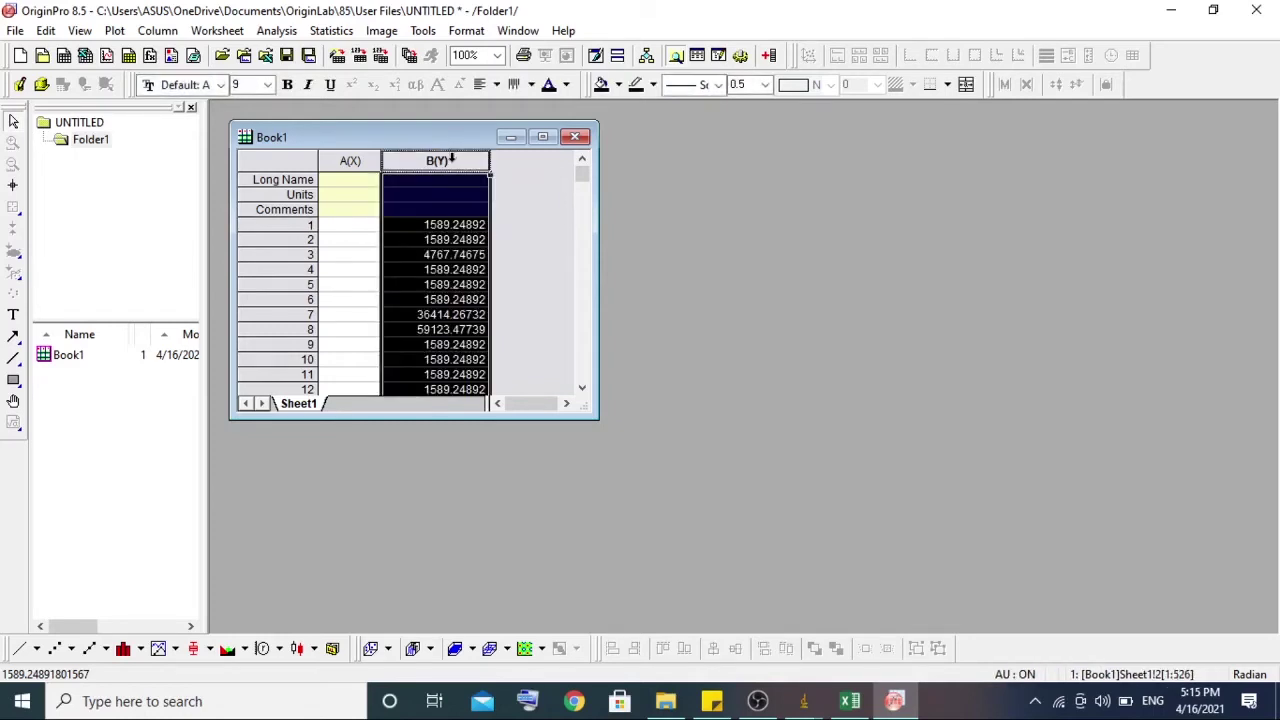
pyautogui.rightClick(476, 242)
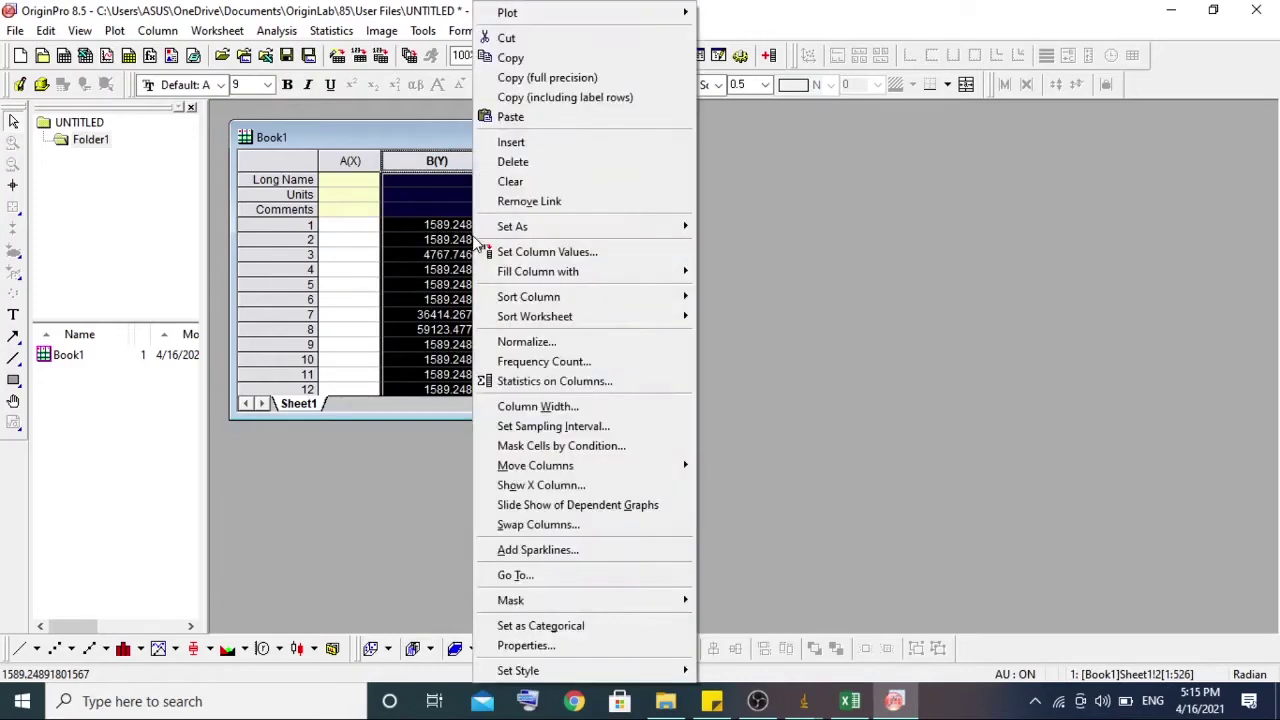
pyautogui.moveTo(504, 16)
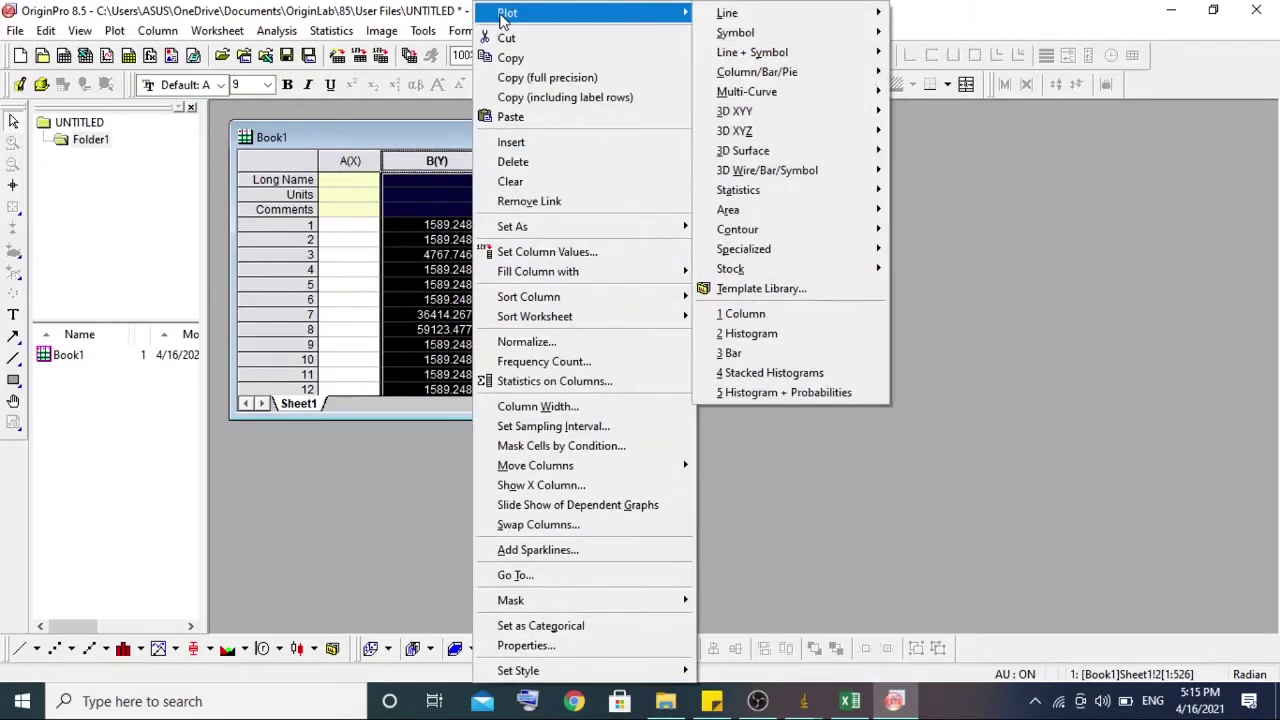
pyautogui.moveTo(790, 196)
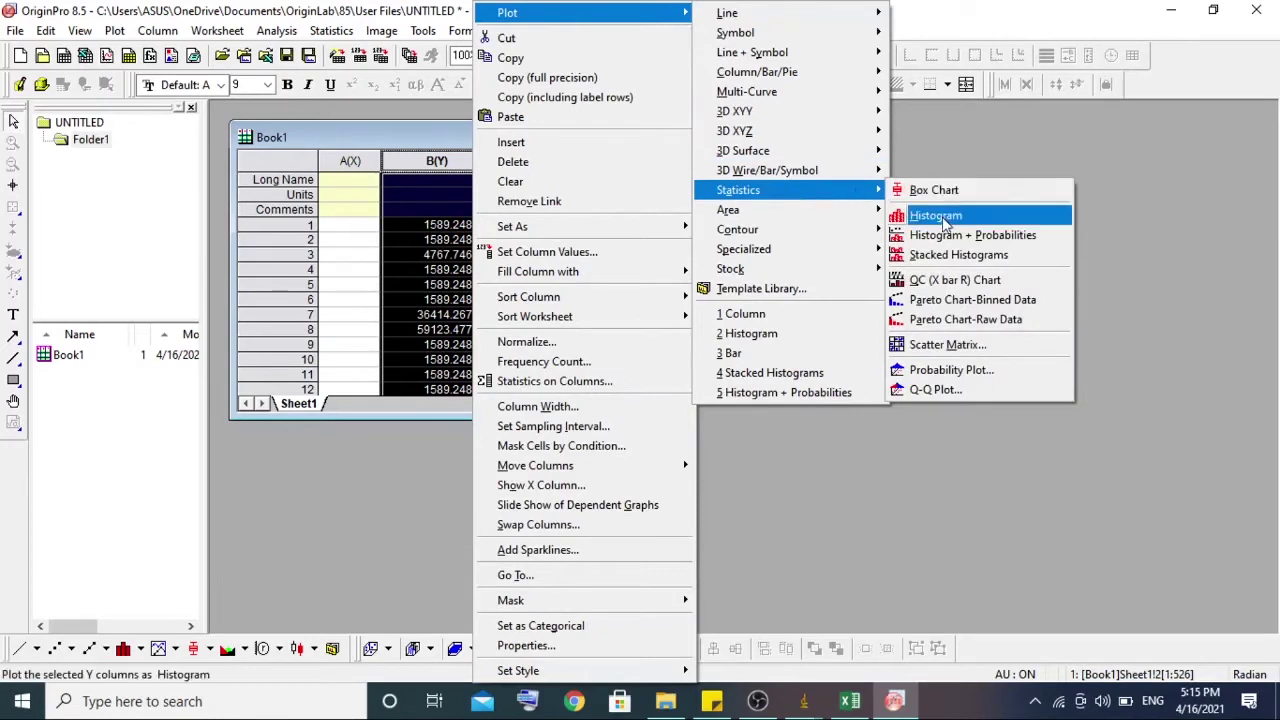
pyautogui.click(942, 217)
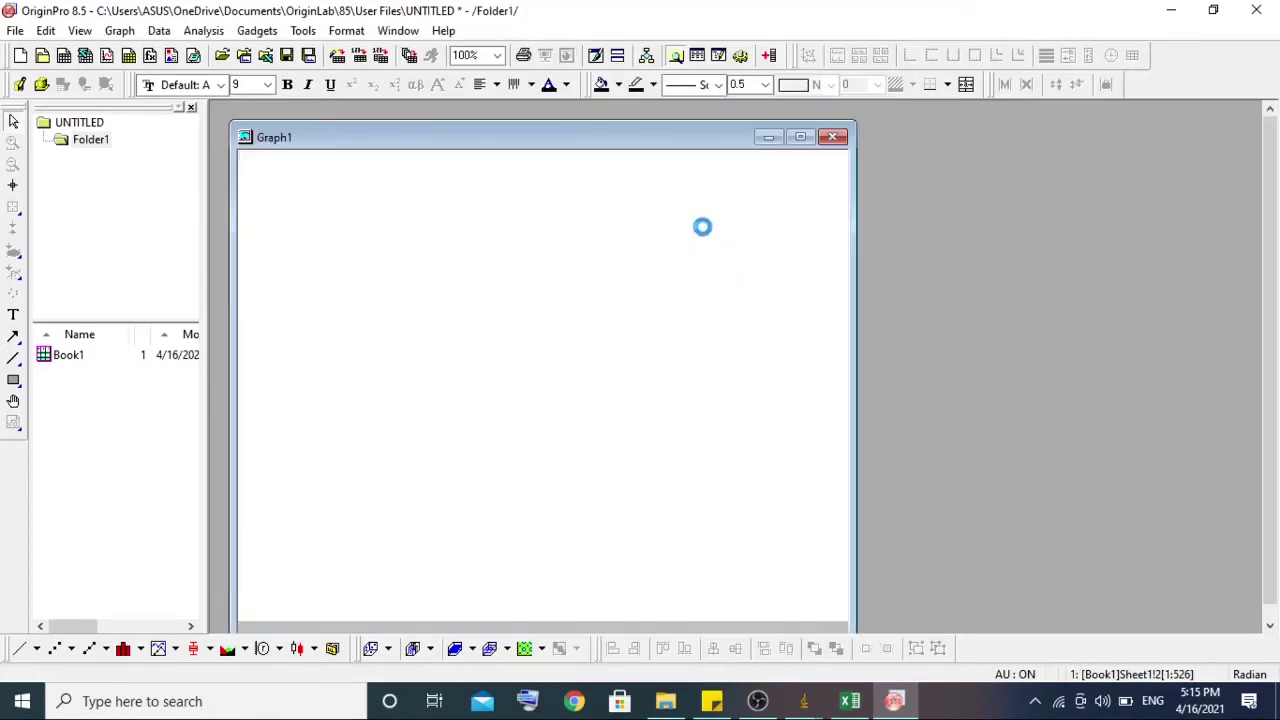
pyautogui.moveTo(605, 129); pyautogui.dragTo(611, 100)
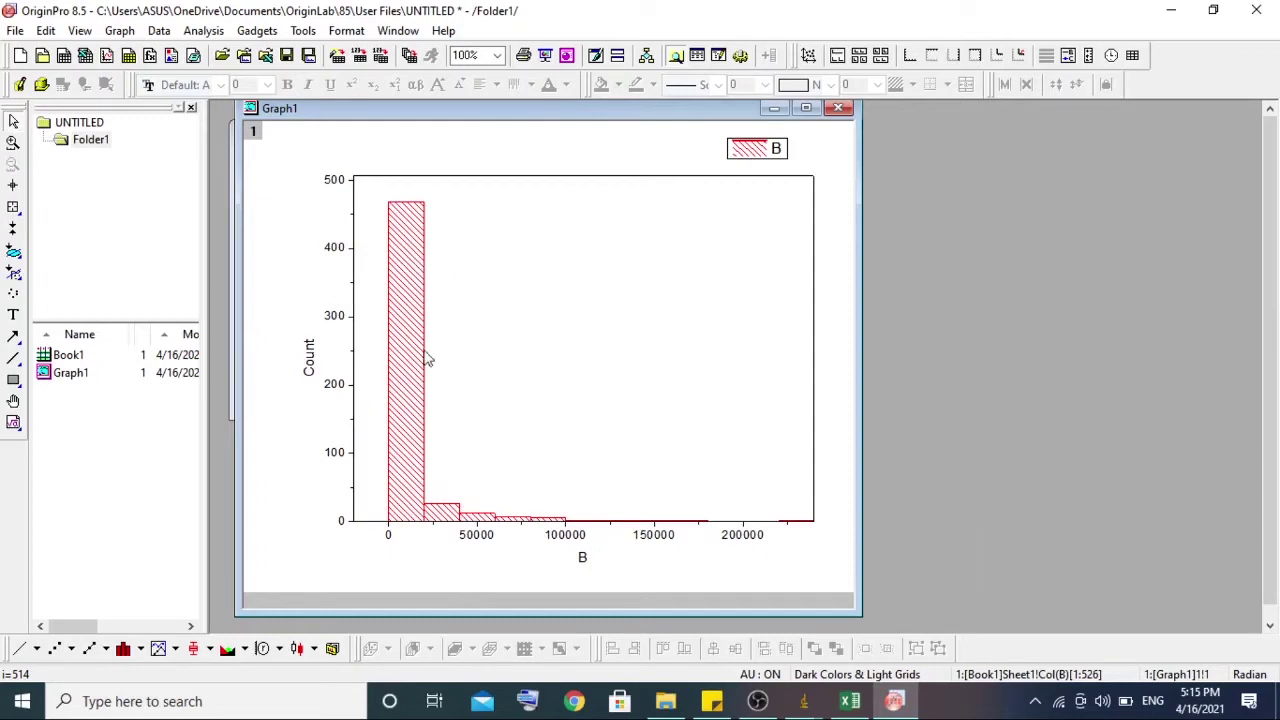
# - Turn off automatic binning for the histogram and set its bin size to 10000
pyautogui.doubleClick(407, 300)
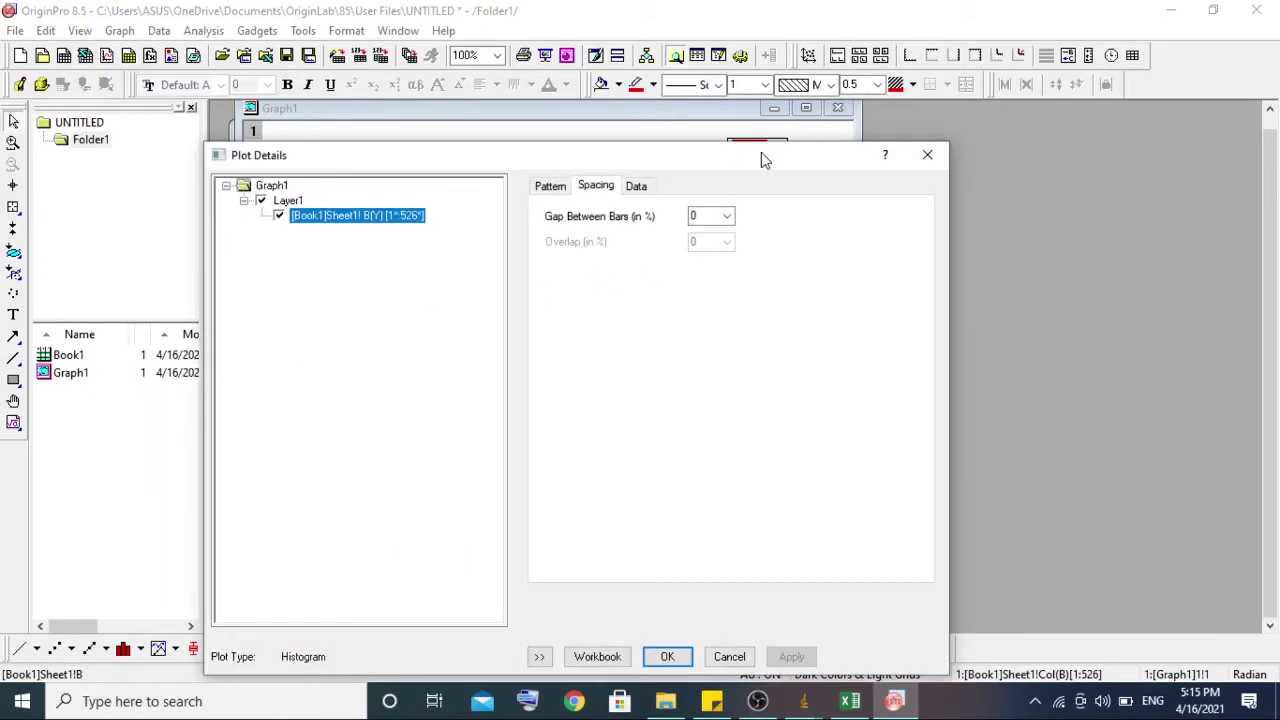
pyautogui.moveTo(761, 152); pyautogui.dragTo(747, 72)
pyautogui.click(622, 107)
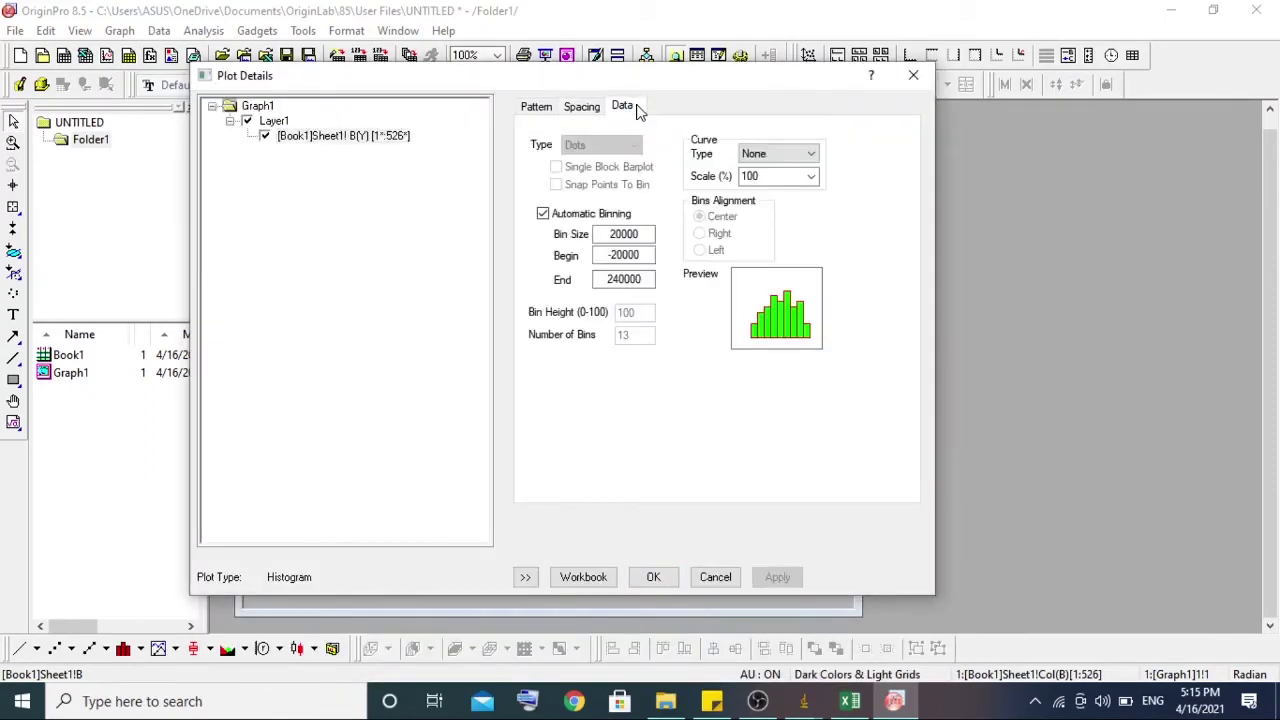
pyautogui.click(543, 214)
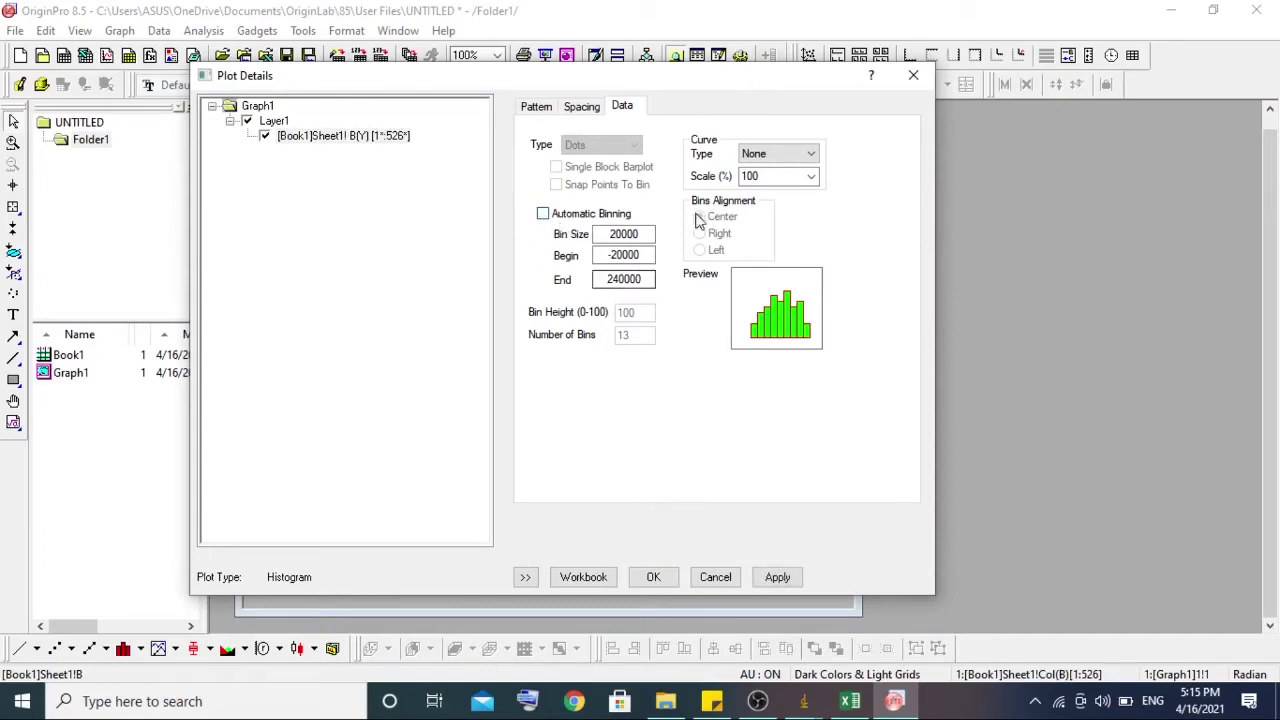
pyautogui.click(624, 234)
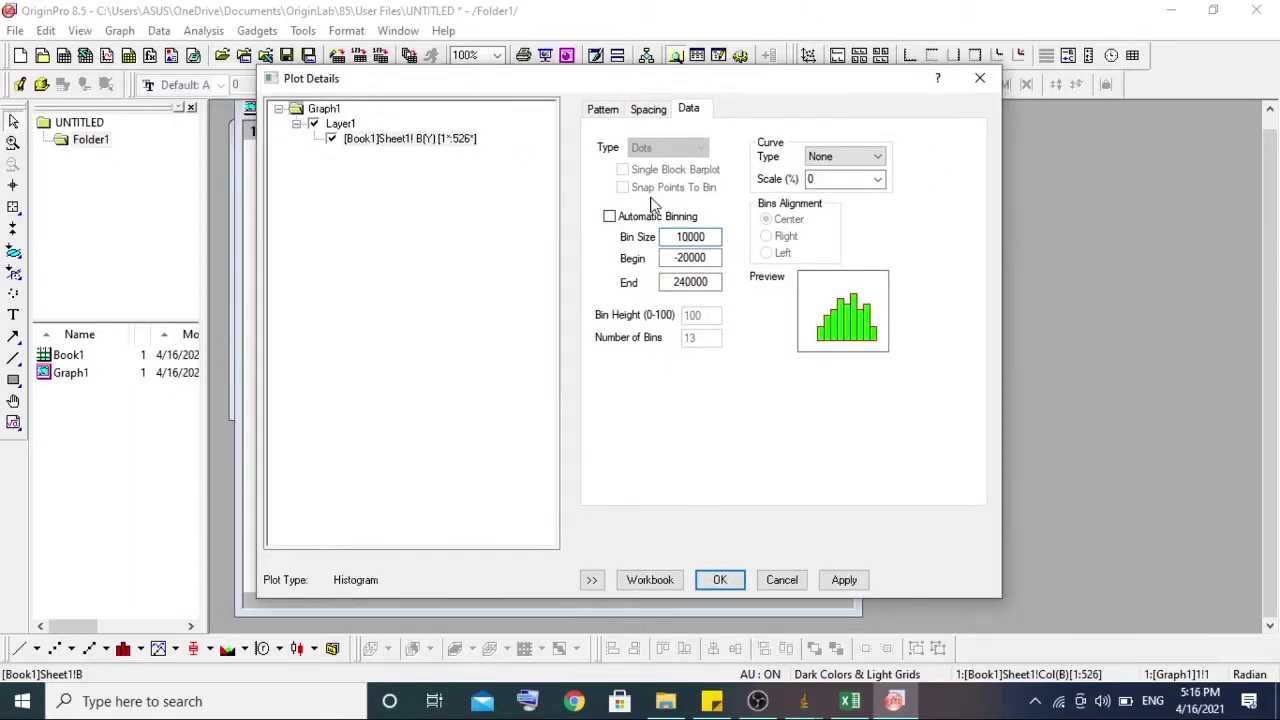
pyautogui.click(690, 237)
pyautogui.press('Tab')
pyautogui.click(845, 582)
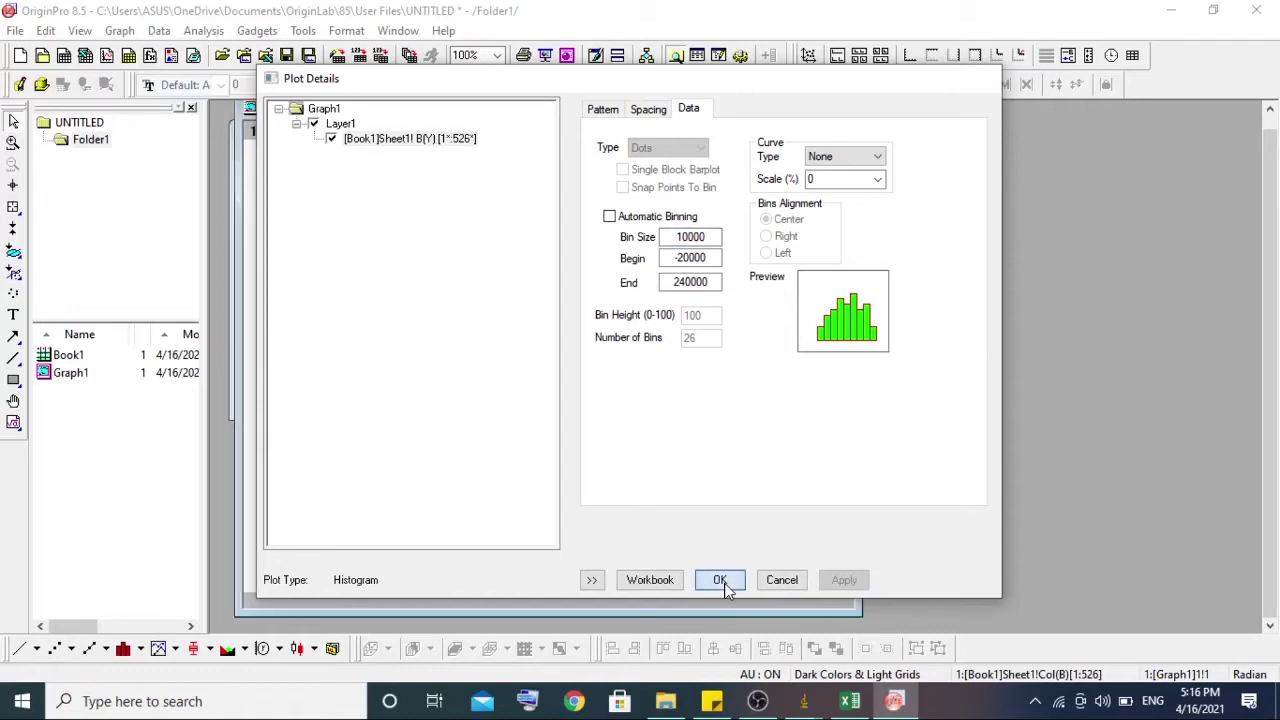
pyautogui.click(722, 582)
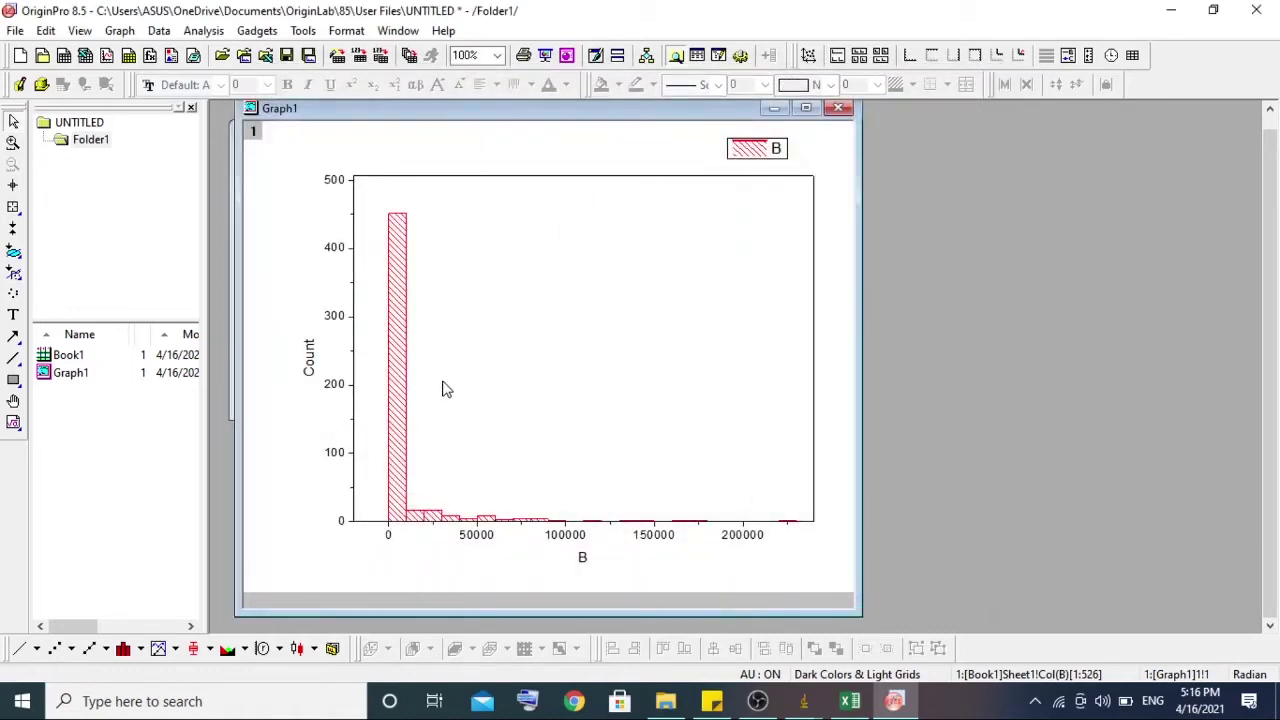
# - Open the histogram's bin worksheet and maximize its window
pyautogui.rightClick(400, 317)
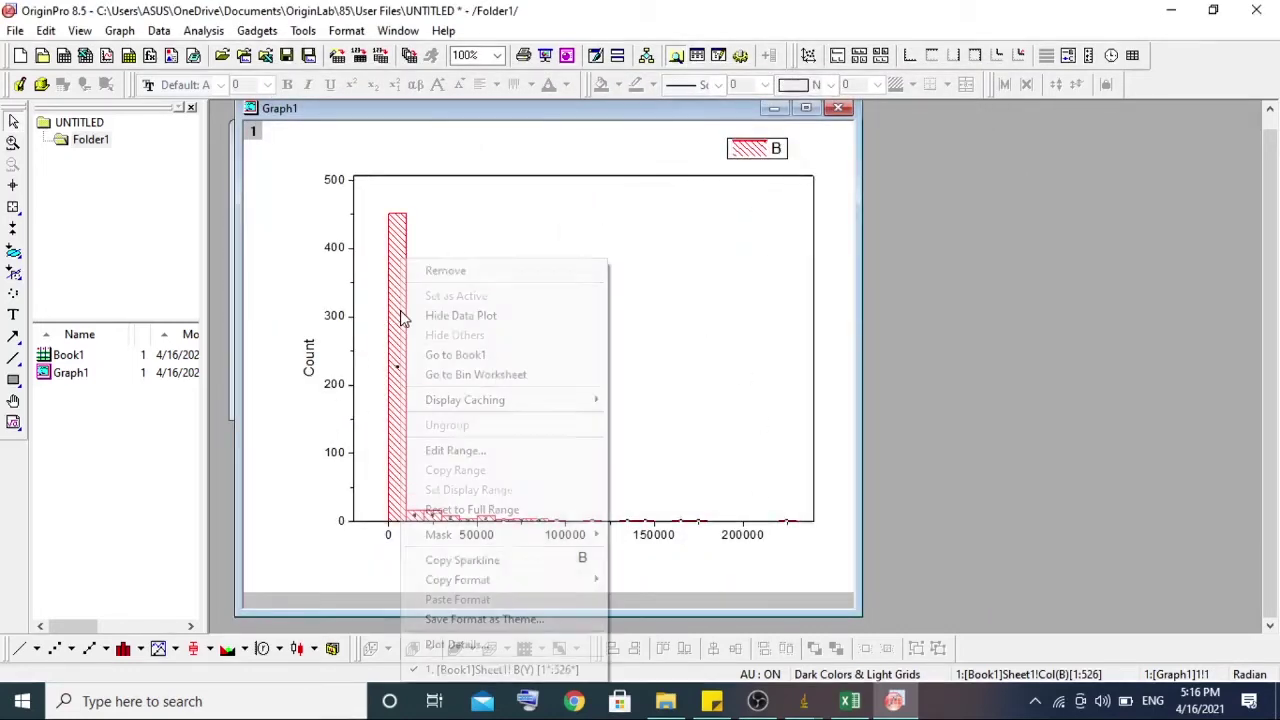
pyautogui.click(430, 375)
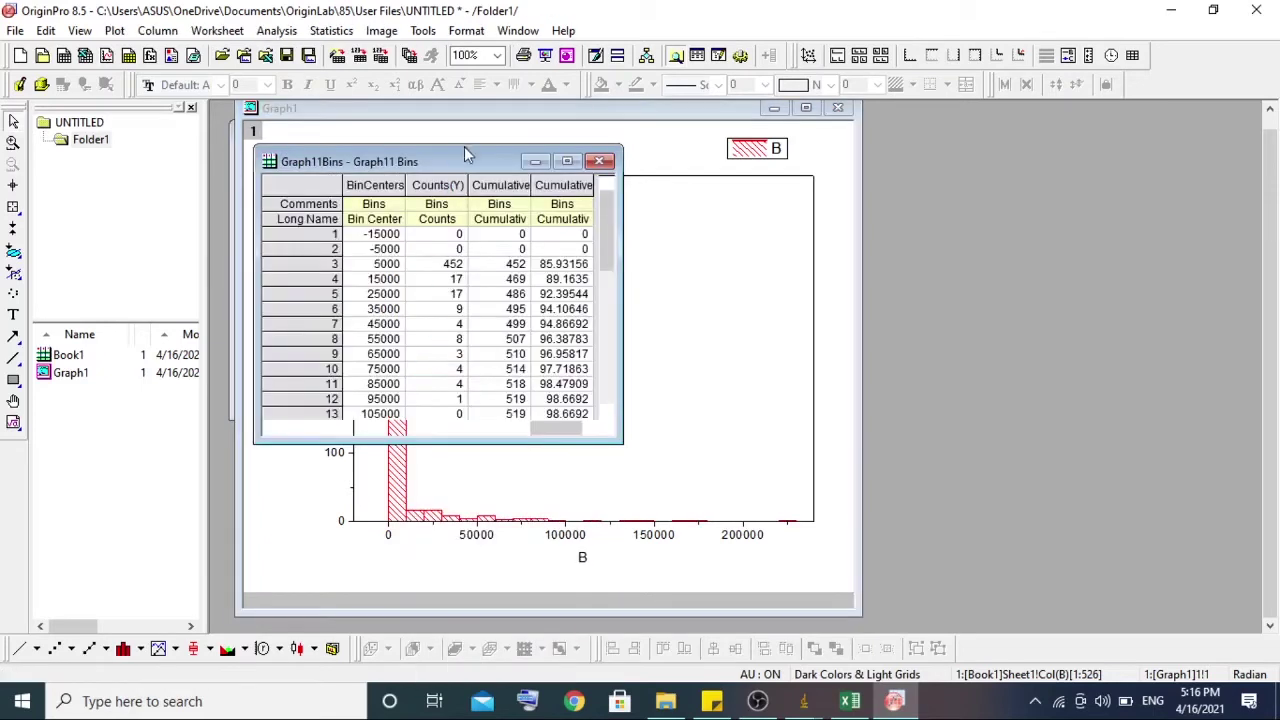
pyautogui.moveTo(462, 160); pyautogui.dragTo(547, 144)
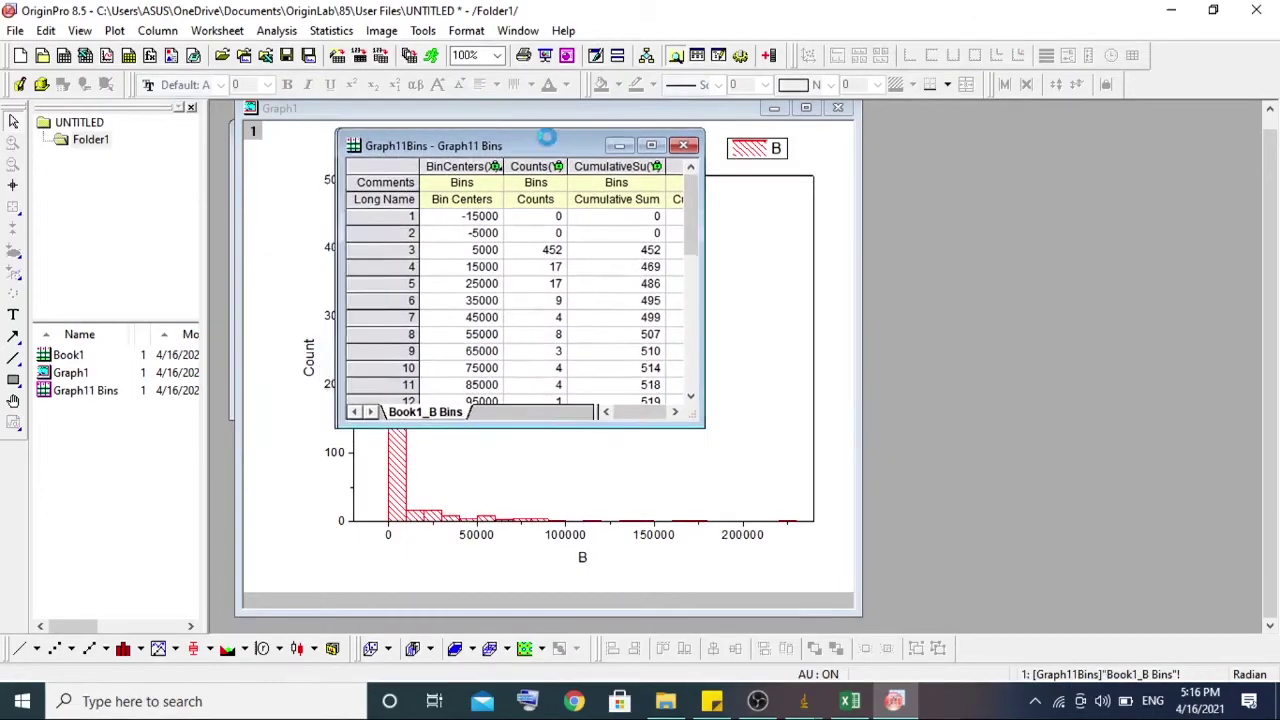
pyautogui.click(661, 146)
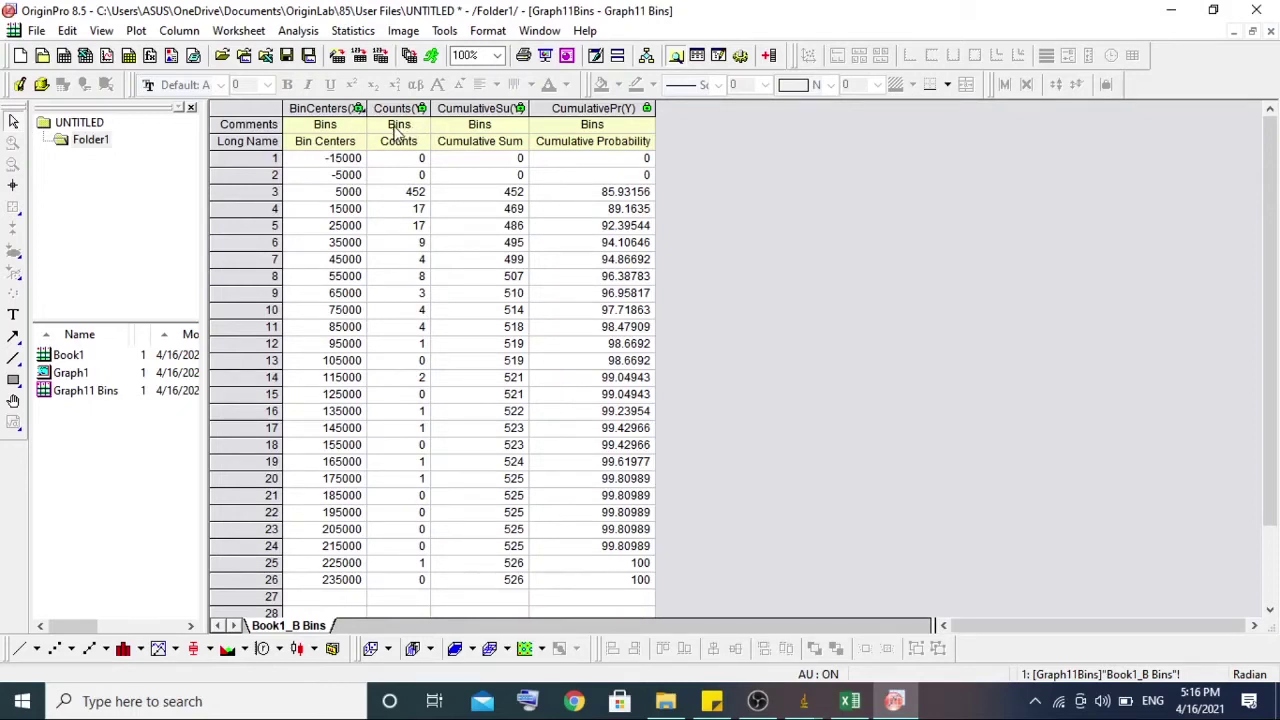
# - Plot the Bin Centers and Counts columns of the bin worksheet as a column chart
pyautogui.moveTo(316, 106); pyautogui.dragTo(395, 107)
pyautogui.rightClick(400, 220)
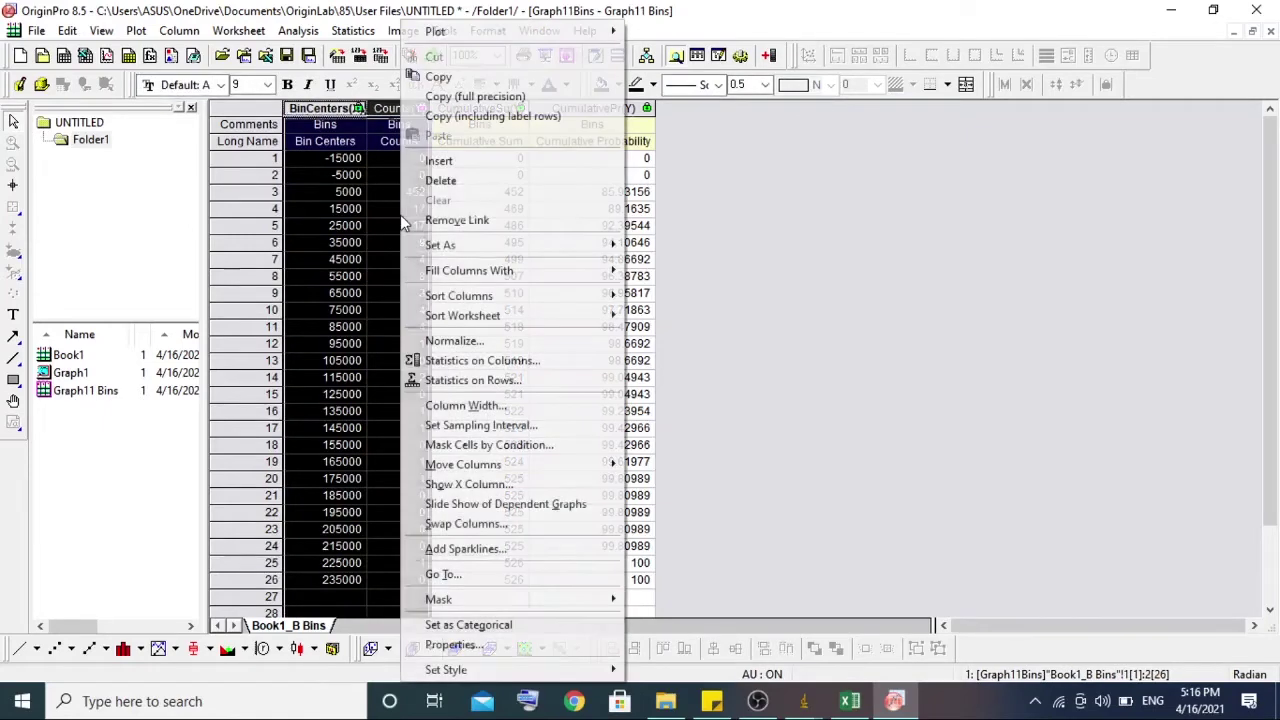
pyautogui.moveTo(418, 40)
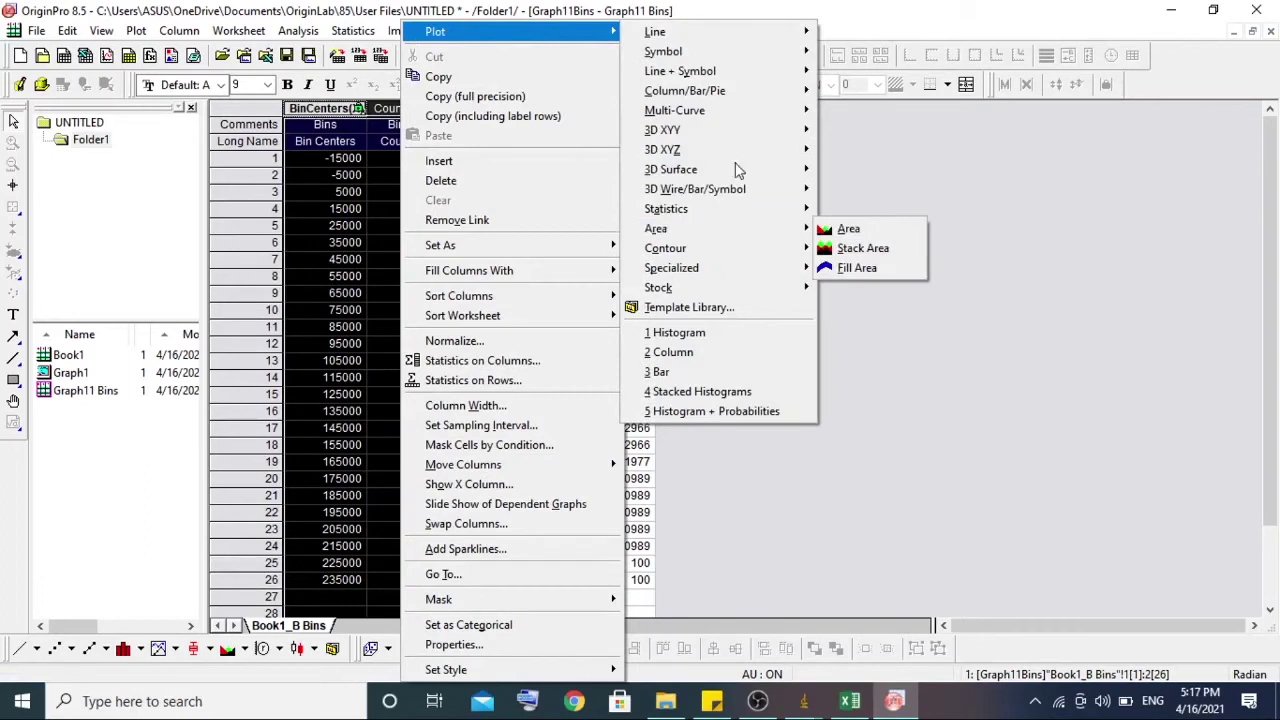
pyautogui.moveTo(727, 100)
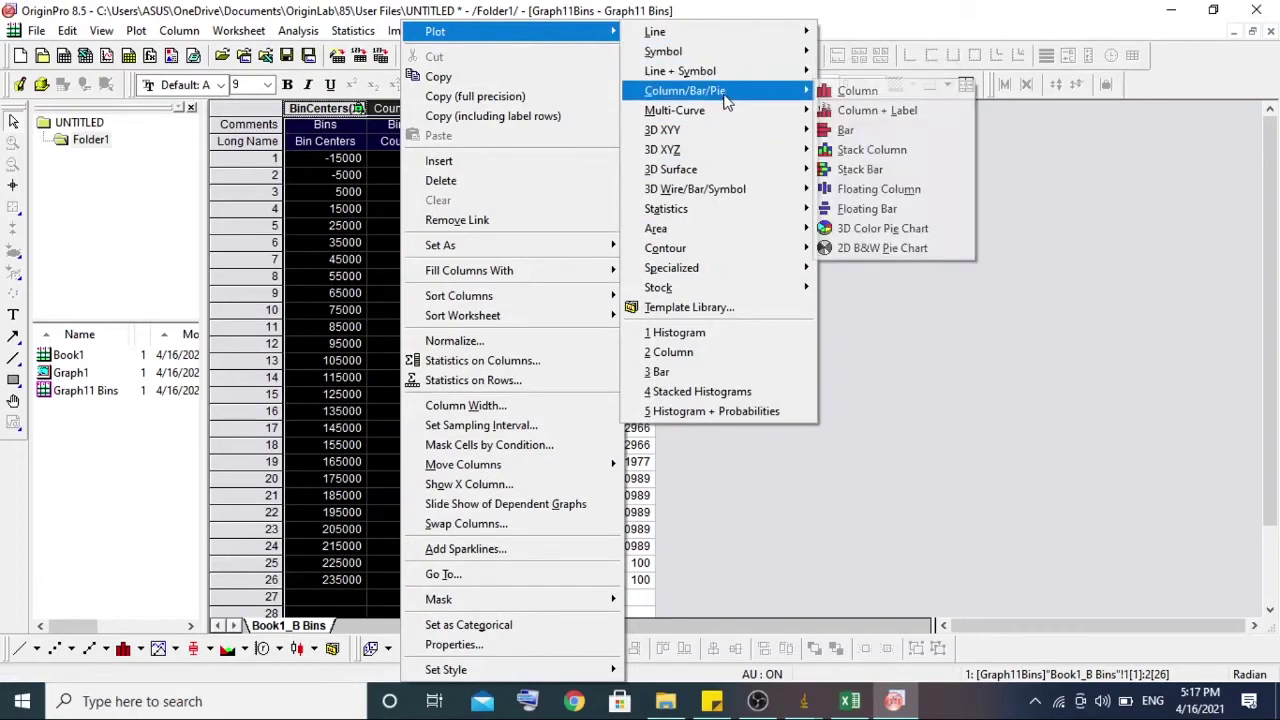
pyautogui.click(880, 91)
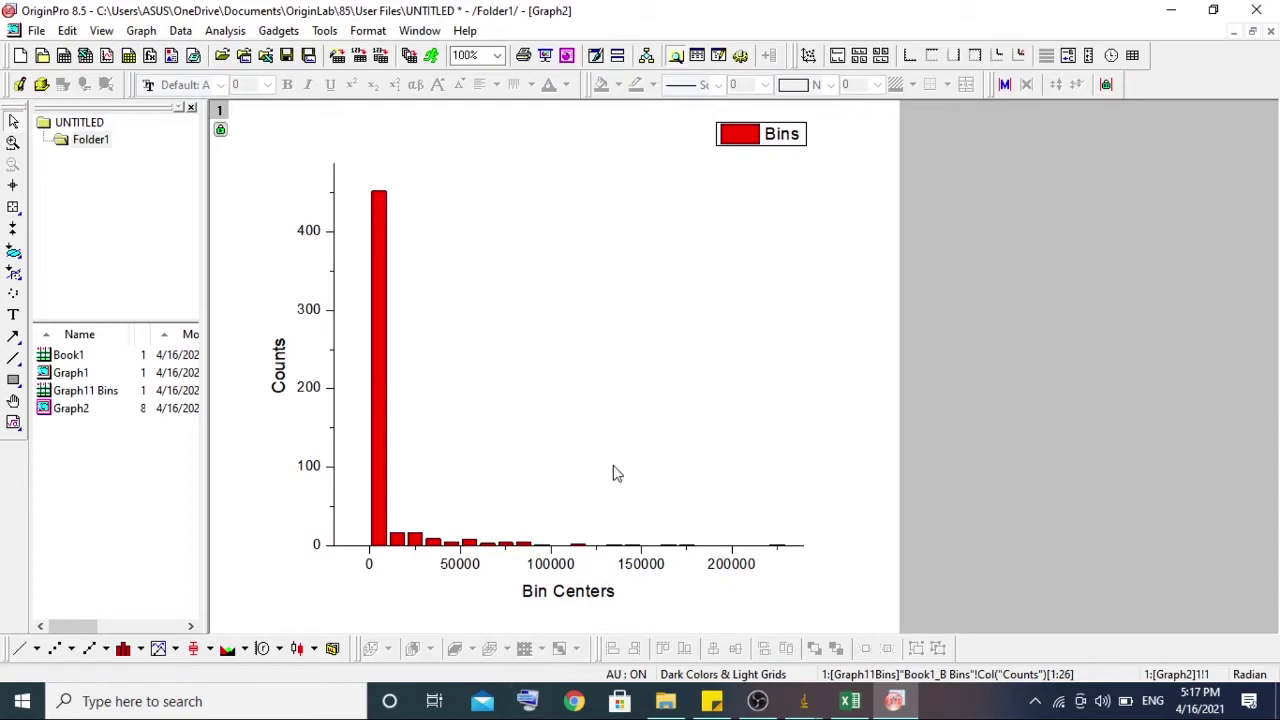
# - Replace the column chart's x-axis title with diameter
pyautogui.doubleClick(593, 595)
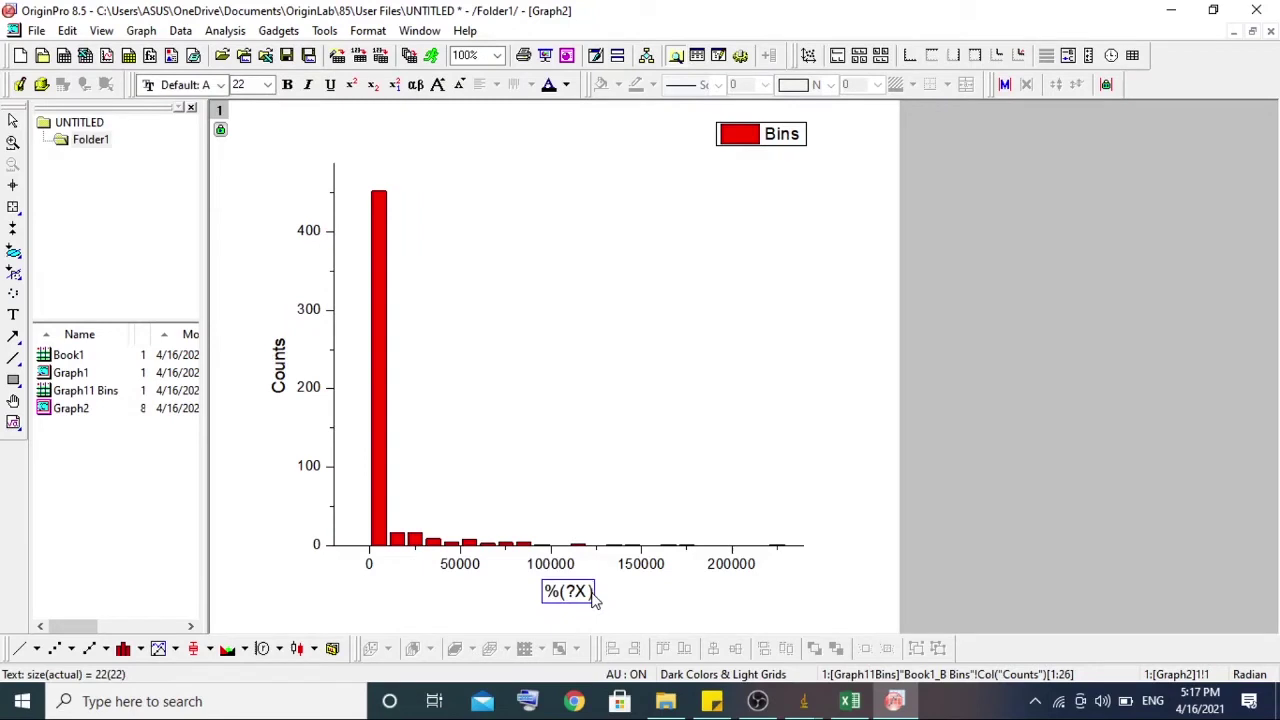
pyautogui.press('BackSpace')
pyautogui.press('BackSpace')
pyautogui.press('BackSpace')
pyautogui.press('BackSpace')
pyautogui.press('BackSpace')
pyautogui.write('diamter')
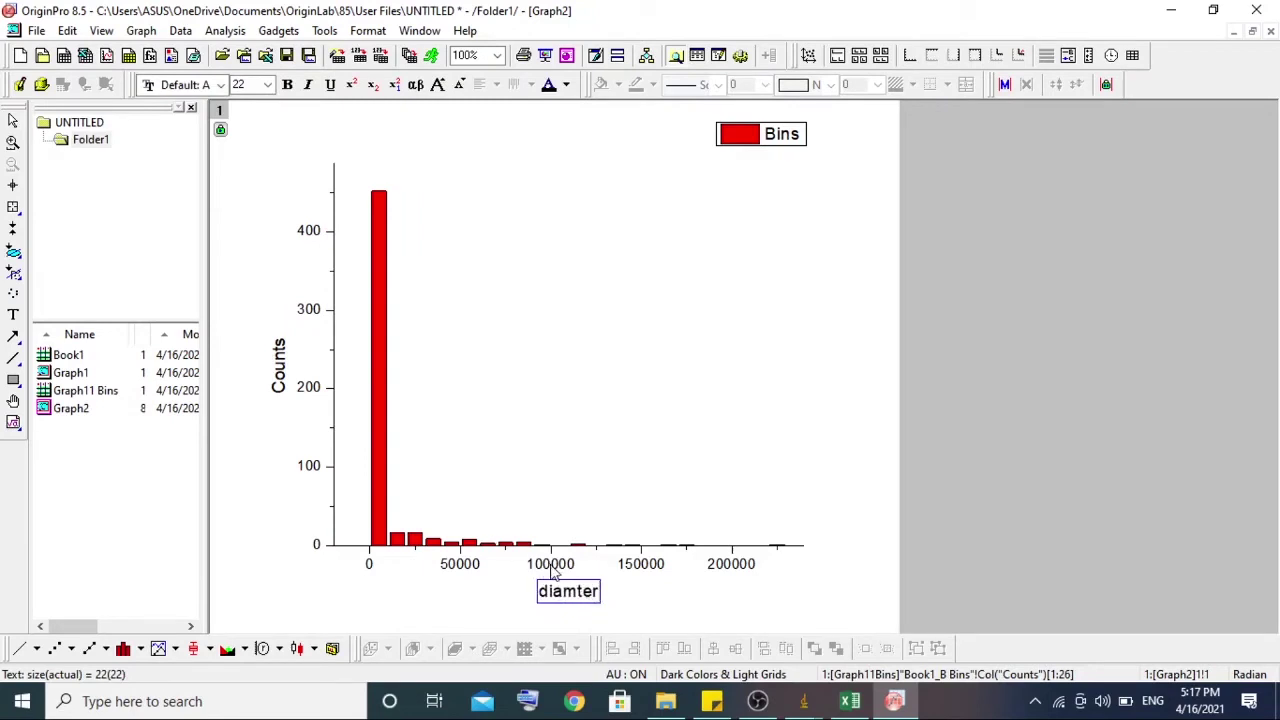
pyautogui.write('e')
# - Replace the column chart's y-axis title with frekuensi
pyautogui.click(283, 387)
pyautogui.doubleClick(283, 387)
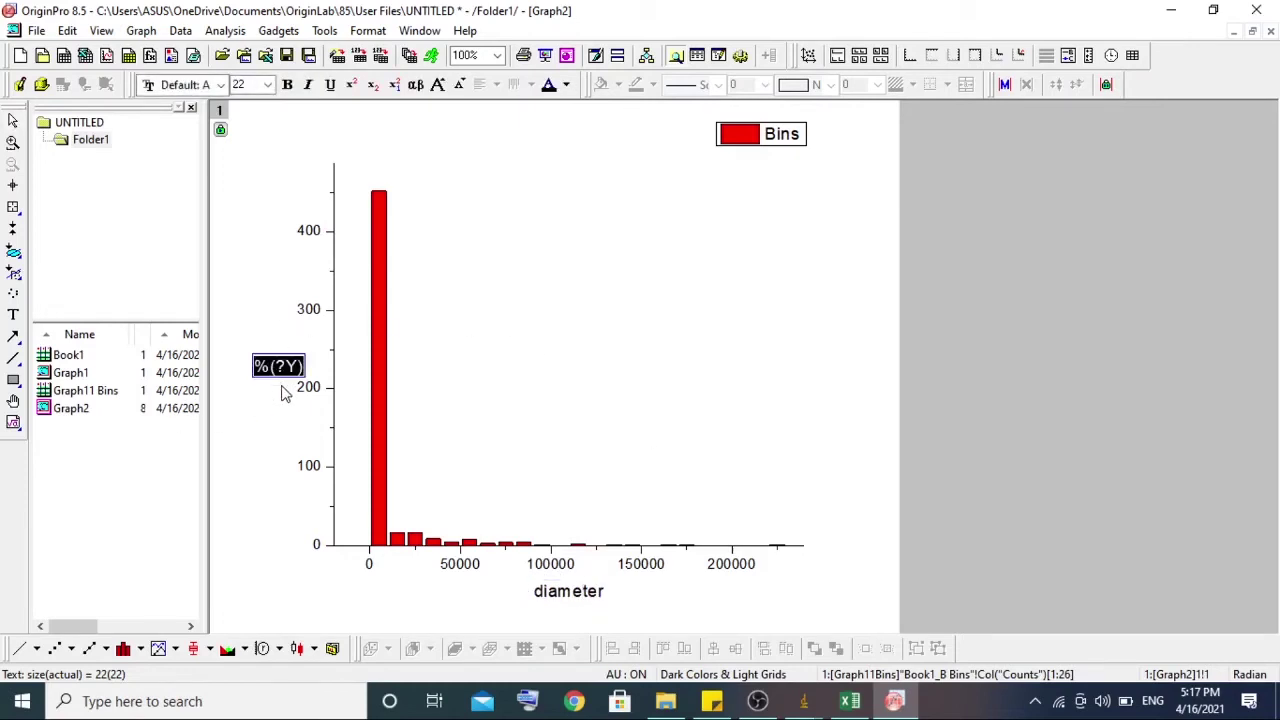
pyautogui.write('frekuensi')
pyautogui.click(969, 403)
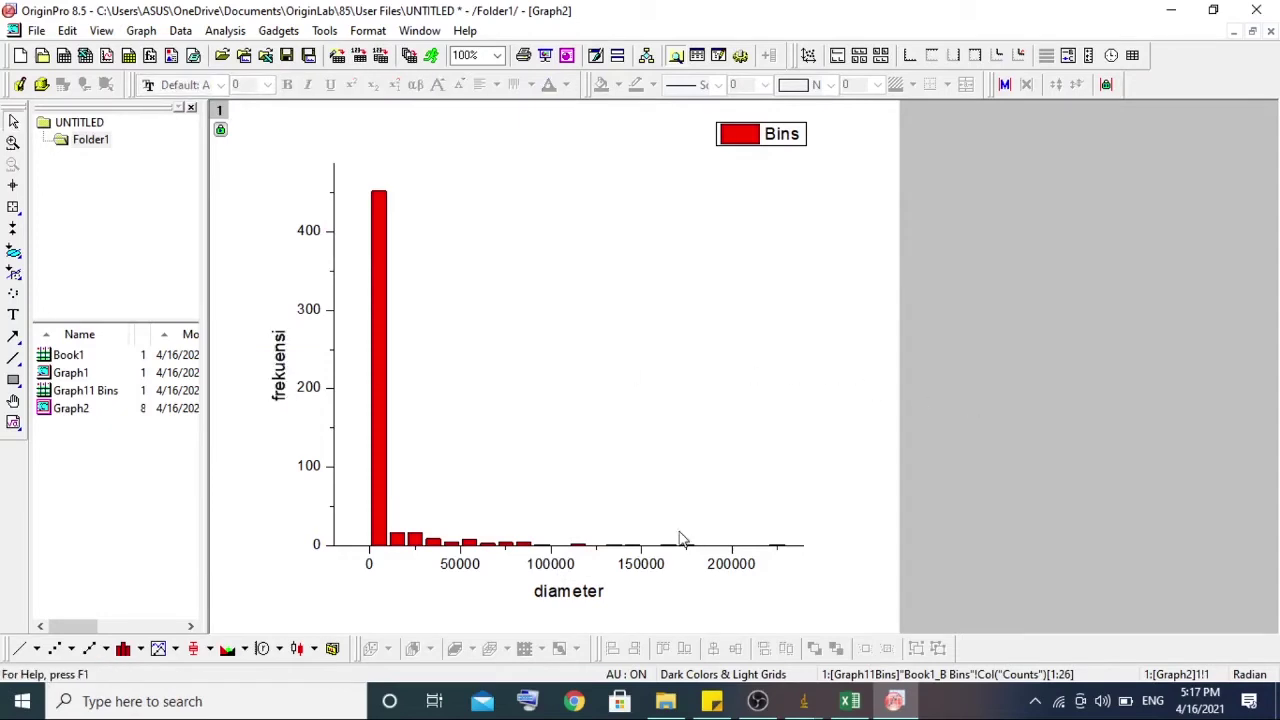
# - Open the nonlinear curve fitting dialog for the column chart's Counts data and move it clear of the graph
pyautogui.click(382, 238)
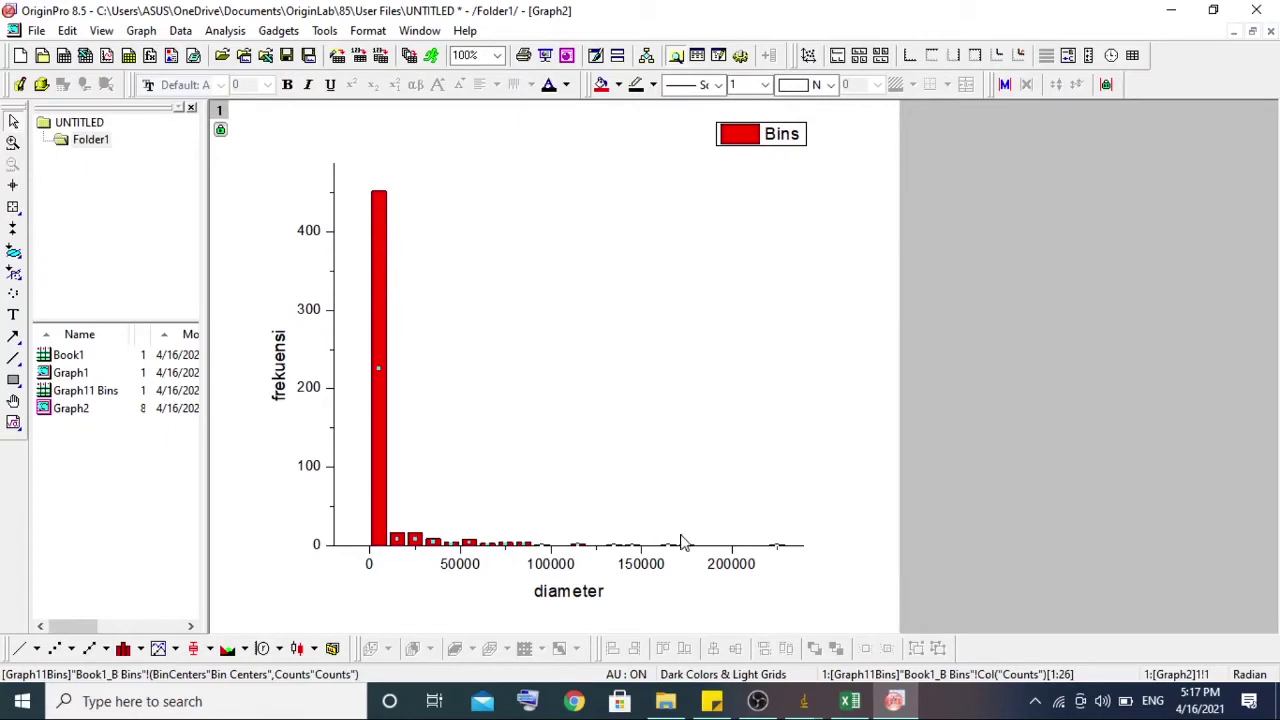
pyautogui.click(224, 33)
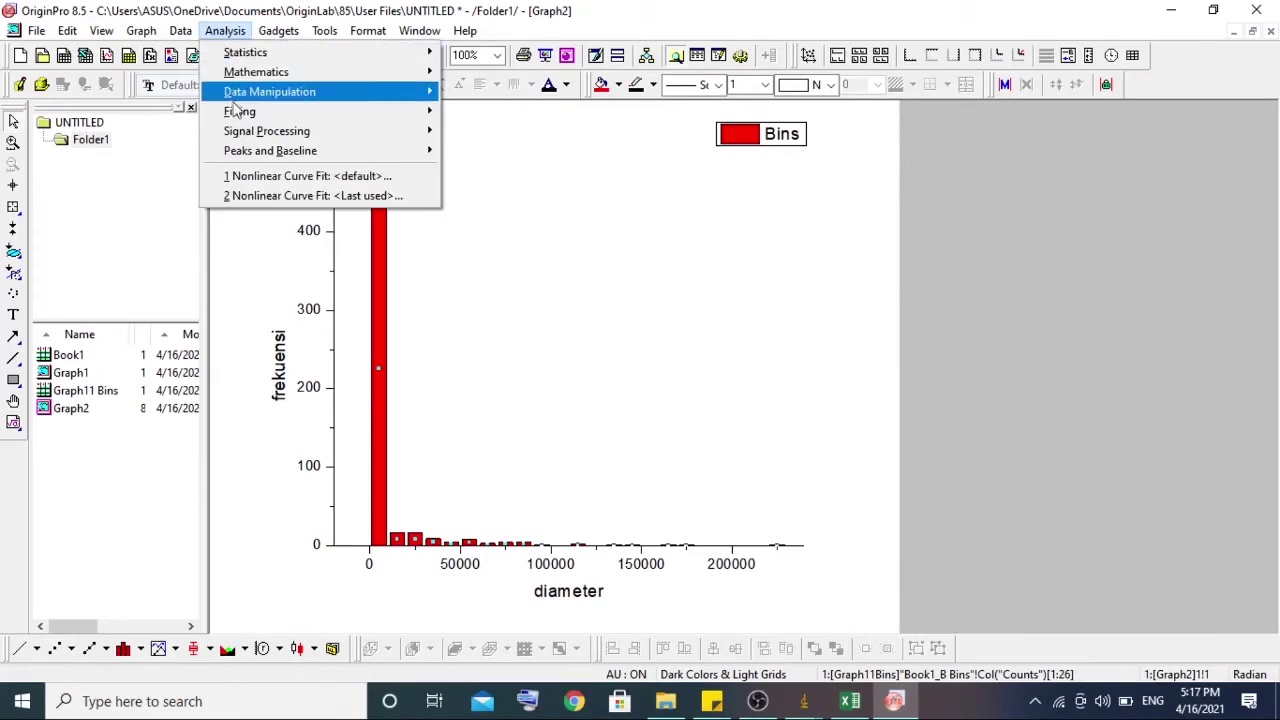
pyautogui.moveTo(240, 111)
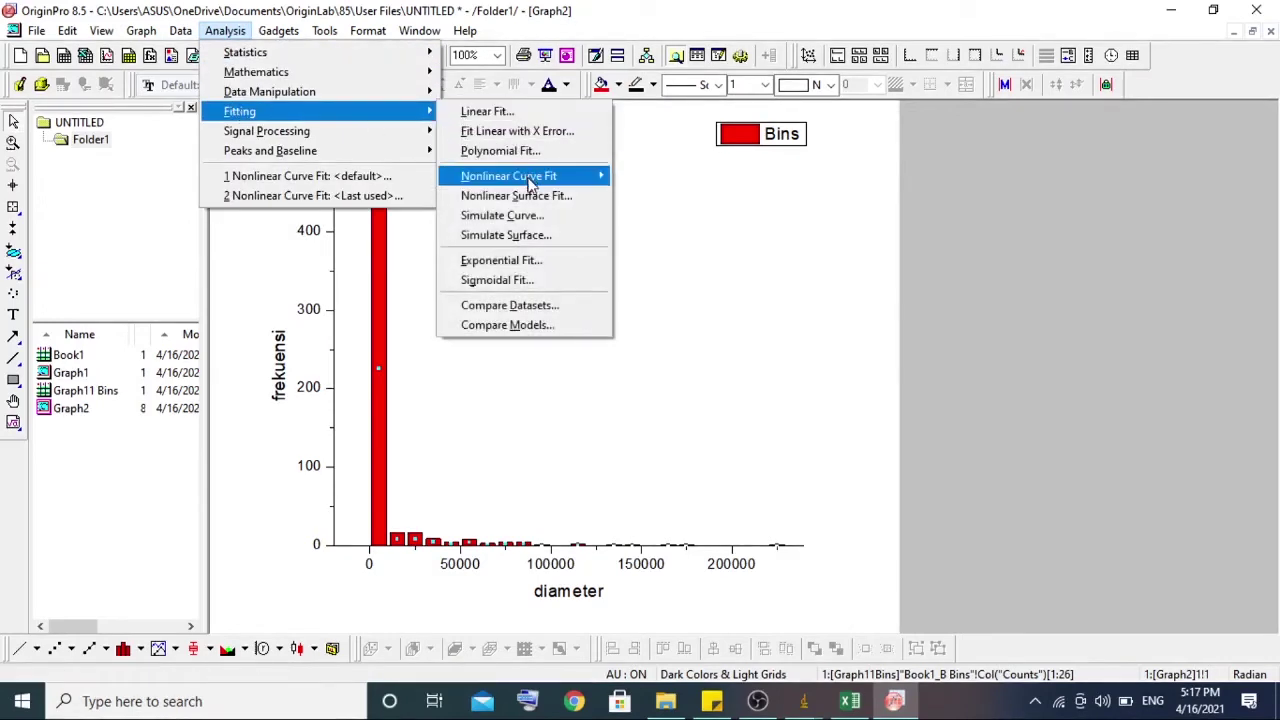
pyautogui.moveTo(530, 182)
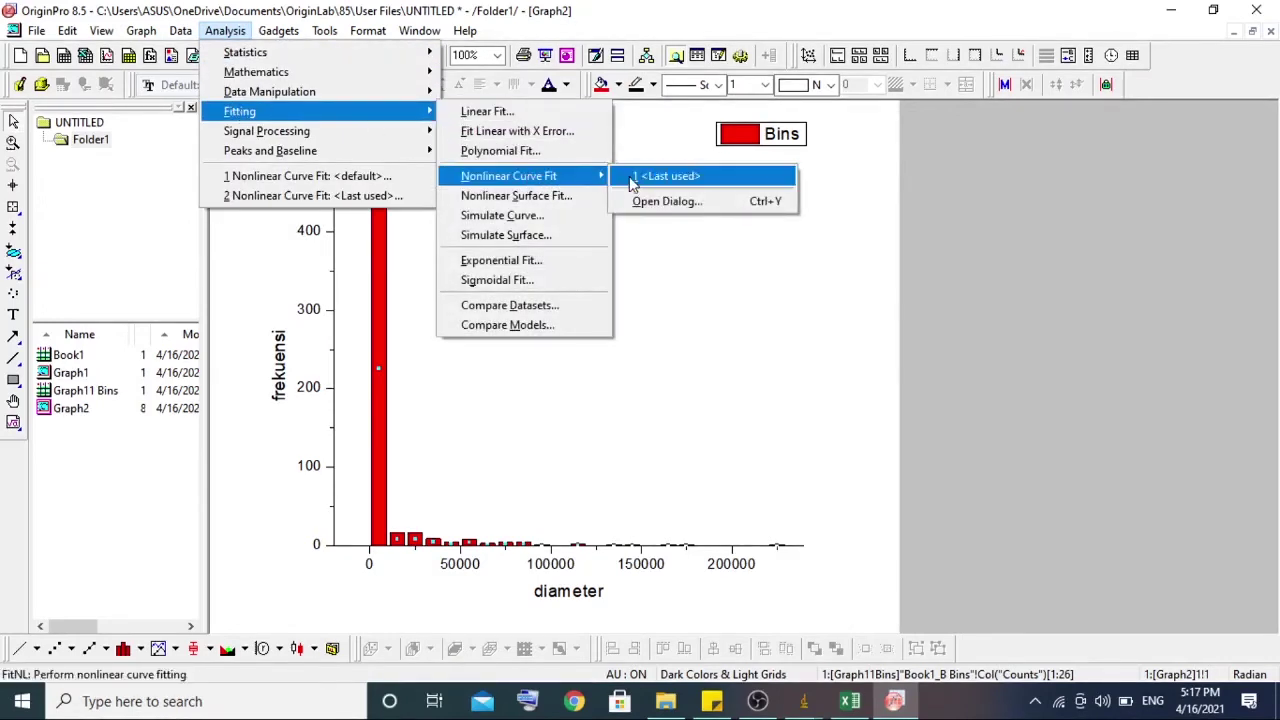
pyautogui.click(727, 203)
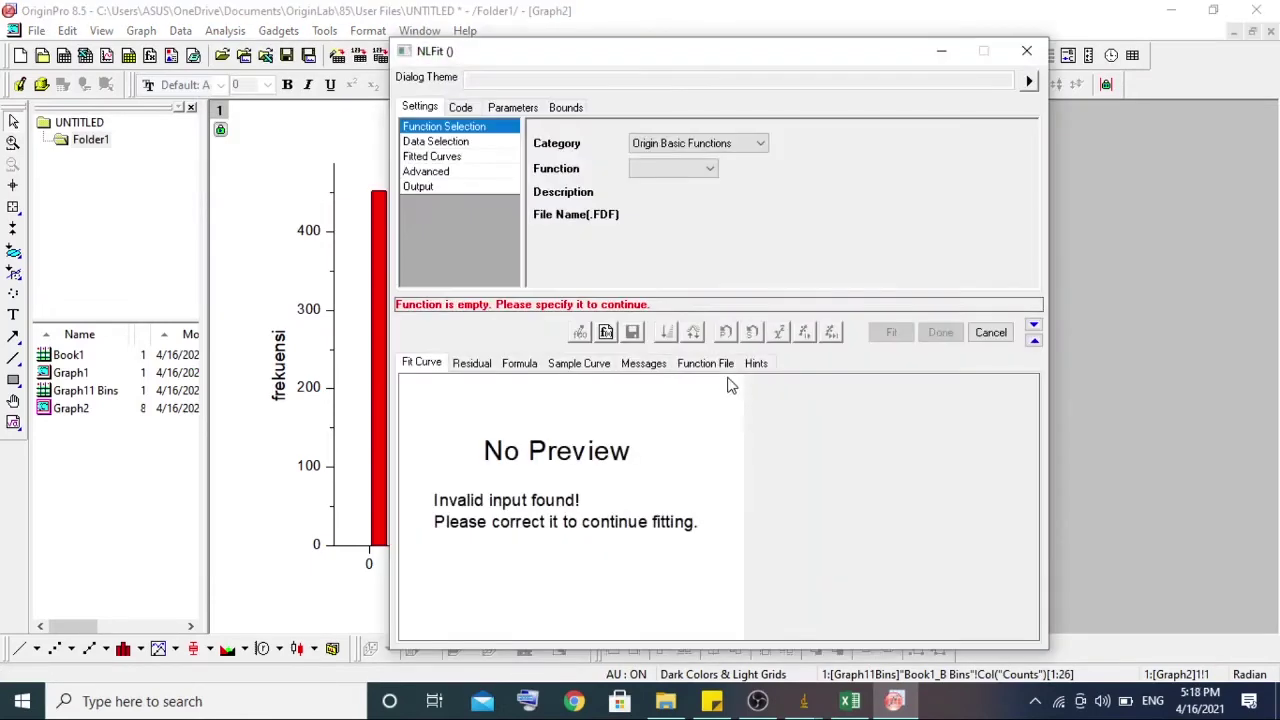
pyautogui.moveTo(825, 55); pyautogui.dragTo(768, 18)
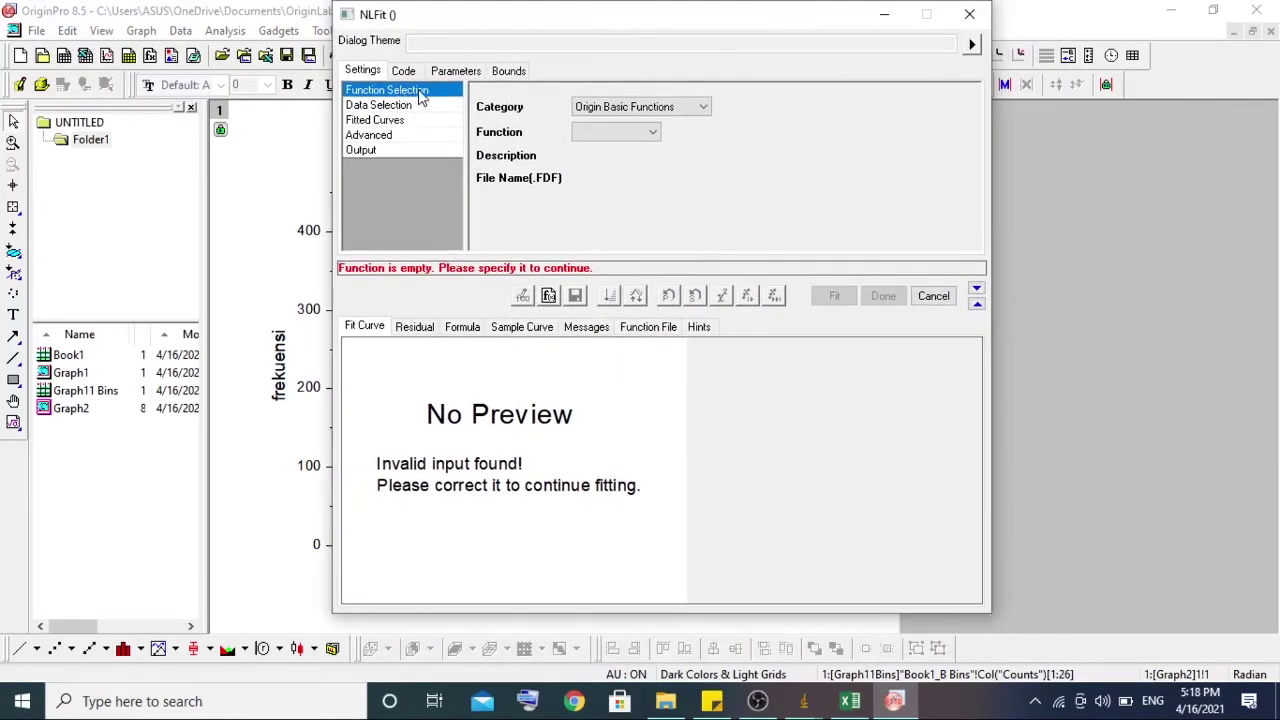
# - Choose the LogNormal function from the Peak Functions category as the fit function
pyautogui.click(580, 107)
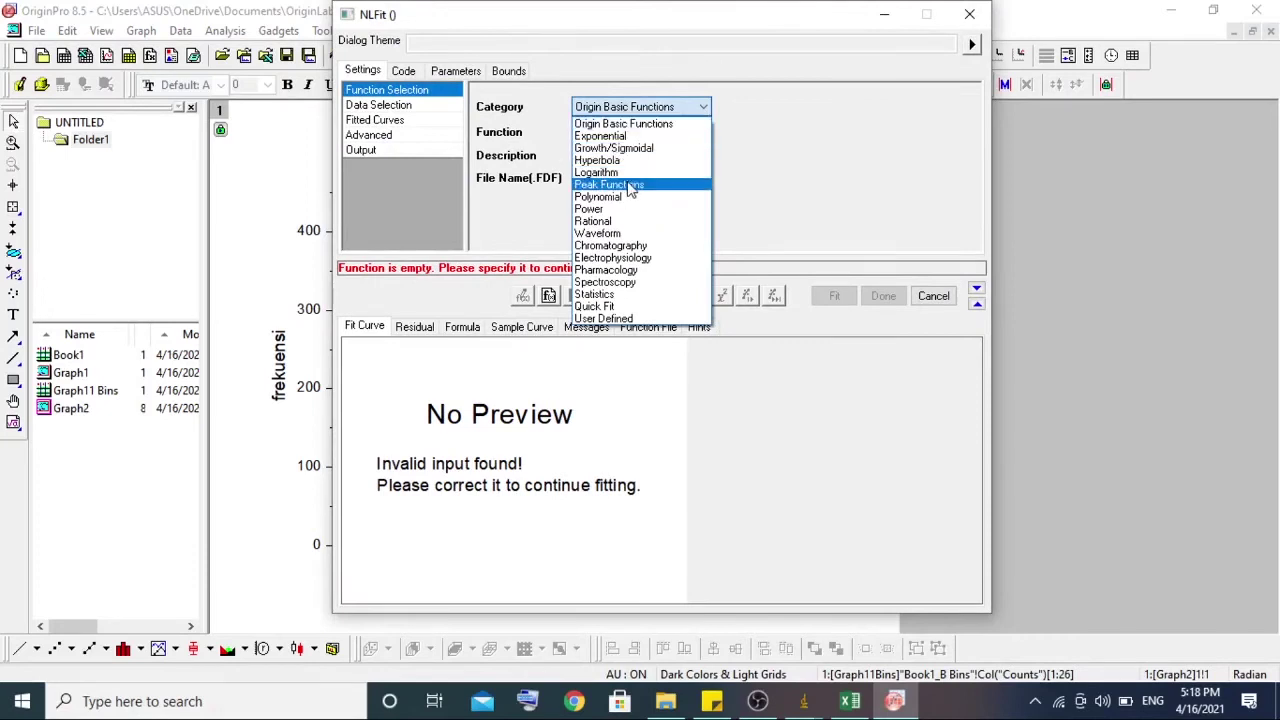
pyautogui.click(628, 185)
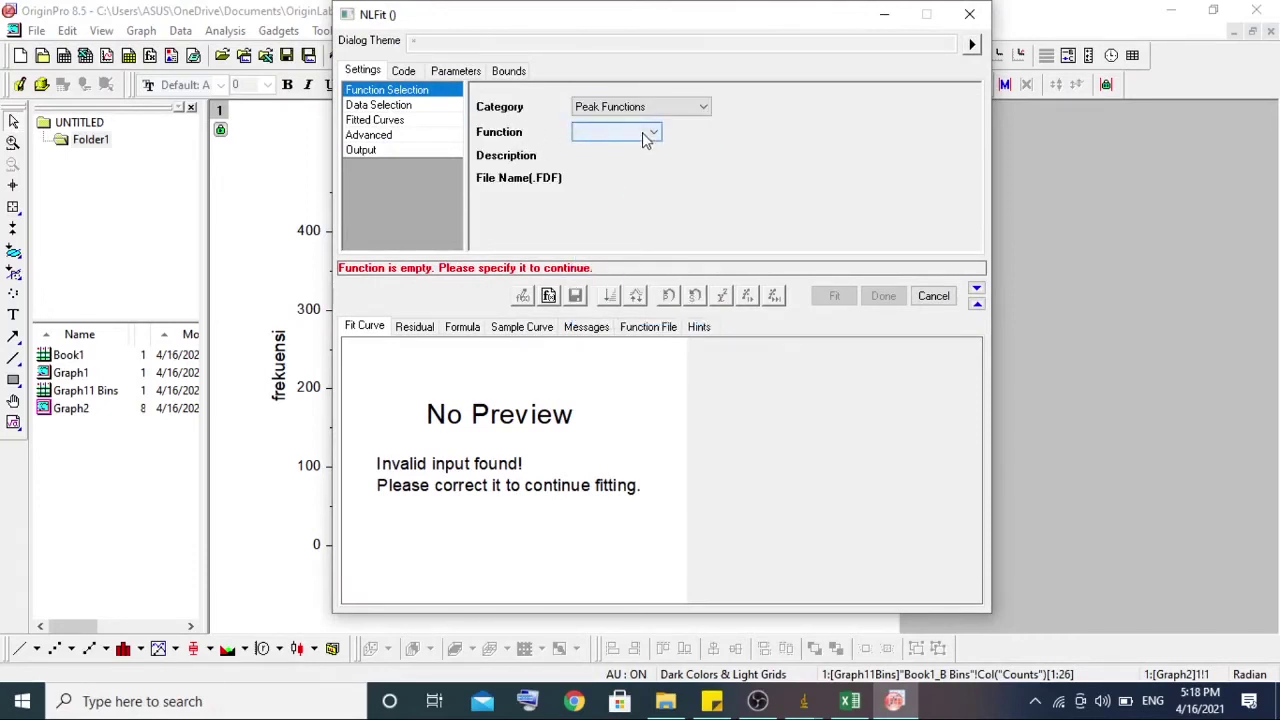
pyautogui.click(646, 135)
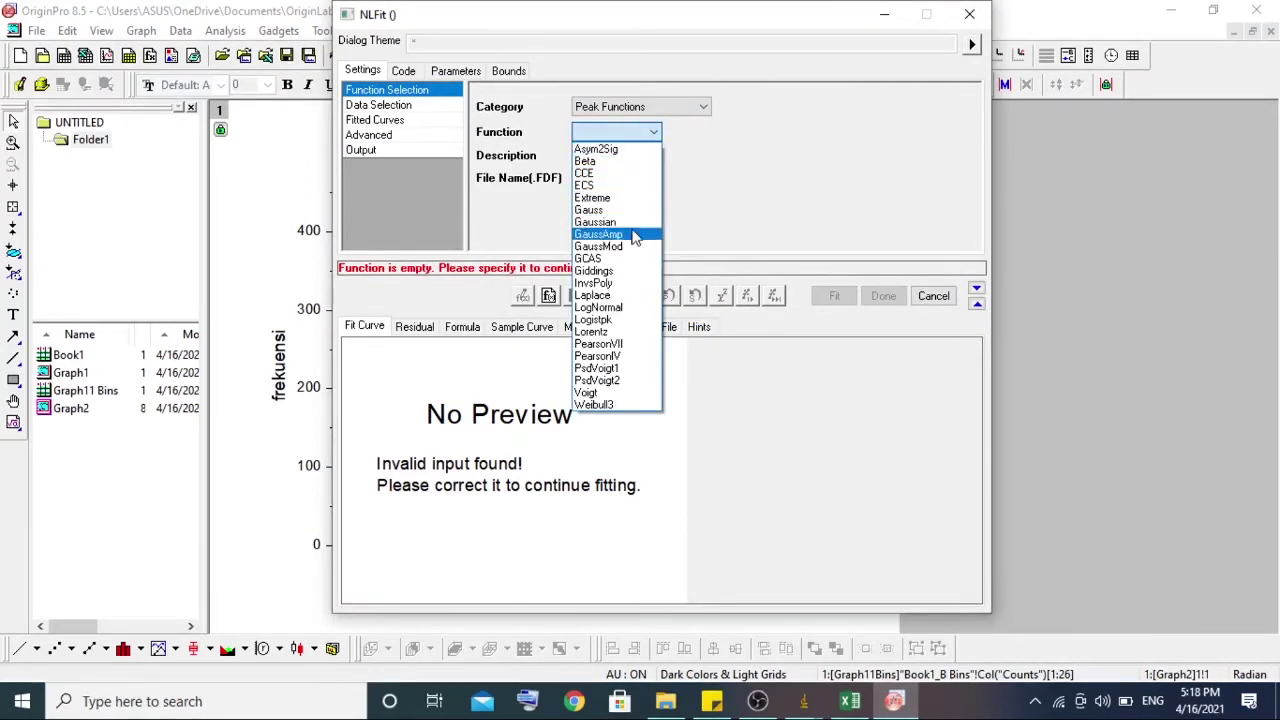
pyautogui.click(632, 310)
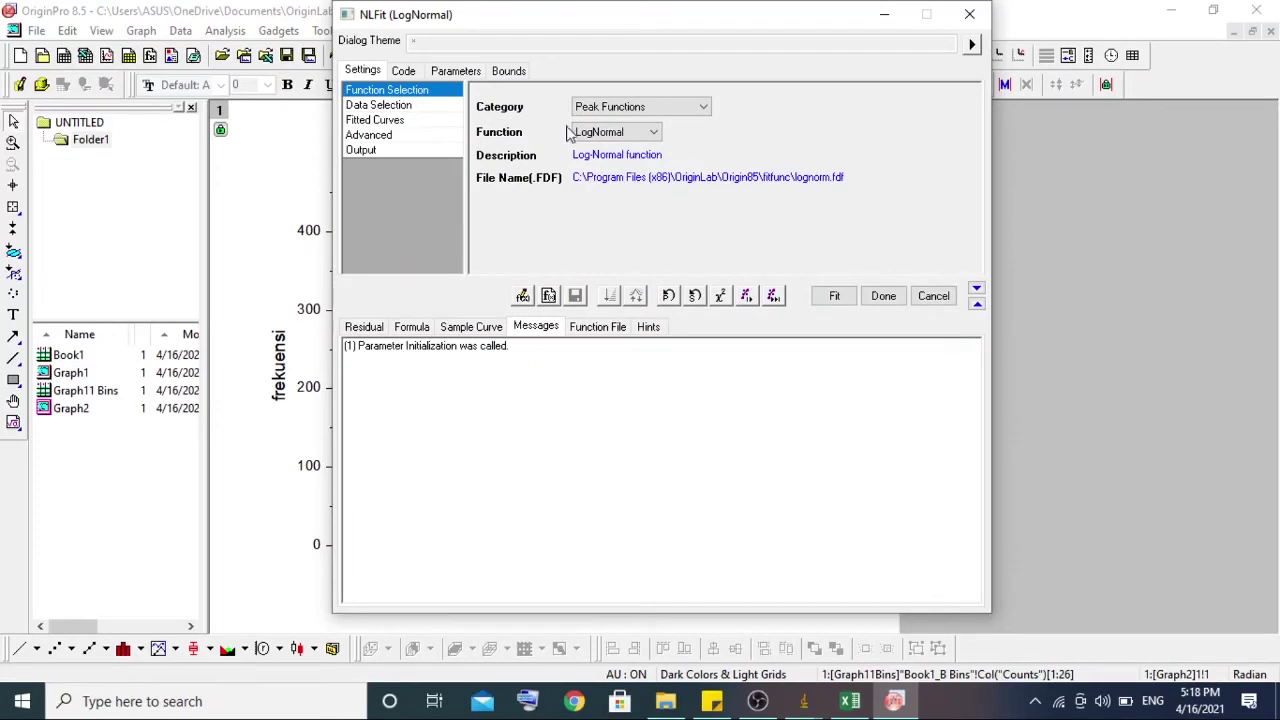
# - Include R-Square(COD) in the fit statistics to compute
pyautogui.click(383, 135)
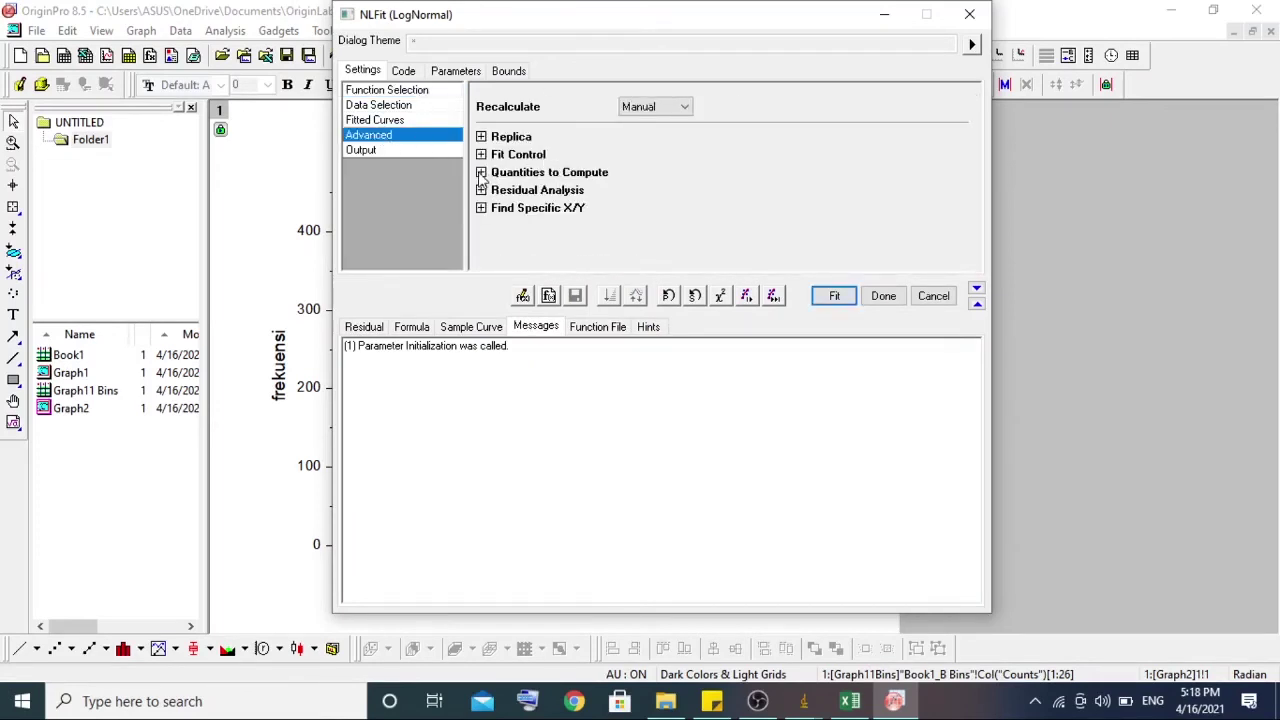
pyautogui.click(481, 172)
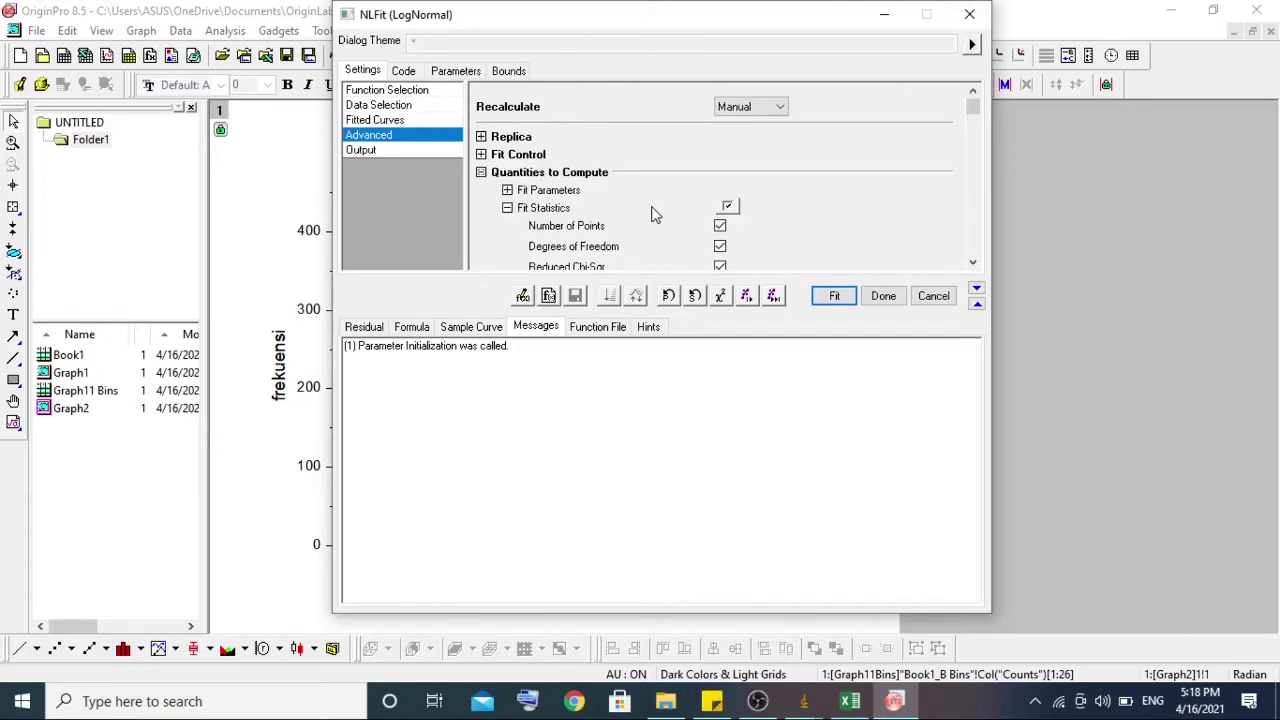
pyautogui.scroll(-3, 615, 200)
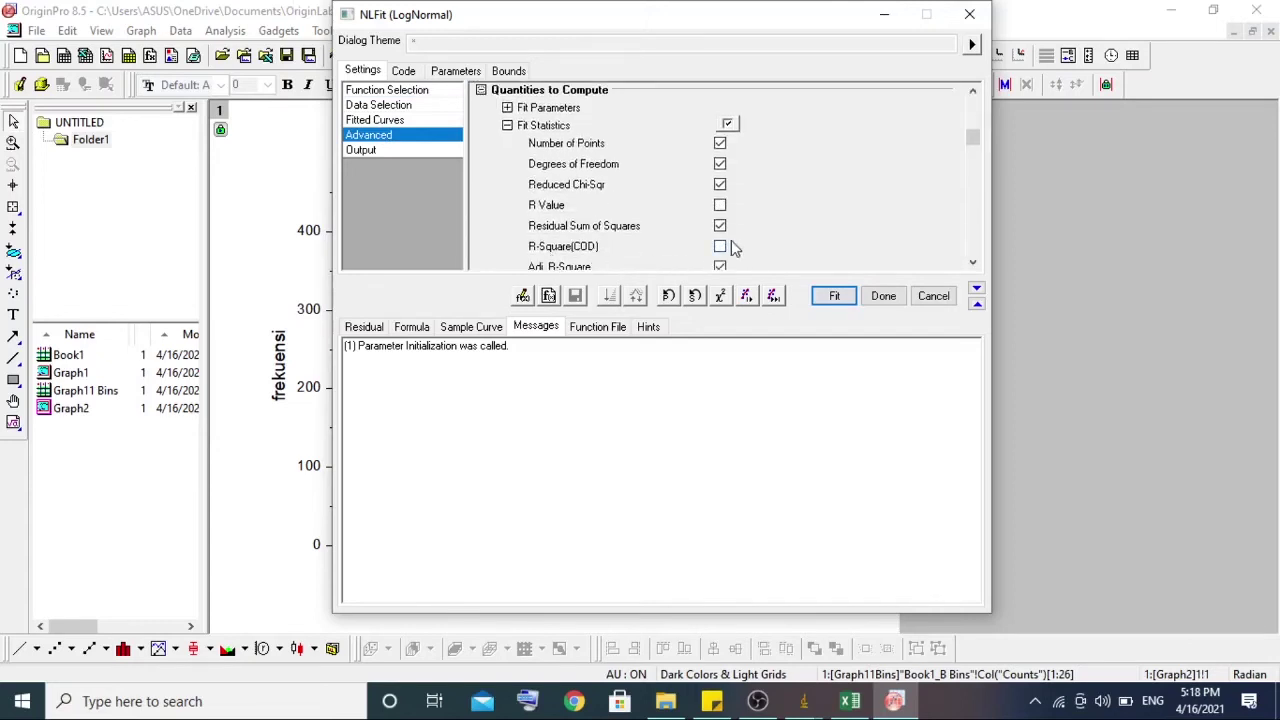
pyautogui.click(719, 248)
pyautogui.click(720, 247)
# - Run the LogNormal fit and stay on the graph instead of switching to the report sheet
pyautogui.click(834, 297)
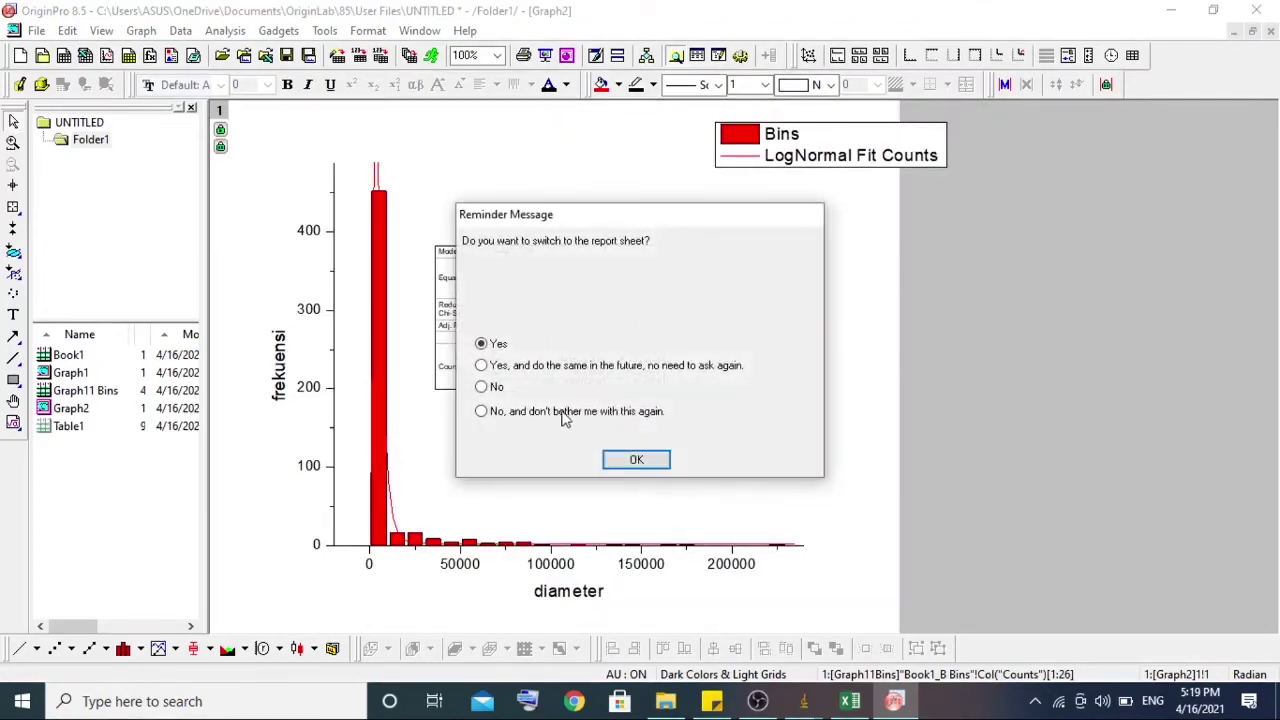
pyautogui.click(492, 391)
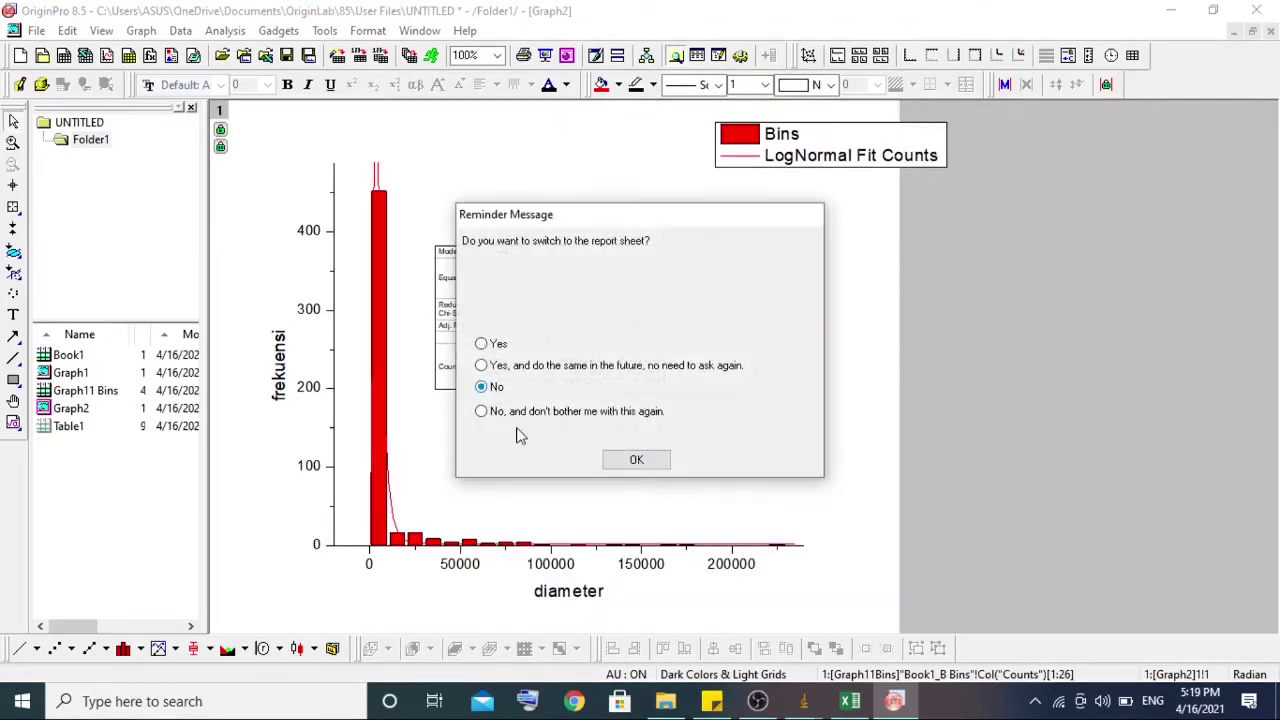
pyautogui.click(645, 460)
# - Enlarge the fit results table on the graph so its text is readable
pyautogui.click(603, 297)
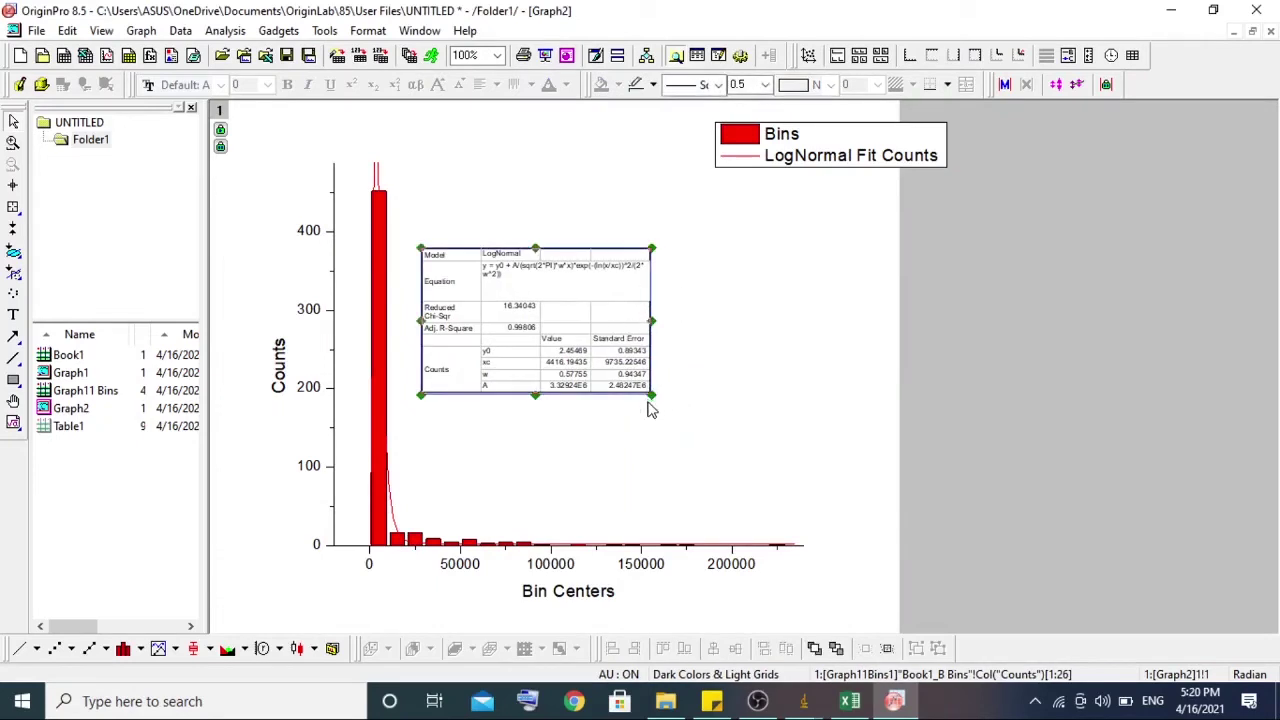
pyautogui.moveTo(652, 395); pyautogui.dragTo(786, 489)
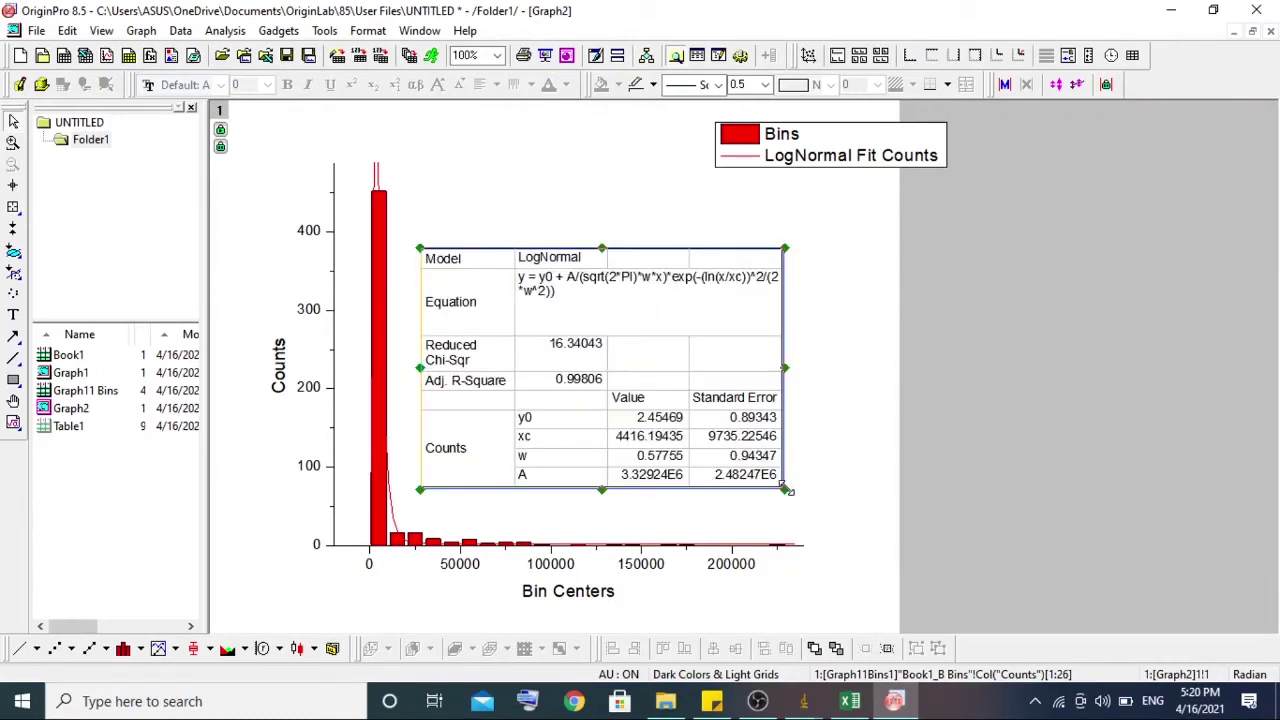
pyautogui.click(826, 367)
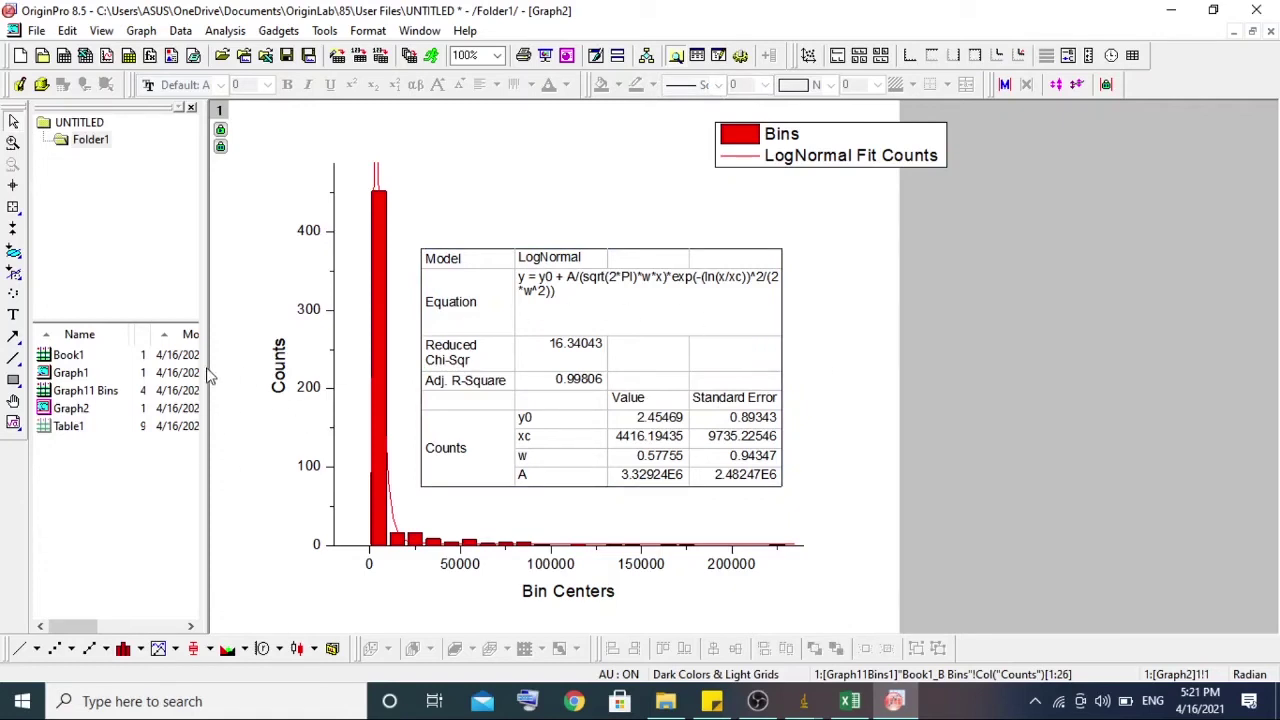
# - Open the FitNL1 report sheet in the Graph11 Bins workbook to examine the fit parameters and statistics
pyautogui.doubleClick(88, 392)
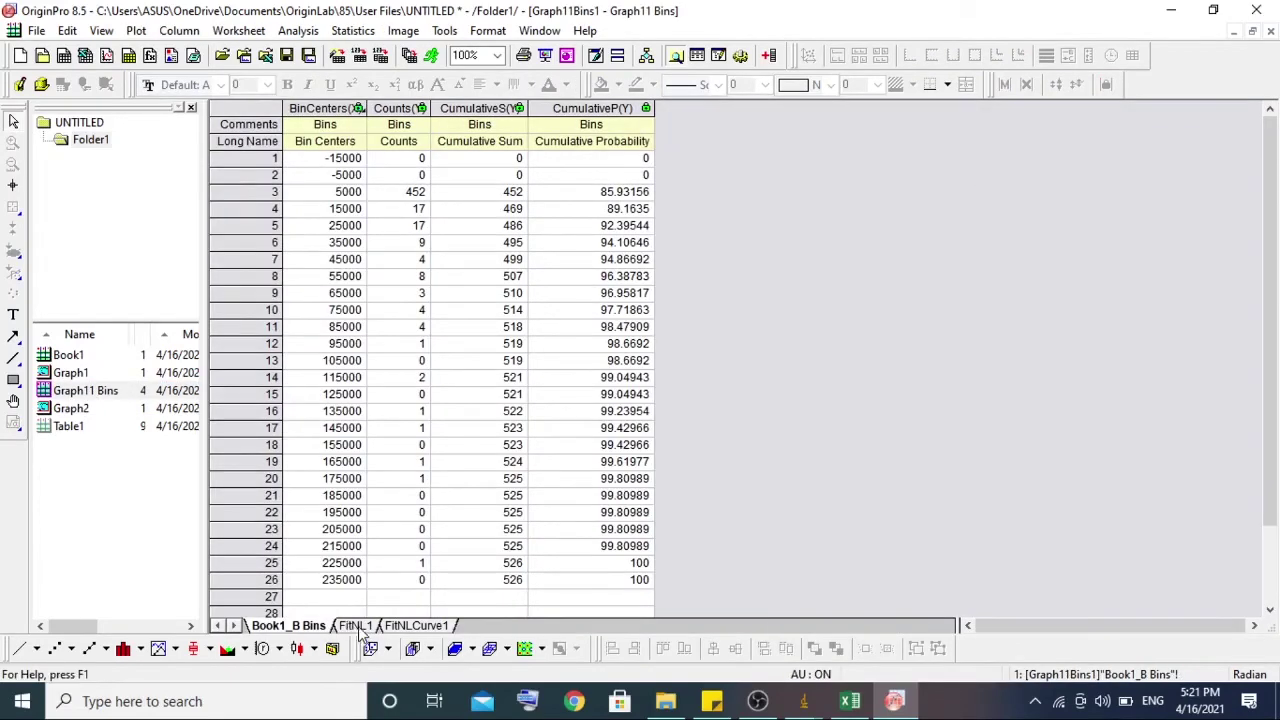
pyautogui.click(357, 625)
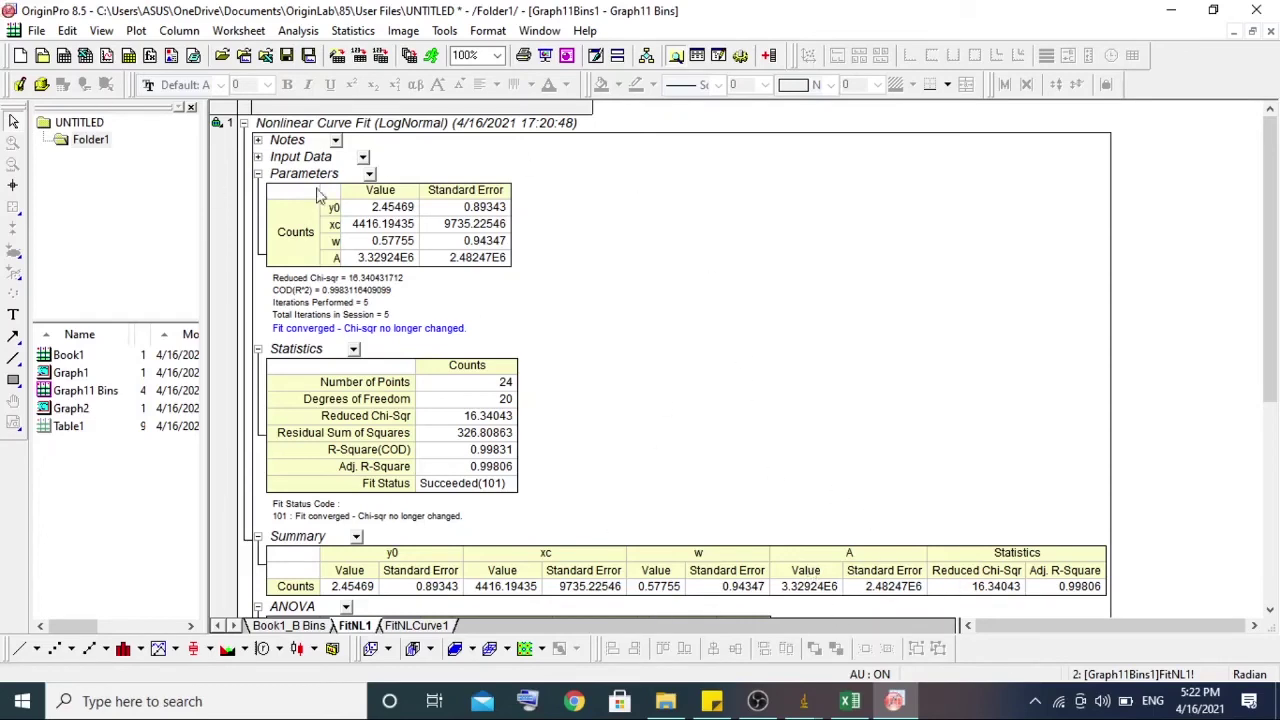
# - Save the Origin project as Data SEM in the Data SEM_Image J folder
pyautogui.click(37, 33)
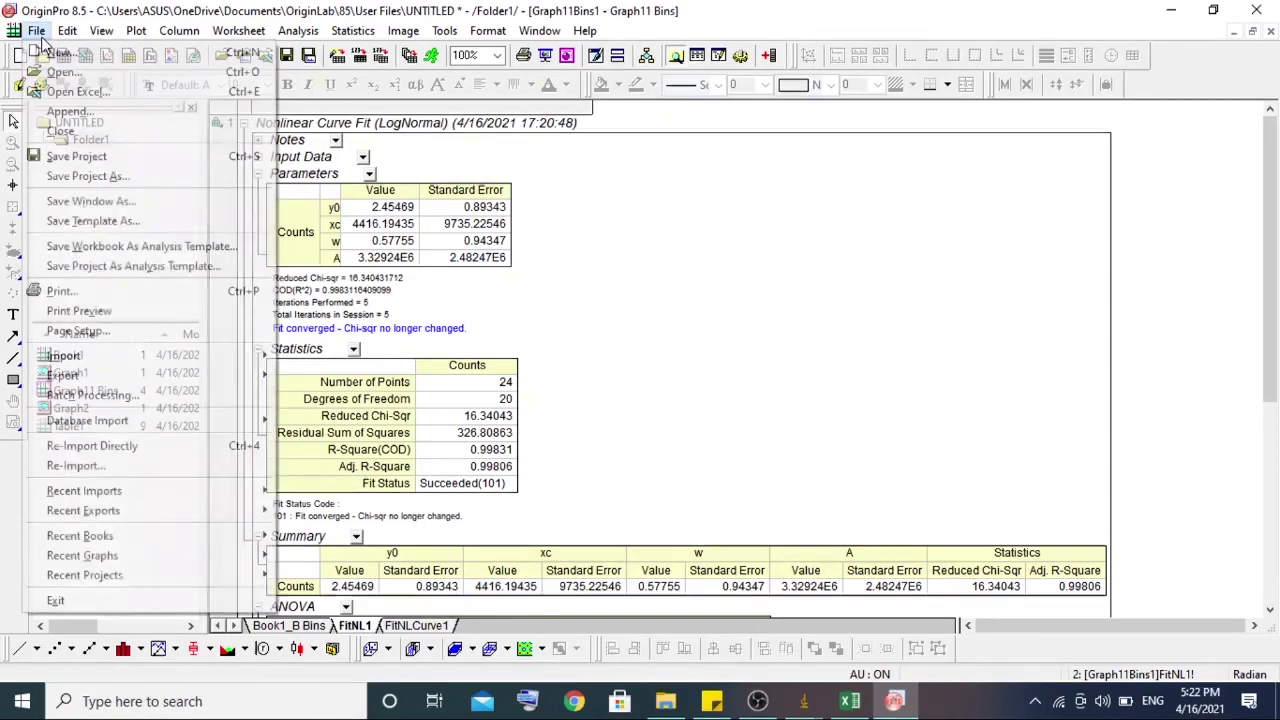
pyautogui.click(59, 157)
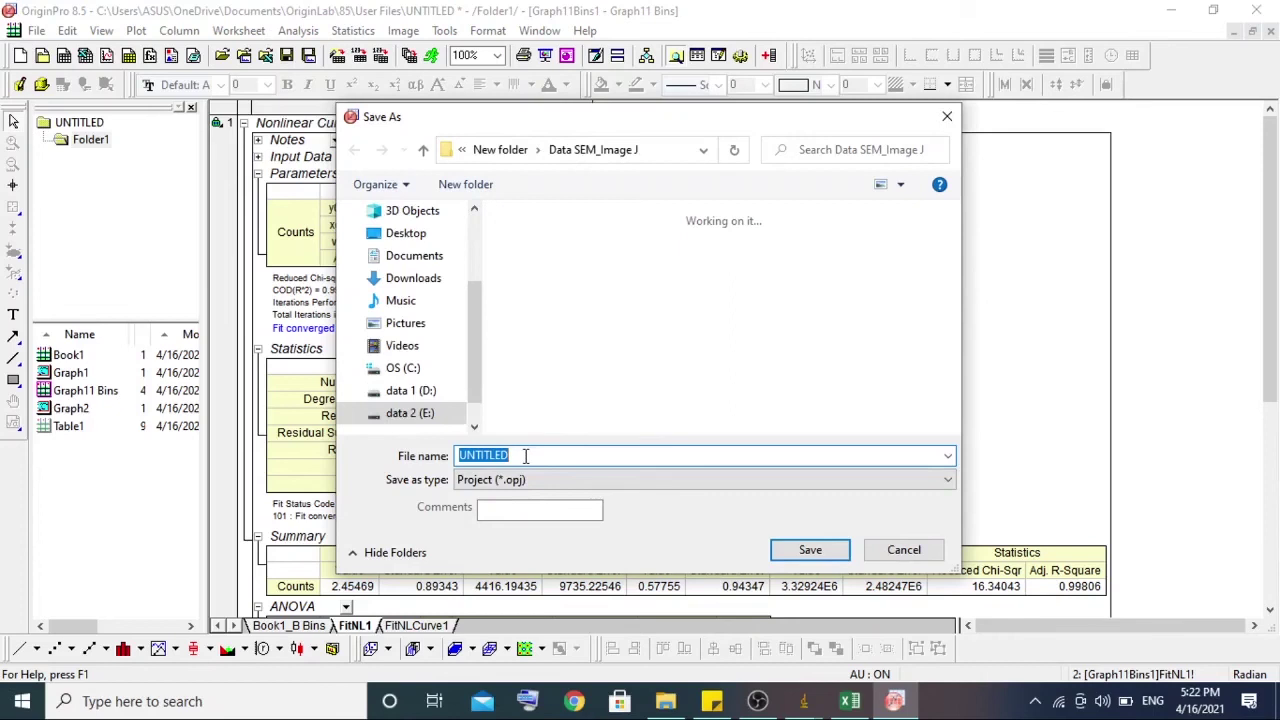
pyautogui.write('Data')
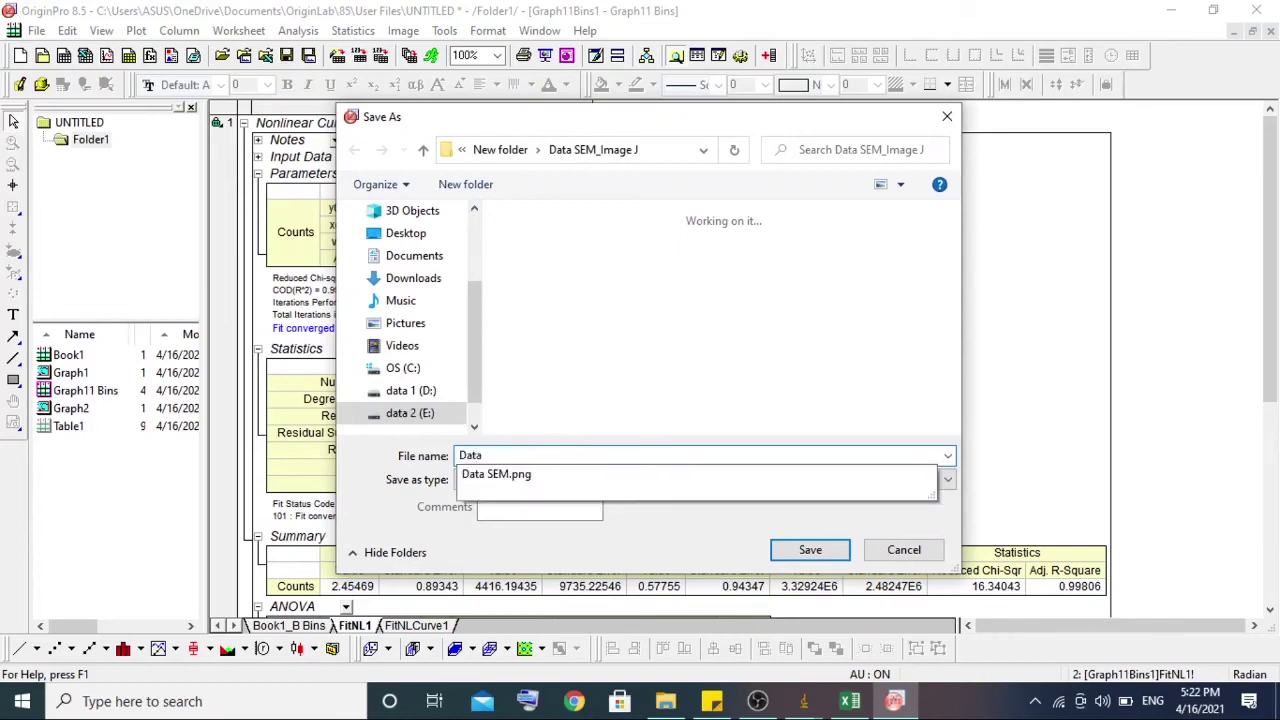
pyautogui.write(' SEM')
pyautogui.click(807, 373)
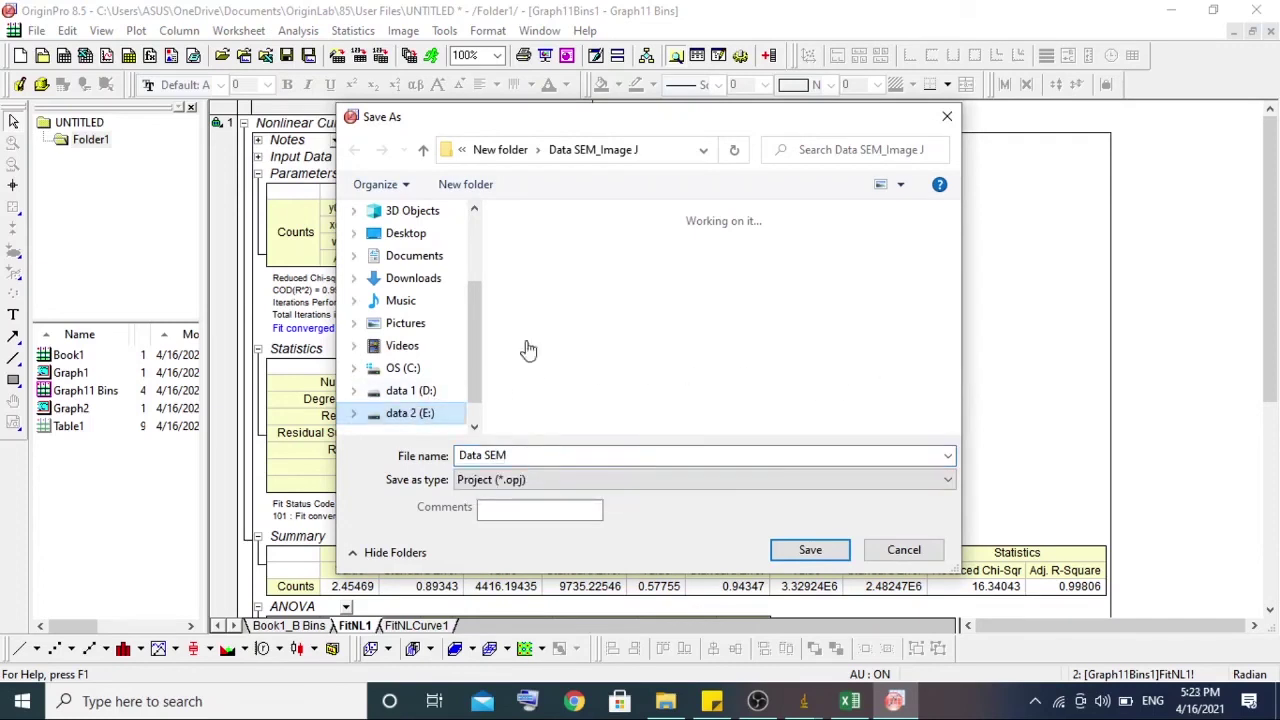
pyautogui.doubleClick(540, 252)
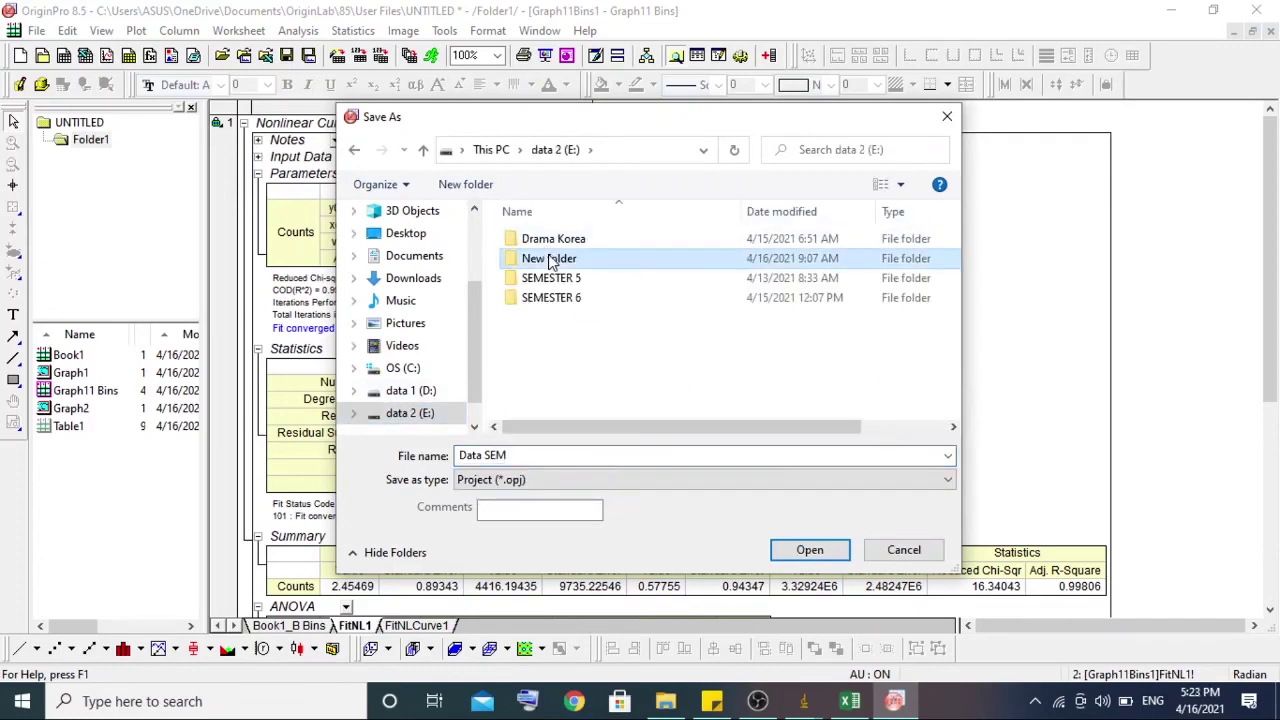
pyautogui.click(560, 239)
pyautogui.click(805, 549)
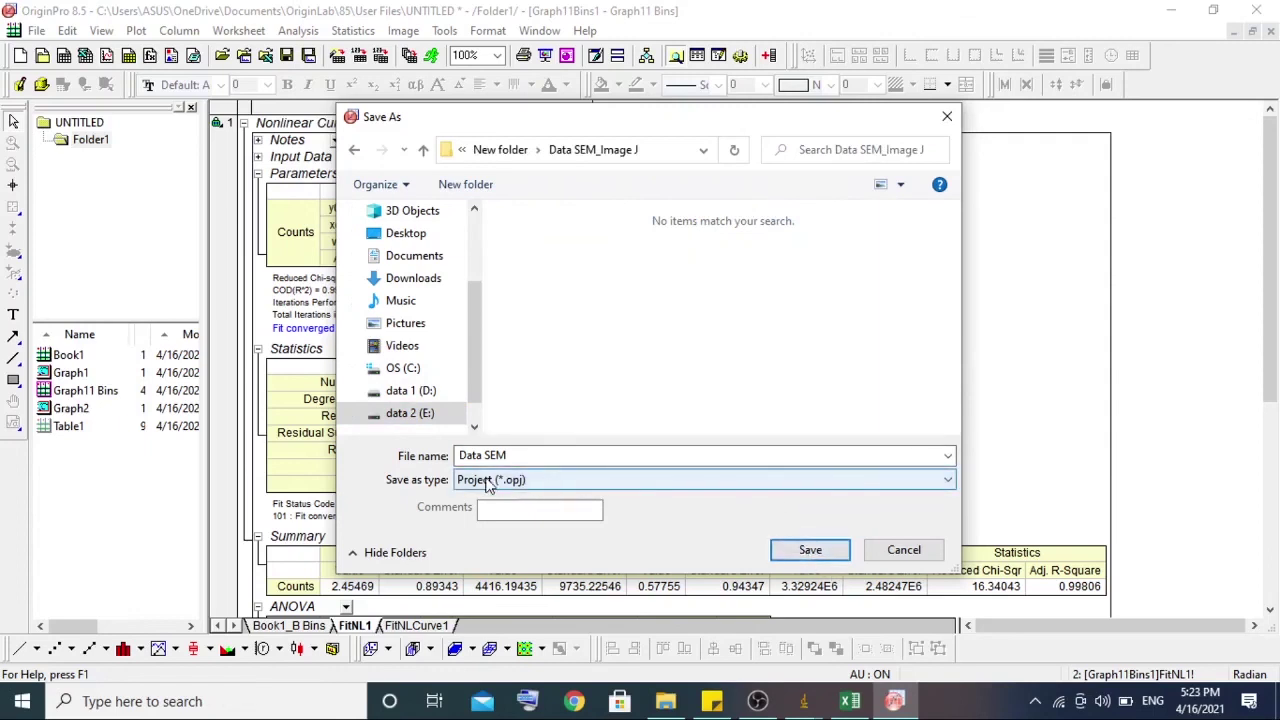
pyautogui.click(810, 549)
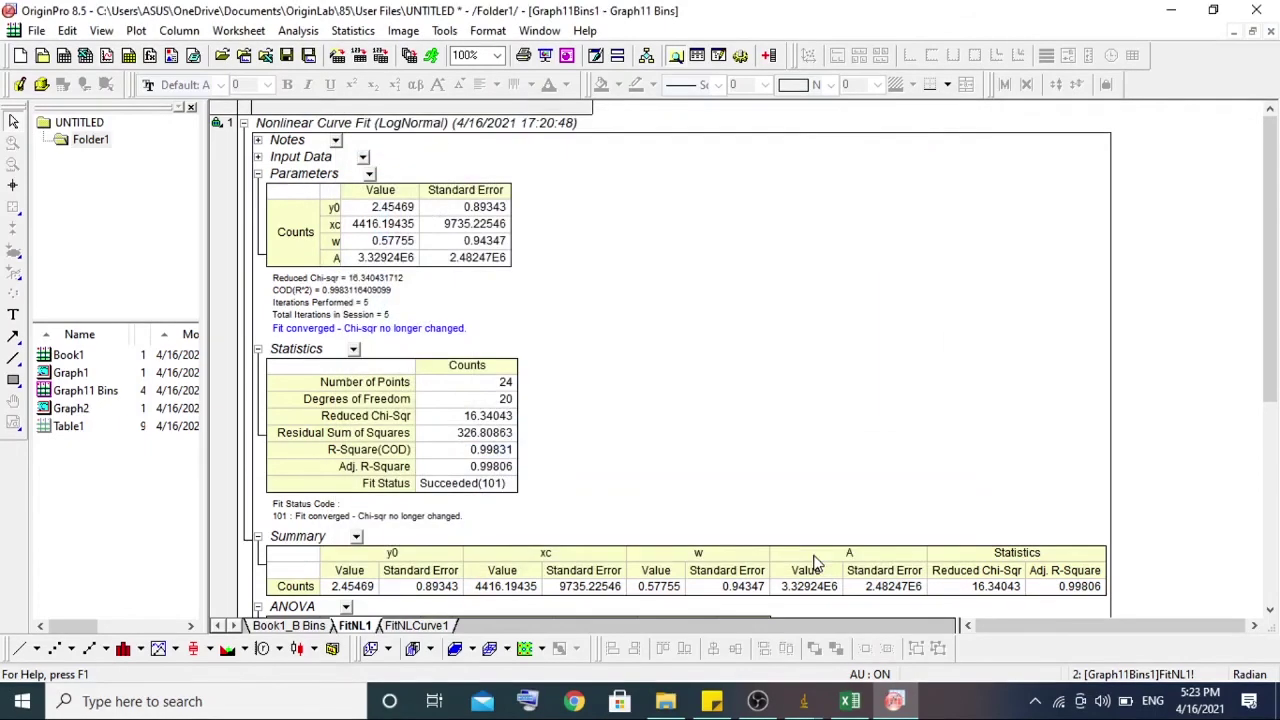
# - Switch to Excel and save the Results workbook, keeping the CSV format
pyautogui.hotkey('alt', 'Tab')
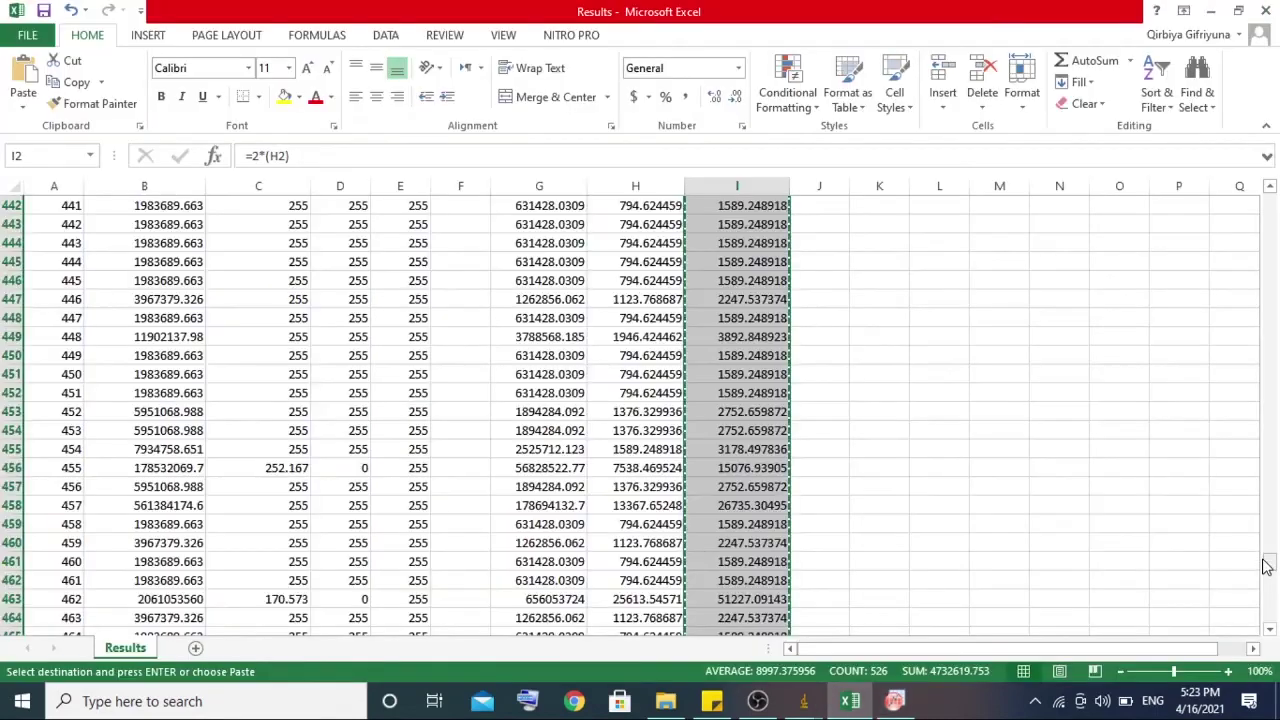
pyautogui.moveTo(1268, 566); pyautogui.dragTo(1262, 166)
pyautogui.click(43, 11)
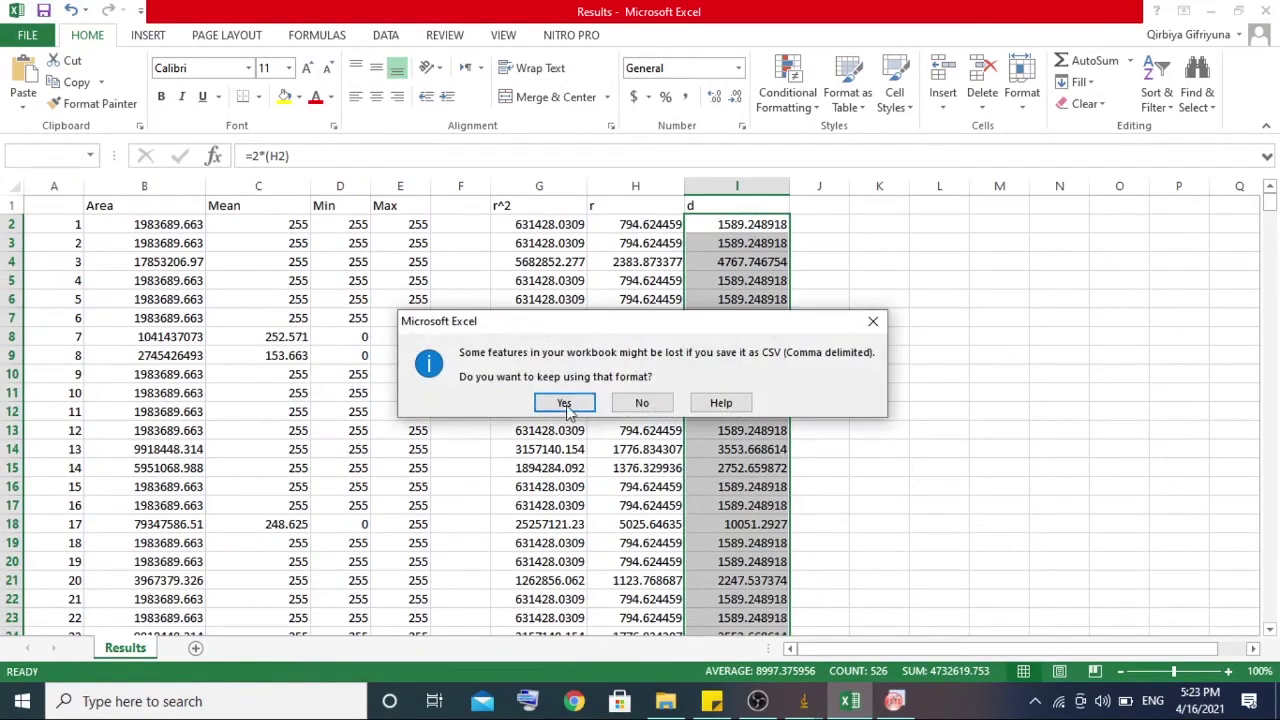
pyautogui.click(564, 403)
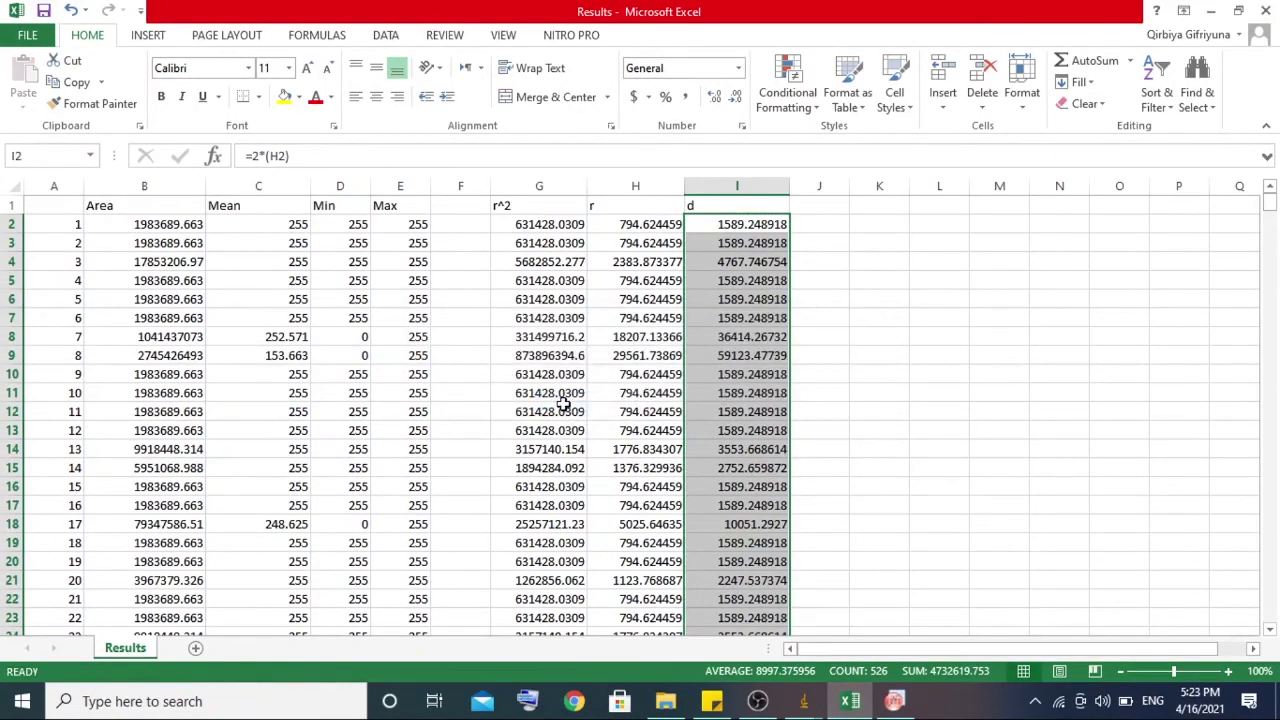
# - Close the workbook, saving it as a CSV file named Results new in the Data SEM_Image J folder
pyautogui.click(1268, 14)
pyautogui.click(540, 372)
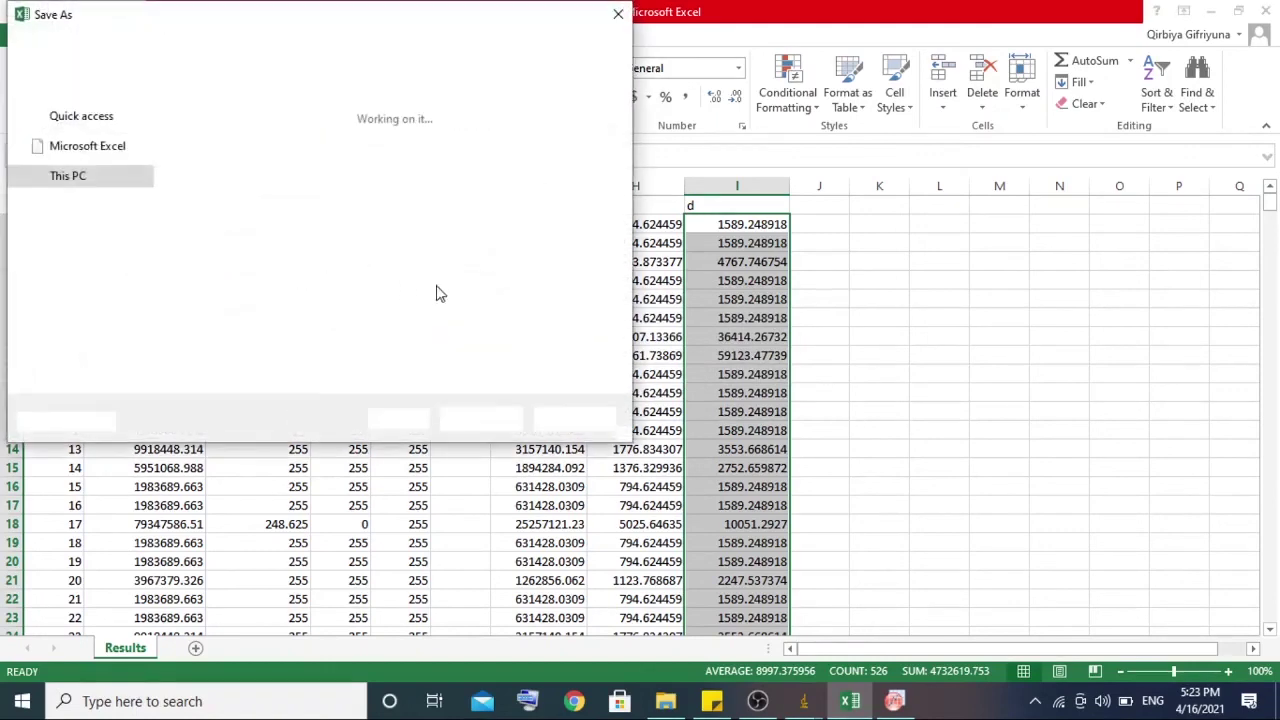
pyautogui.click(221, 316)
pyautogui.write('new')
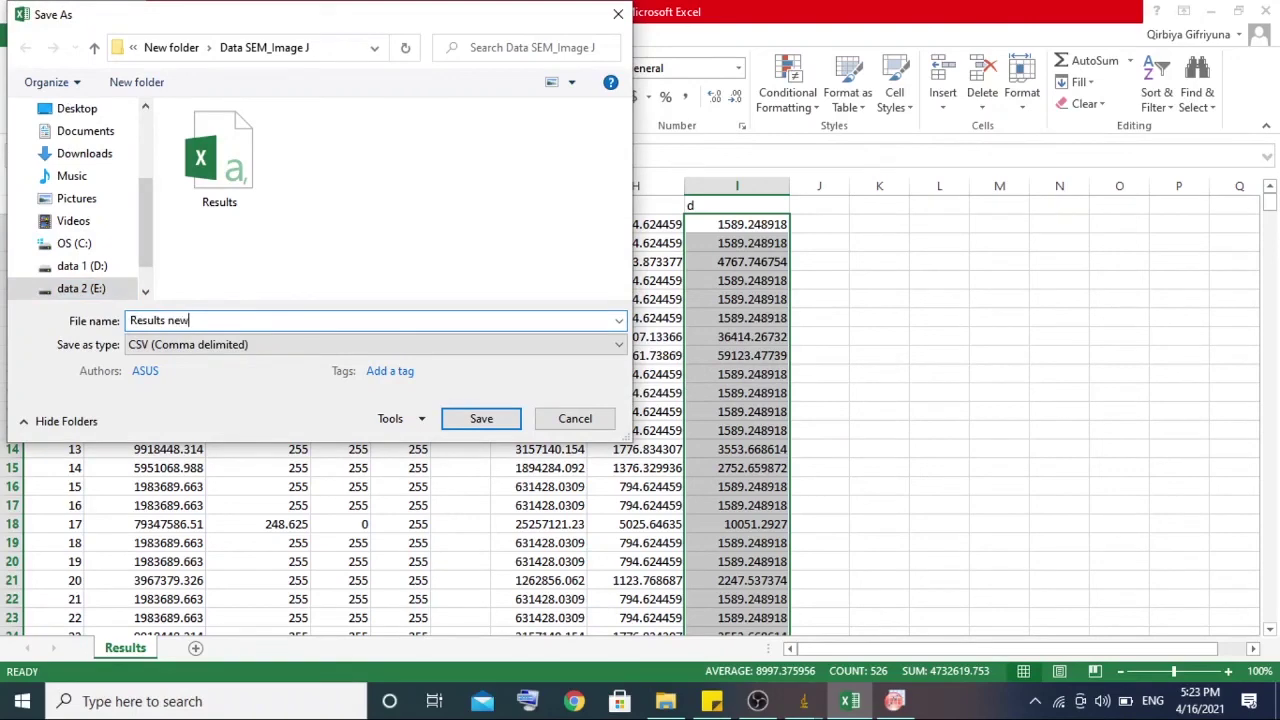
pyautogui.click(483, 420)
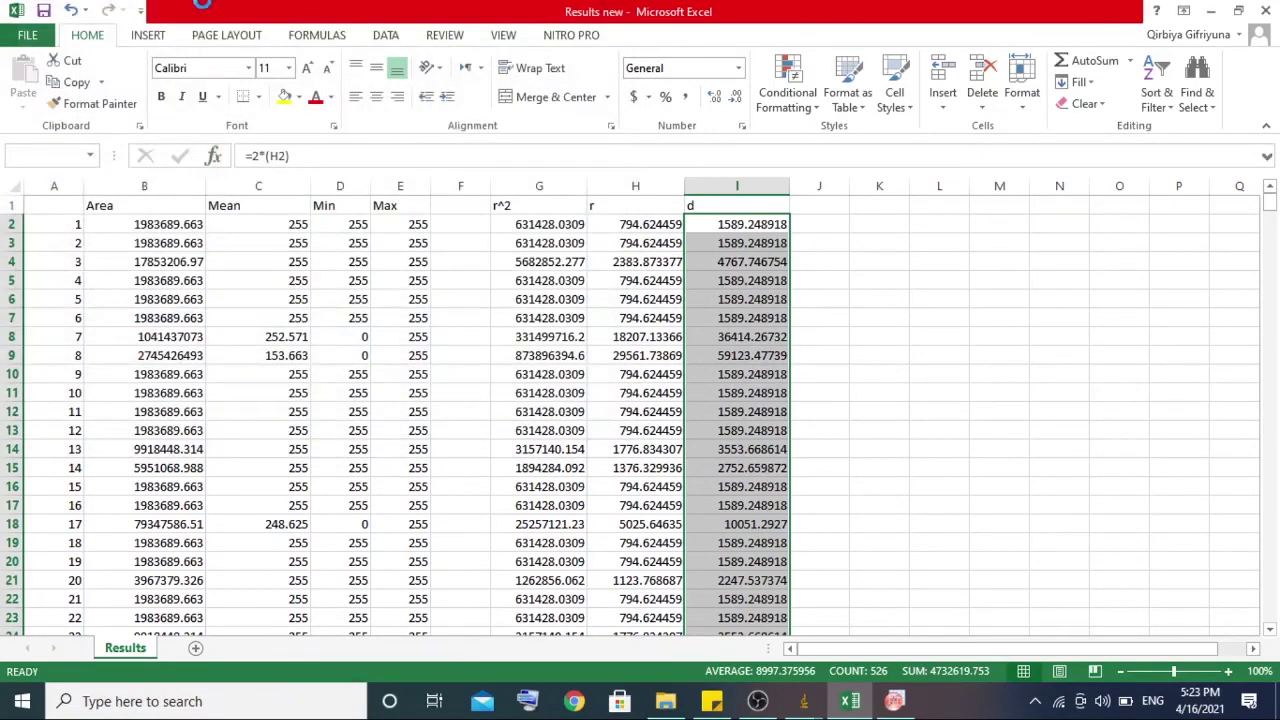
pyautogui.click(563, 401)
pyautogui.hotkey('alt', 'F4')
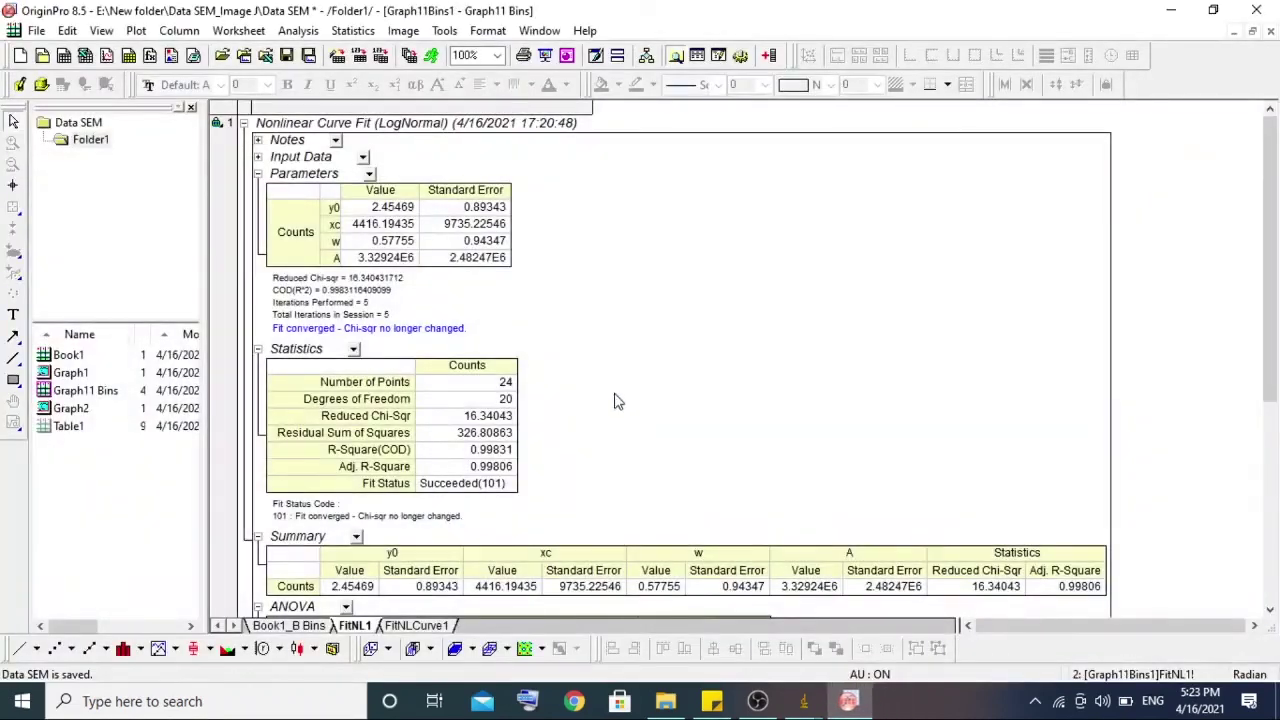